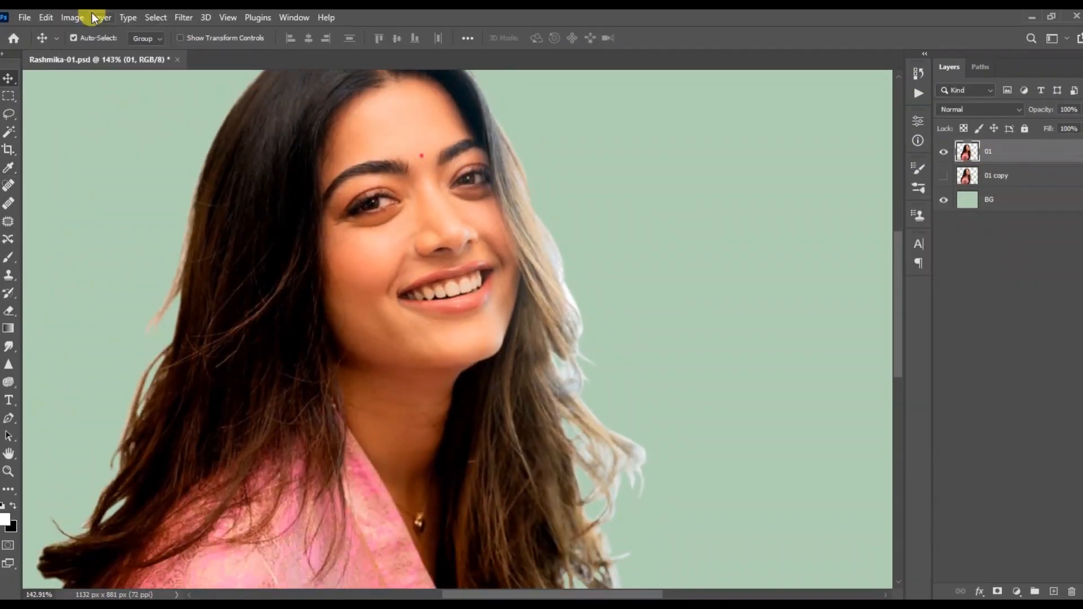
Adjust the tones of the portrait on layer 01 with a Curves adjustment.
left_click(73, 18)
mouse_move(169, 53)
left_click(229, 78)
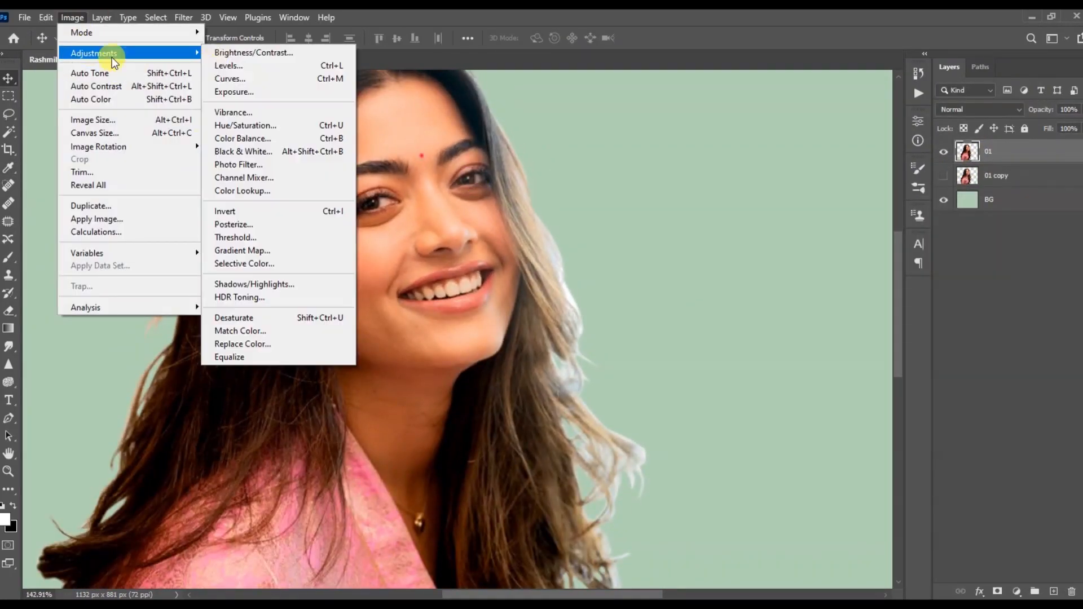
left_click(1043, 162)
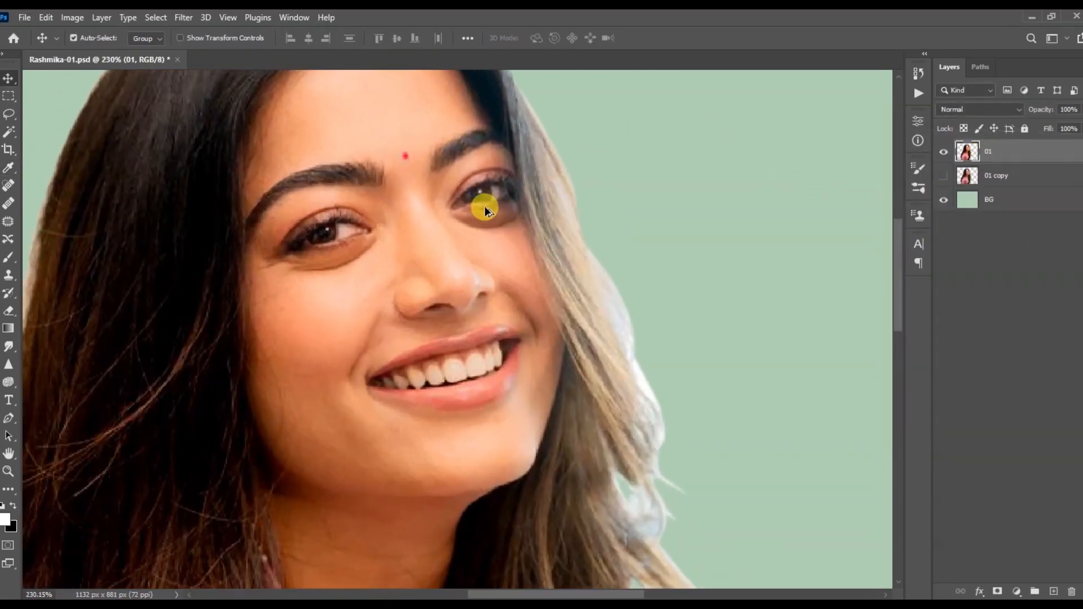
Duplicate layer 01 and sharpen the top copy using Unsharp Mask at 53% amount, 4.0 pixels radius and threshold 0.
left_click(184, 17)
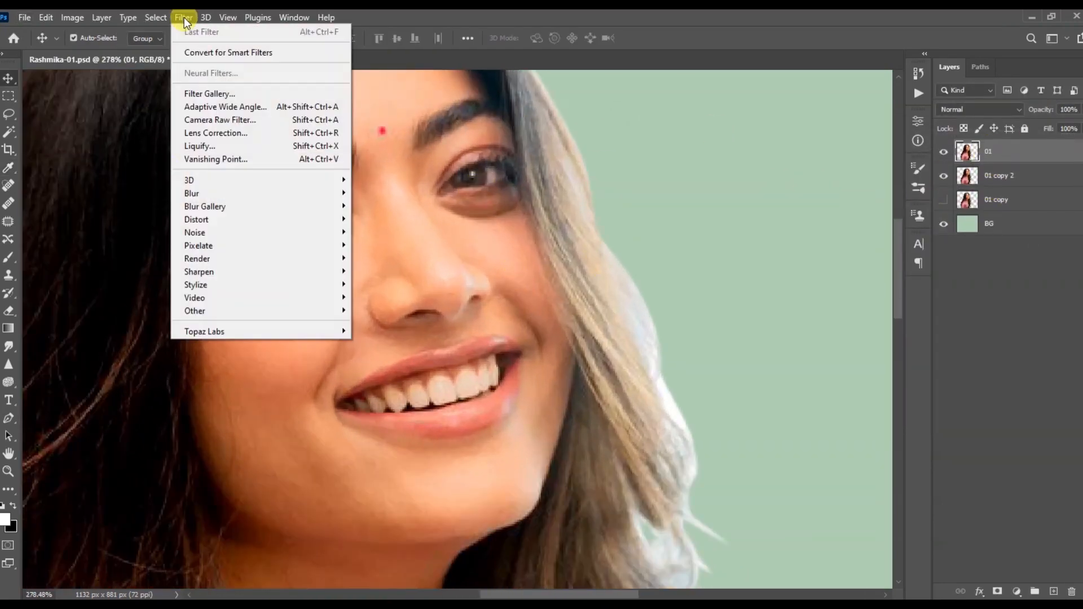
mouse_move(226, 271)
left_click(404, 337)
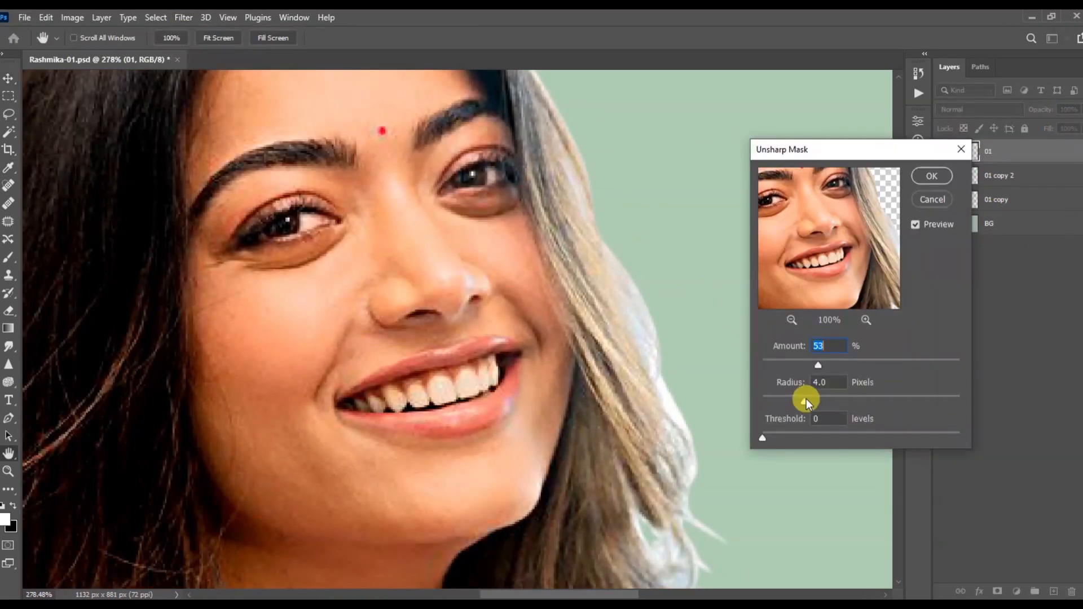
key("Return")
Duplicate the sharpened layer and apply a High Pass filter with a 1.9 pixel radius to layer 01.
left_click(188, 21)
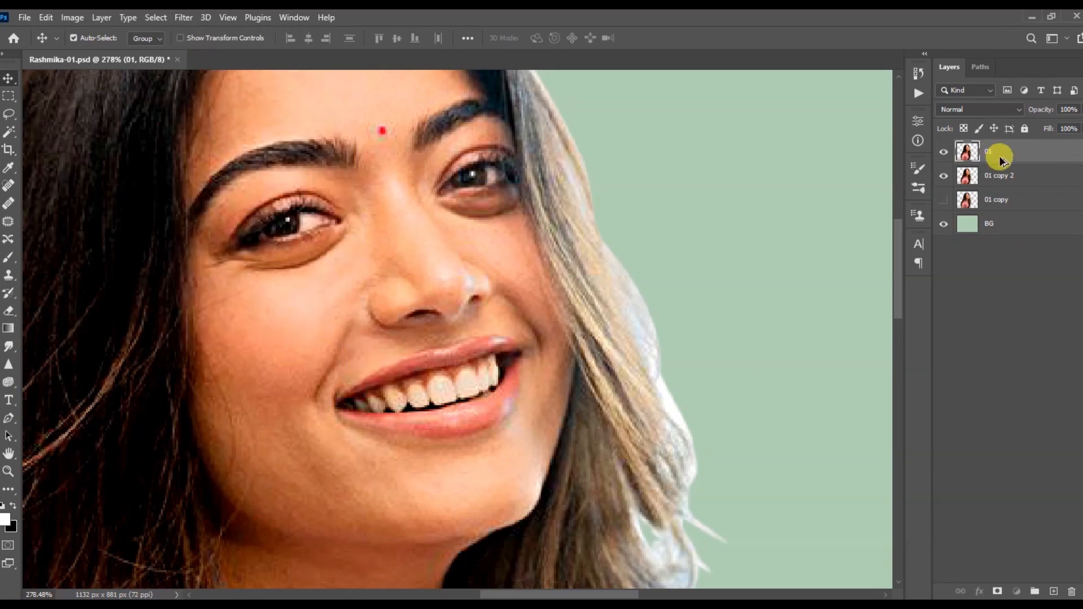
left_click(184, 17)
left_click(384, 326)
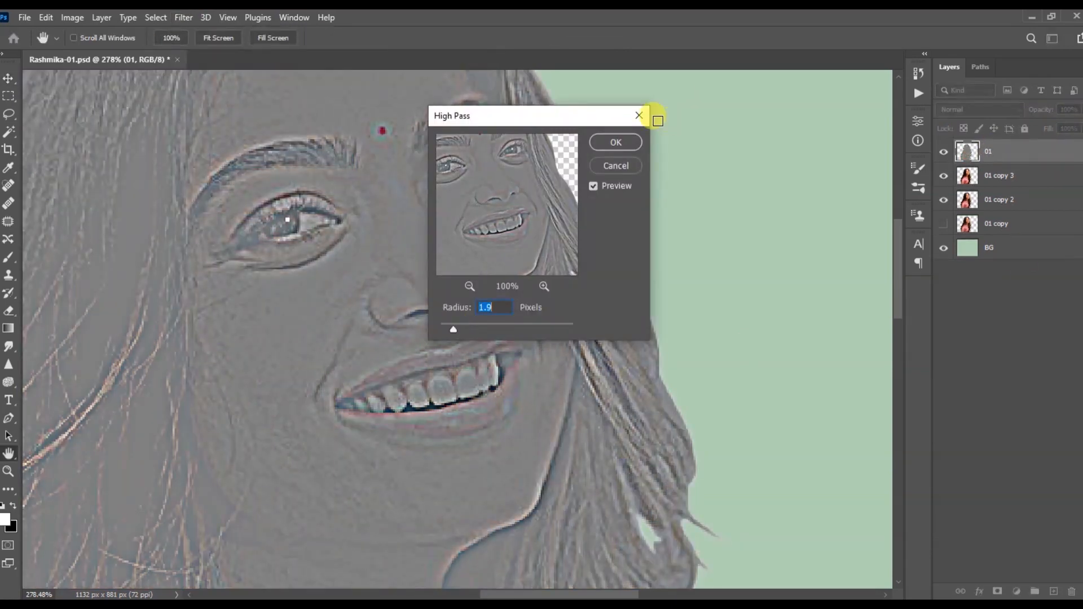
key("Return")
Change the high-pass layer's blend mode and merge it with the sharpened portrait beneath it.
left_click(979, 109)
left_click(974, 277)
right_click(986, 175)
left_click(835, 426)
scroll(569, 209, "down", 7)
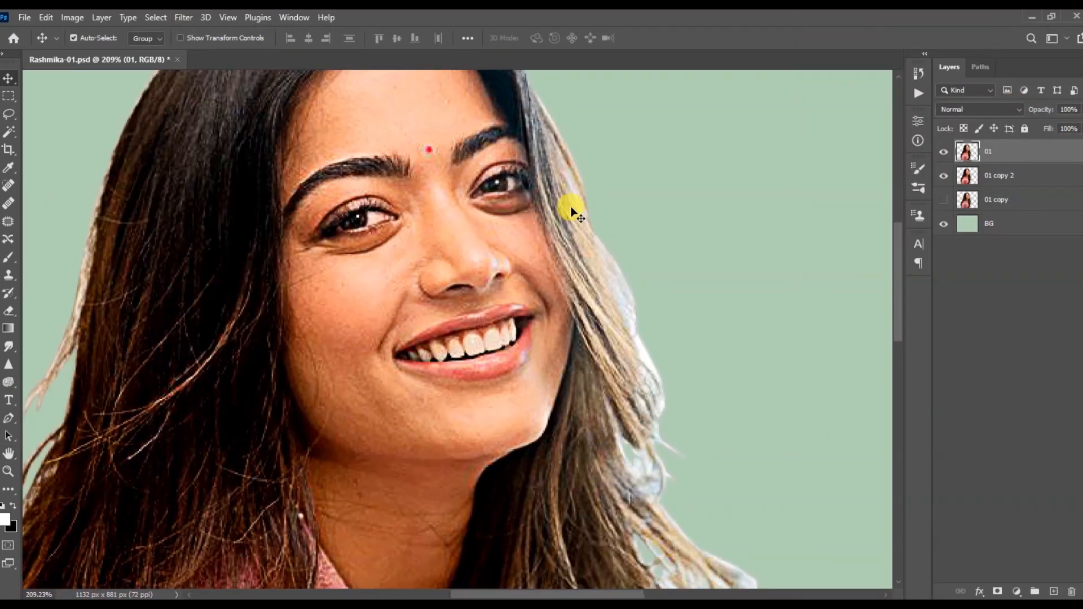
Move the BG layer directly beneath layer 01 and reselect layer 01.
left_click(999, 175)
left_click_drag(990, 224, 989, 163)
left_click(989, 151)
scroll(559, 216, "down", 2)
scroll(560, 221, "up", 4)
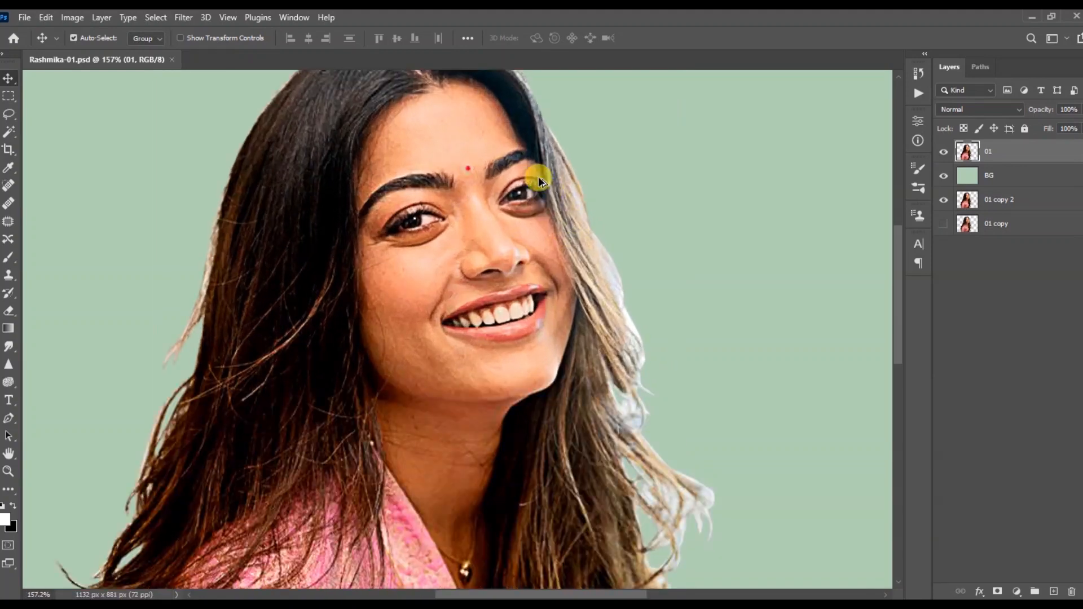
Smooth the forehead skin with the Smudge tool at 56% strength, reducing the brush to 15 px near the hairline.
left_click(8, 346)
scroll(437, 103, "up", 4)
key("bracketleft")
key("bracketleft")
mouse_move(453, 147)
left_mouse_down()
mouse_move(501, 156)
mouse_move(423, 147)
left_mouse_up()
mouse_move(309, 179)
left_mouse_down()
mouse_move(238, 227)
mouse_move(406, 245)
left_mouse_up()
key("bracketleft")
key("bracketleft")
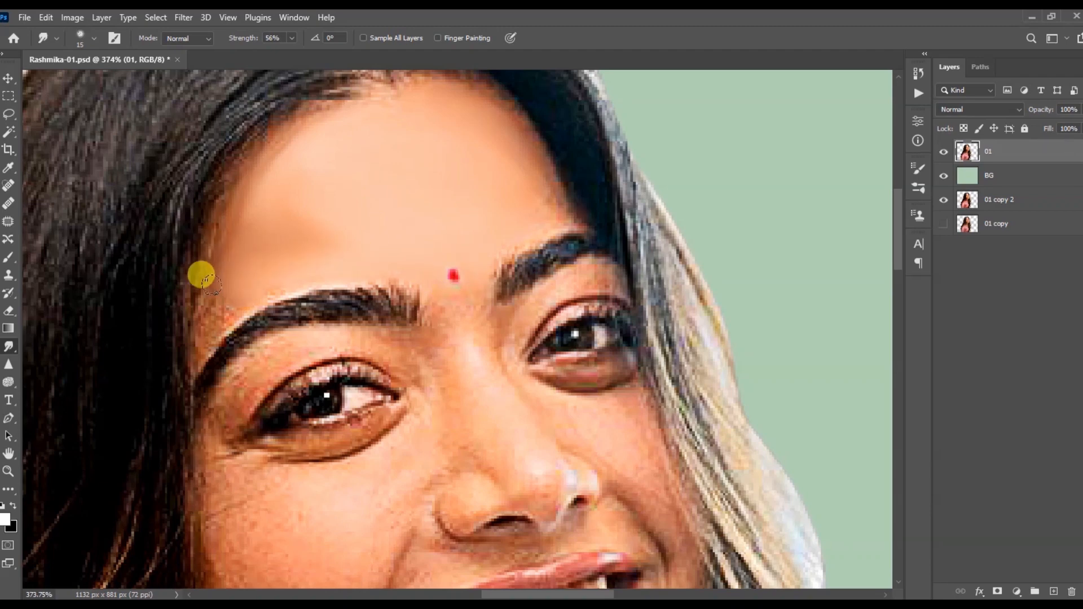
Smudge the skin along the nose bridge and between the eyebrows with a 15–20 px brush.
scroll(372, 249, "down", 4)
scroll(432, 355, "up", 5)
key("bracketright")
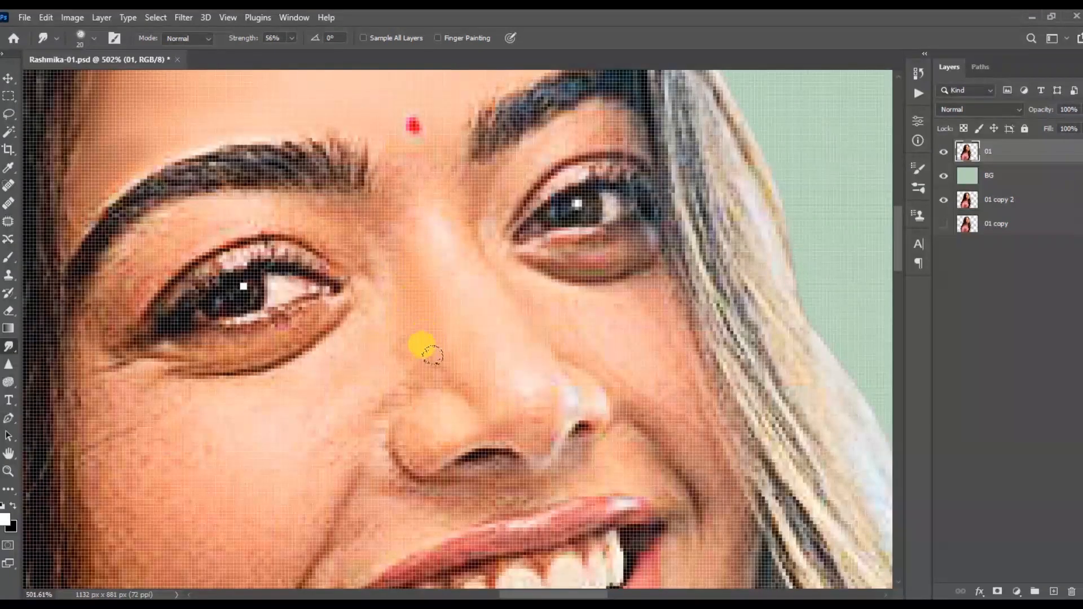
key("bracketleft")
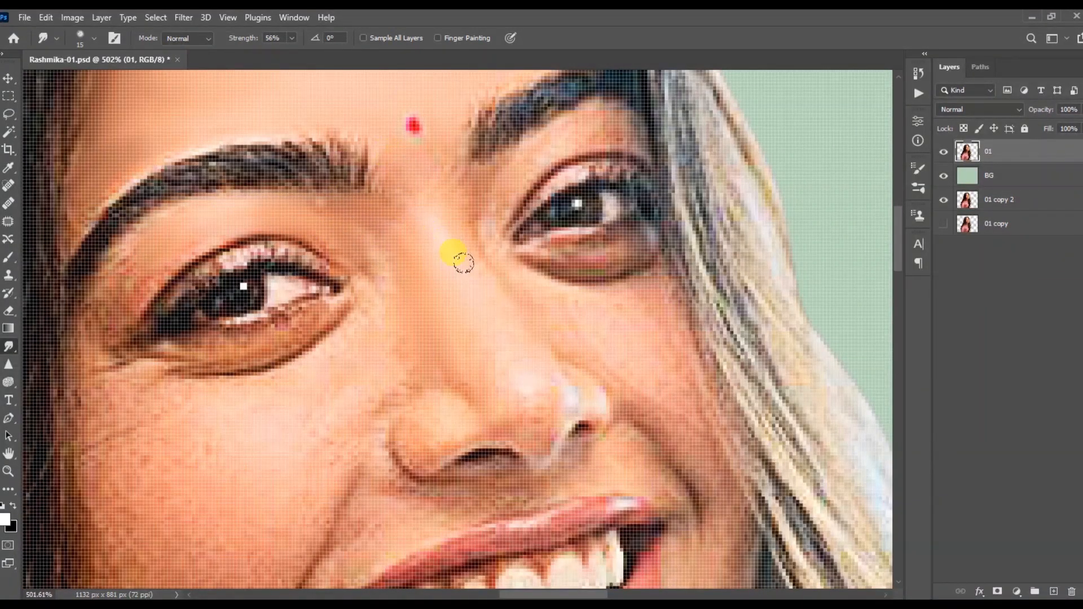
Smooth the eyelid and the skin around the eye on the image's left side with a small smudge brush.
left_click_drag(160, 381, 344, 382)
scroll(319, 282, "up", 2)
left_click_drag(339, 238, 302, 282)
left_click_drag(292, 169, 259, 223)
mouse_move(265, 313)
left_mouse_down()
mouse_move(321, 388)
mouse_move(349, 462)
left_mouse_up()
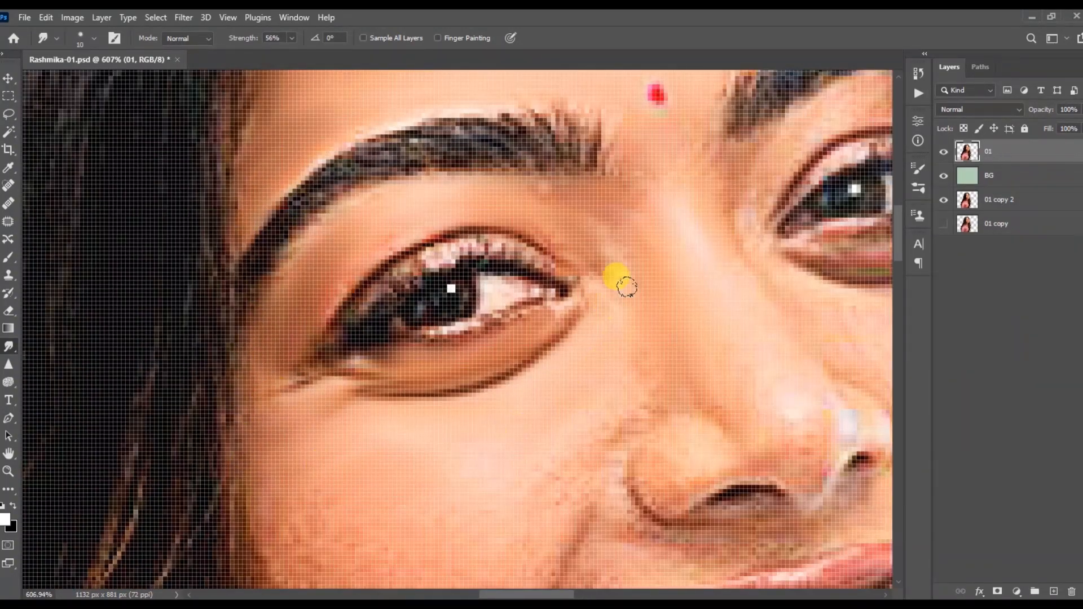
Enlarge the smudge brush to 30 px and blend the cheek skin below the eye on the image's left side.
scroll(394, 212, "down", 2)
scroll(482, 389, "up", 1)
scroll(440, 349, "down", 1)
key("bracketright")
key("bracketright")
key("bracketright")
key("bracketright")
left_click_drag(418, 395, 288, 401)
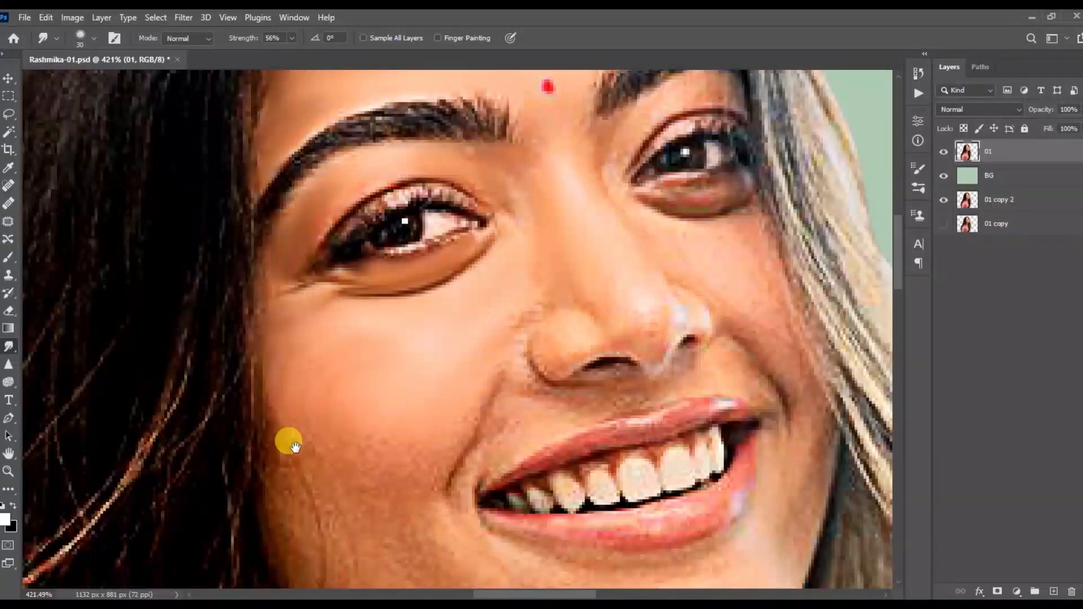
Smudge the lower cheek, jawline and chin with a 25 px brush into soft, continuous skin.
left_click_drag(294, 447, 299, 347)
left_click_drag(305, 459, 285, 345)
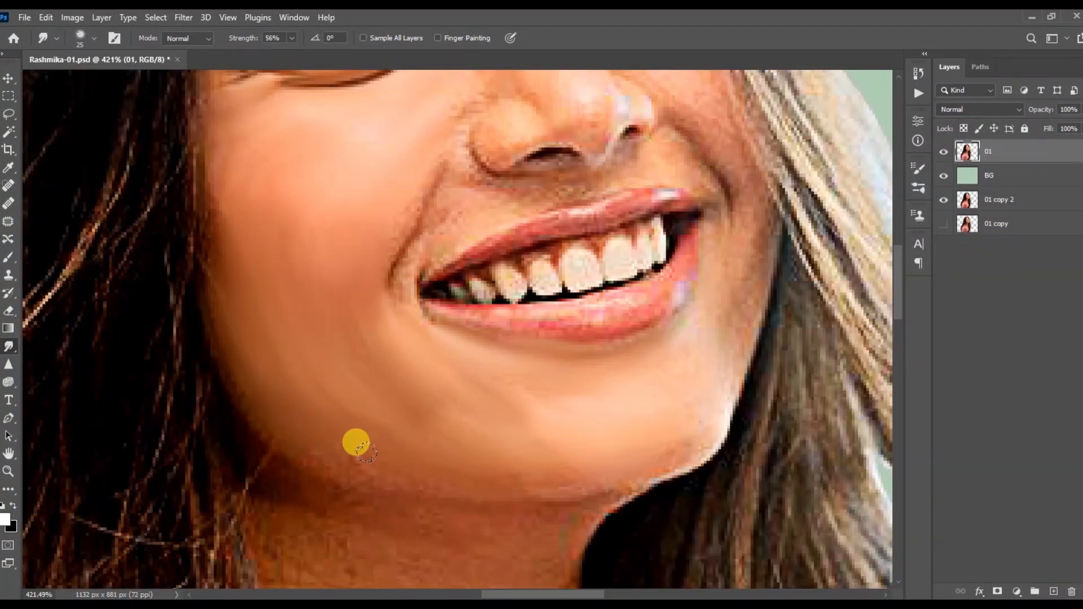
left_click_drag(544, 483, 595, 478)
scroll(500, 474, "down", 3)
left_click_drag(576, 339, 566, 390)
Smooth the skin around the eye on the image's right side and down the adjoining cheek.
scroll(557, 160, "up", 4)
key("bracketleft")
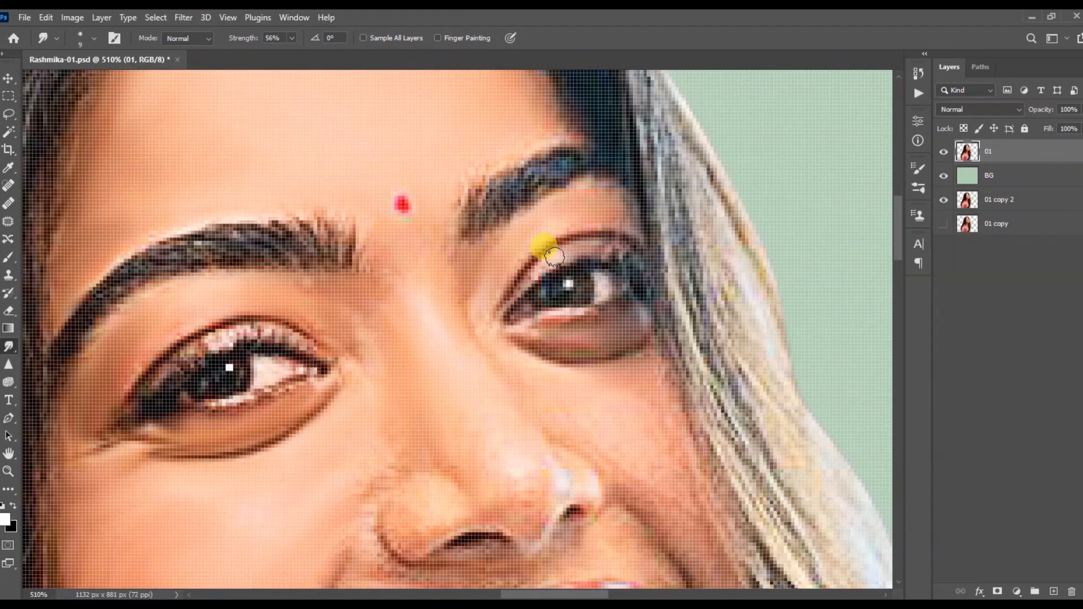
scroll(530, 224, "down", 4)
scroll(597, 339, "up", 3)
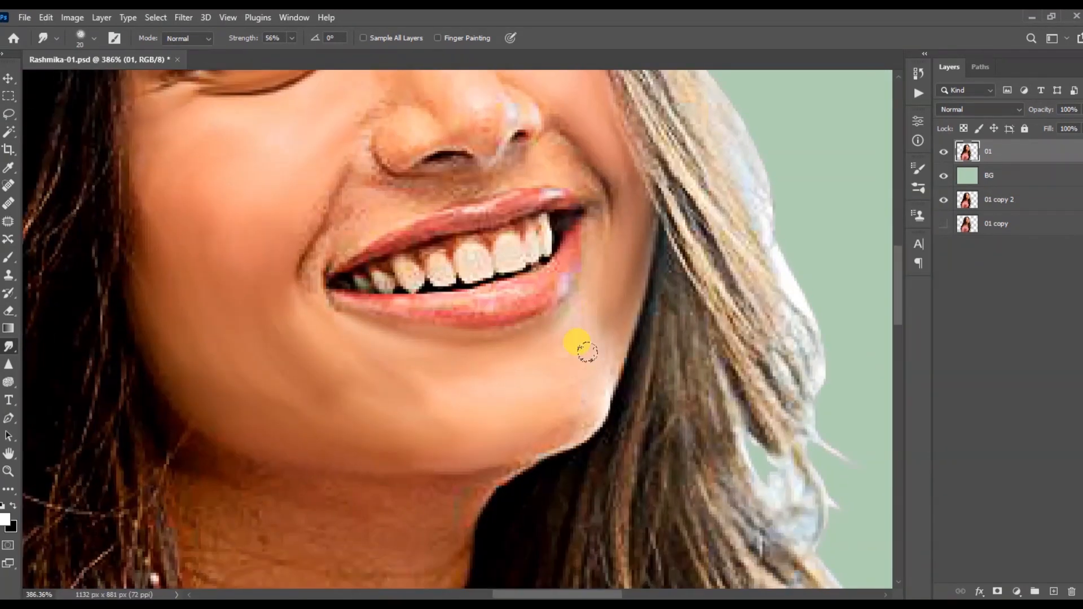
Reduce the smudge brush to 10 px and smooth the lower lip, the nose and the surrounding skin.
scroll(587, 287, "up", 2)
key("bracketleft")
key("bracketleft")
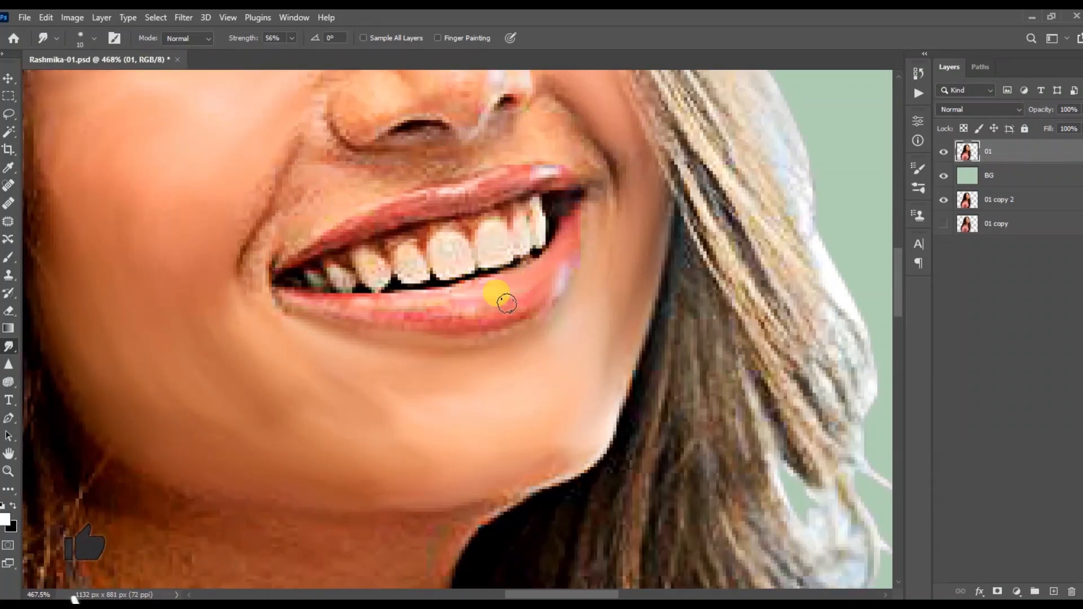
scroll(474, 281, "up", 2)
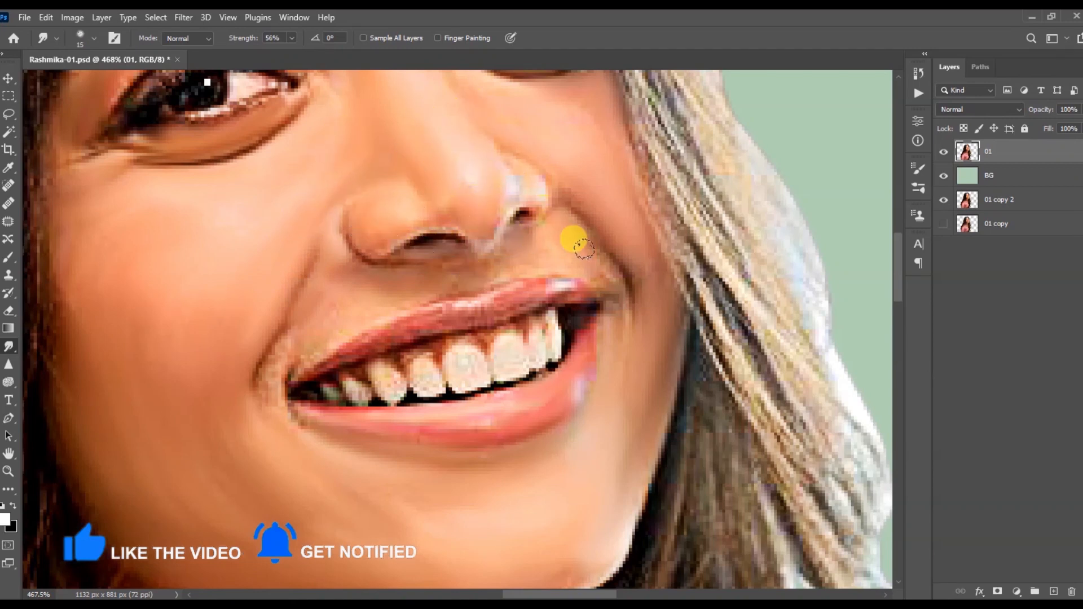
Smudge the upper lip, the teeth and the smile crease with a small brush.
key("bracketleft")
key("bracketleft")
left_click_drag(584, 248, 498, 150)
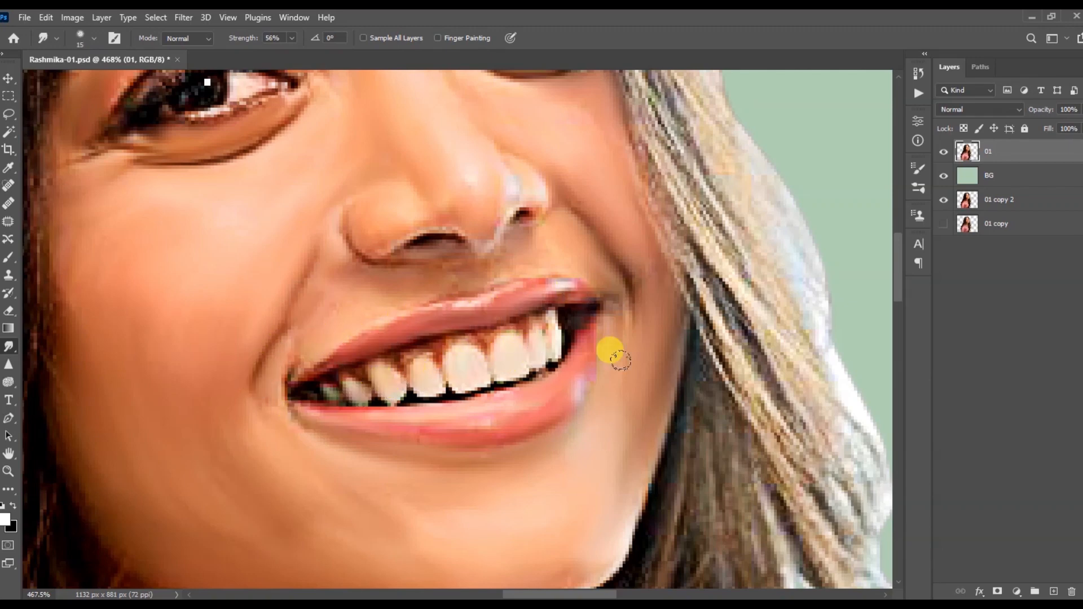
Smooth the eyelids and fine eye details with a 10 px smudge brush.
scroll(496, 283, "down", 5)
scroll(370, 169, "up", 6)
key("bracketleft")
mouse_move(476, 255)
left_mouse_down()
mouse_move(433, 241)
mouse_move(323, 264)
mouse_move(336, 251)
mouse_move(371, 338)
left_mouse_up()
scroll(580, 375, "down", 6)
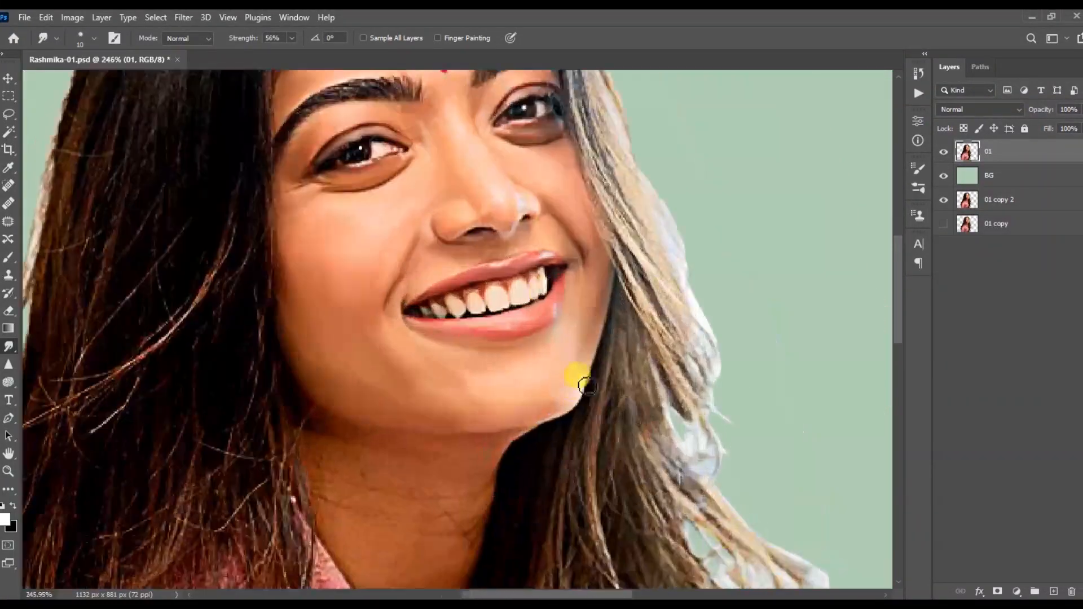
Enlarge the smudge brush to 30 px and blend the skin of the neck under the chin.
scroll(450, 406, "up", 4)
key("bracketright")
key("bracketright")
key("bracketright")
key("bracketright")
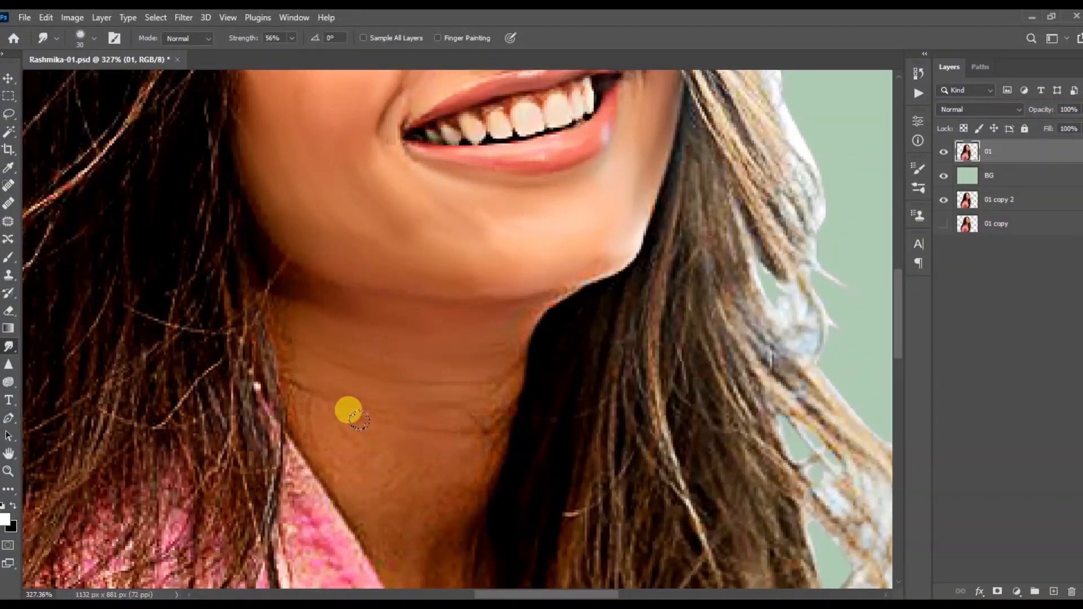
scroll(361, 290, "down", 3)
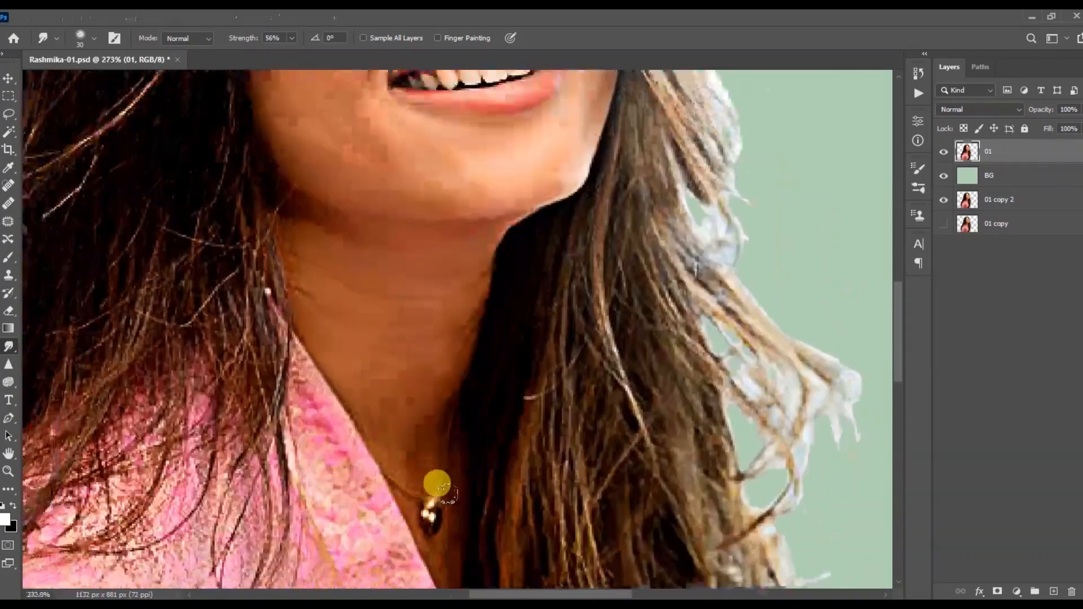
Smooth the lower neck and the skin around the necklace pendant with a 20 px smudge brush.
scroll(435, 483, "up", 4)
key("bracketleft")
key("bracketleft")
scroll(447, 422, "down", 1)
key("bracketright")
key("bracketright")
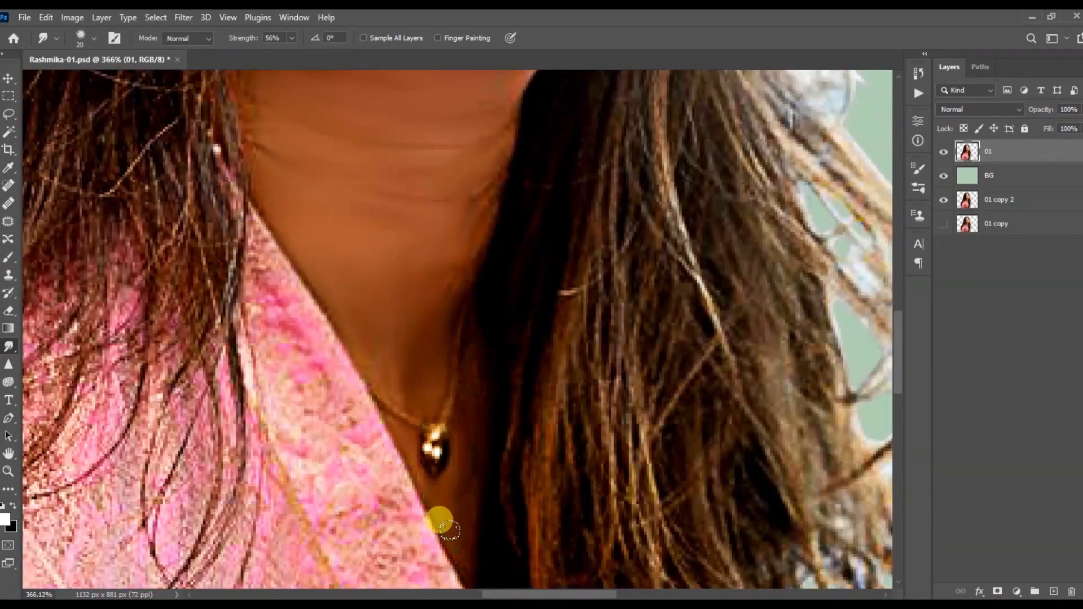
Smudge the upper part of the pink collar with a 40 px brush and save the document.
scroll(406, 318, "down", 5)
scroll(468, 389, "up", 2)
key("bracketright")
key("bracketright")
key("bracketright")
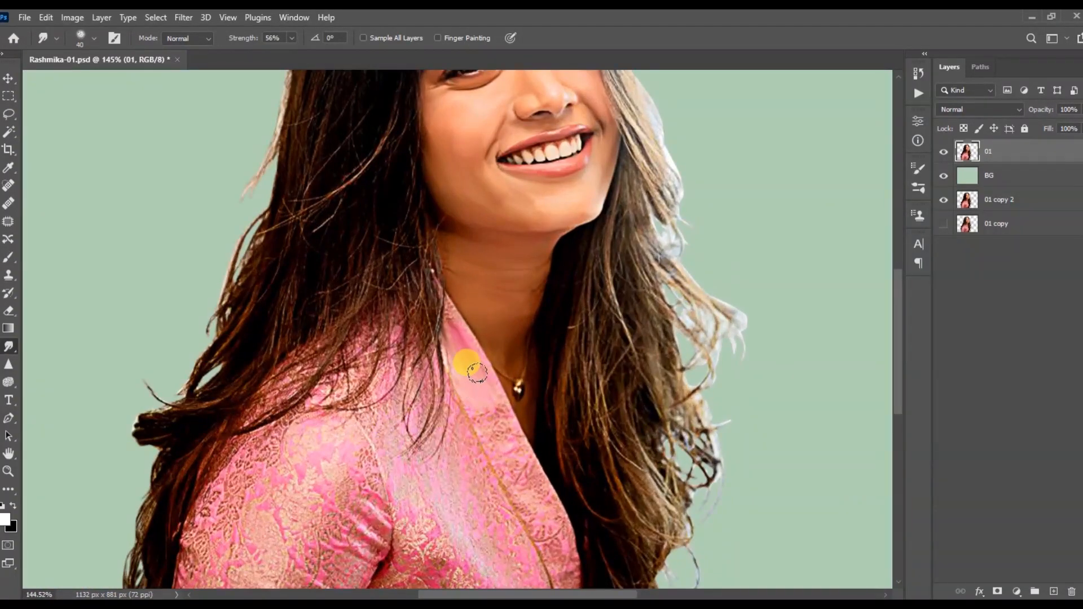
key("ctrl+s")
Smudge away the fabric pattern on the pink dress's collar, shoulder, sleeve and bodice, following the folds.
scroll(474, 395, "down", 3)
mouse_move(540, 483)
left_mouse_down()
mouse_move(480, 468)
mouse_move(460, 322)
left_mouse_up()
mouse_move(419, 368)
left_mouse_down()
mouse_move(425, 411)
mouse_move(485, 431)
mouse_move(438, 367)
mouse_move(552, 375)
left_mouse_up()
scroll(484, 431, "down", 2)
key("bracketright")
key("bracketright")
mouse_move(477, 425)
left_mouse_down()
mouse_move(445, 408)
mouse_move(435, 471)
left_mouse_up()
scroll(435, 471, "up", 1)
mouse_move(415, 319)
left_mouse_down()
mouse_move(440, 287)
mouse_move(370, 213)
mouse_move(324, 350)
mouse_move(299, 383)
mouse_move(367, 443)
mouse_move(384, 438)
mouse_move(356, 477)
mouse_move(268, 508)
mouse_move(249, 495)
mouse_move(260, 324)
mouse_move(306, 291)
mouse_move(323, 242)
mouse_move(268, 352)
mouse_move(284, 237)
mouse_move(331, 176)
mouse_move(467, 164)
left_mouse_up()
left_click_drag(462, 356, 383, 486)
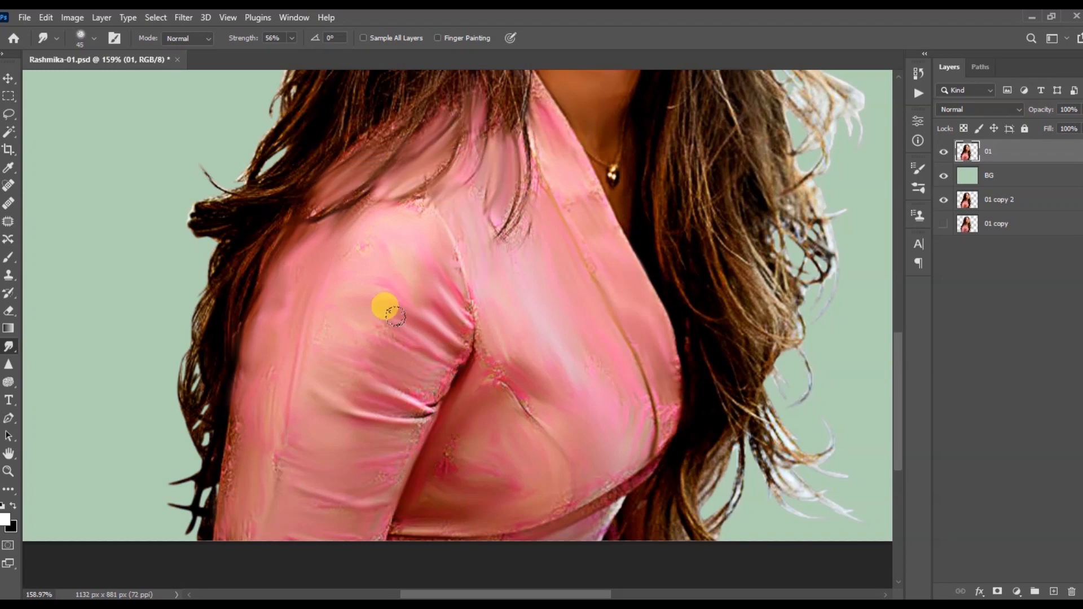
left_click_drag(480, 329, 498, 372)
scroll(498, 395, "down", 6)
scroll(459, 128, "up", 4)
Save the document as a new file named Rashmika-01a.psd.
left_click(29, 17)
left_click(85, 183)
left_click(154, 268)
type("a")
key("Return")
Switch the Smudge tool to a bristle-style hair brush from the brush presets.
scroll(452, 113, "up", 6)
left_click(114, 38)
left_click(725, 163)
scroll(831, 361, "down", 6)
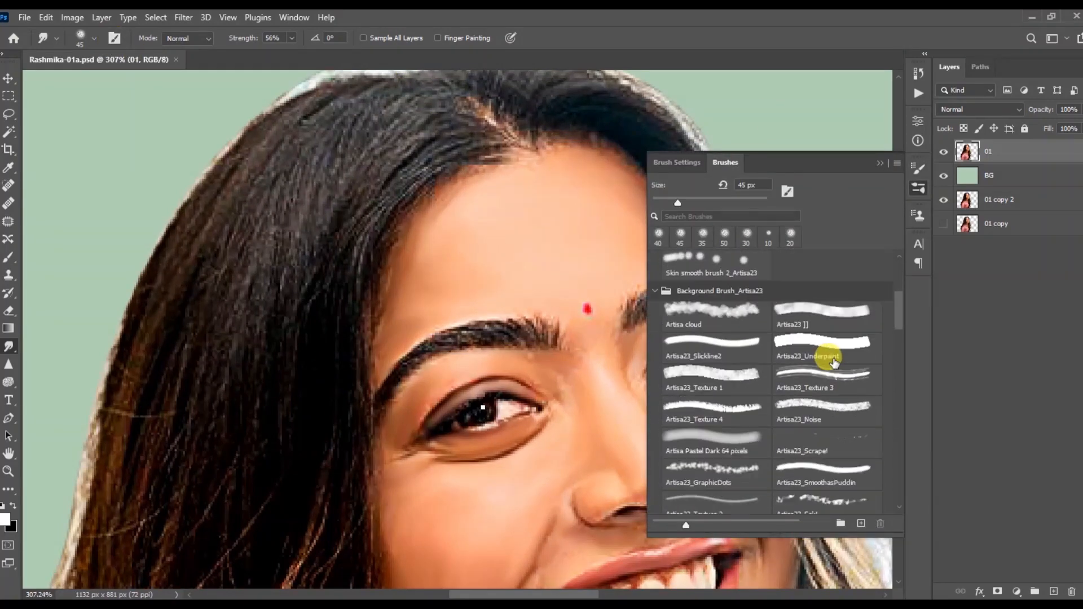
scroll(833, 361, "down", 15)
scroll(827, 419, "down", 5)
left_click(790, 445)
left_click(917, 185)
Smudge the hair on the crown left of the parting into smooth strands at 86% strength.
scroll(432, 191, "down", 4)
scroll(406, 141, "up", 5)
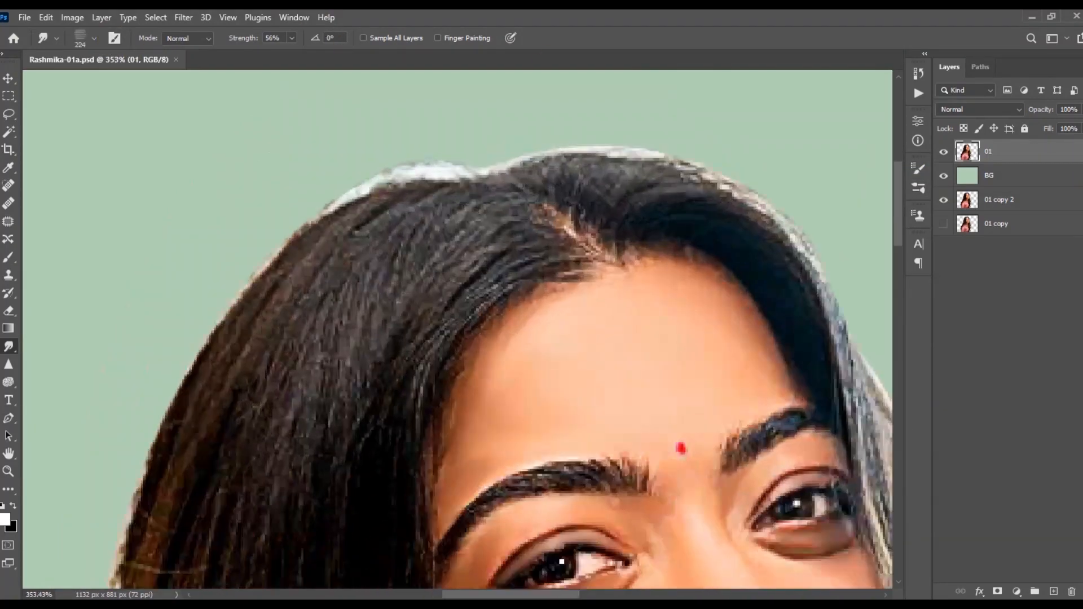
mouse_move(412, 186)
left_mouse_down()
mouse_move(459, 237)
mouse_move(458, 187)
mouse_move(268, 234)
mouse_move(419, 350)
mouse_move(418, 315)
mouse_move(339, 388)
mouse_move(311, 321)
mouse_move(193, 382)
left_mouse_up()
scroll(349, 277, "down", 4)
scroll(356, 440, "up", 4)
key("bracketright")
key("bracketright")
mouse_move(395, 213)
left_mouse_down()
mouse_move(266, 389)
mouse_move(337, 149)
left_mouse_up()
Blend the long hair beside the face on the image's left side with a 30 px bristle brush, following its flow.
scroll(345, 156, "down", 4)
mouse_move(313, 471)
left_mouse_down()
mouse_move(246, 423)
mouse_move(198, 412)
left_mouse_up()
left_click_drag(250, 487, 288, 418)
key("bracketleft")
left_click_drag(229, 290, 171, 471)
left_click_drag(380, 393, 399, 320)
left_click_drag(313, 488, 227, 384)
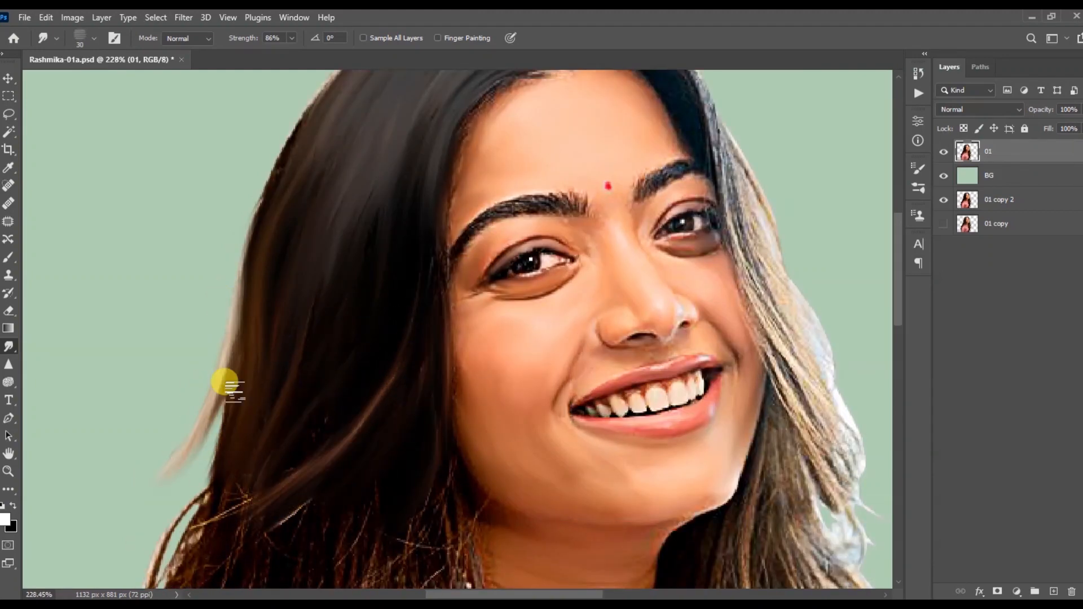
Smudge the lower hair and its outer edge on the image's left side down towards the shoulder.
left_click_drag(237, 479, 321, 369)
left_click_drag(268, 471, 198, 457)
scroll(355, 329, "down", 3)
left_click_drag(321, 415, 281, 399)
left_click_drag(339, 452, 423, 262)
key("bracketleft")
mouse_move(269, 401)
left_mouse_down()
mouse_move(504, 215)
mouse_move(459, 332)
left_mouse_up()
Smooth the hair strands falling beside the neck and over the pink collar.
mouse_move(537, 261)
left_mouse_down()
mouse_move(516, 361)
mouse_move(581, 446)
left_mouse_up()
scroll(557, 279, "down", 1)
scroll(558, 279, "up", 3)
left_click_drag(562, 282, 578, 361)
scroll(390, 324, "down", 2)
scroll(310, 460, "up", 3)
Pull out the hair edge and tips above the shoulder on the image's left side with a finer smudge brush.
key("bracketleft")
left_click_drag(360, 350, 324, 391)
left_click_drag(383, 333, 319, 404)
left_click_drag(395, 284, 353, 360)
left_click_drag(339, 478, 234, 467)
left_click_drag(307, 470, 254, 427)
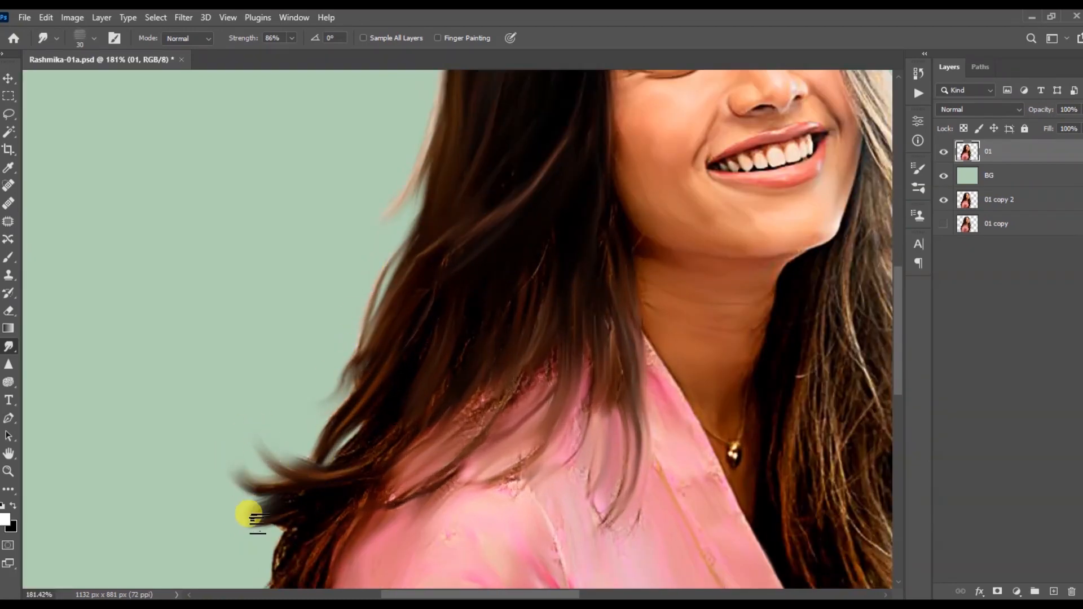
Smudge the hair ends behind the shoulder and along the sleeve into soft strands.
scroll(235, 512, "down", 3)
left_click_drag(320, 480, 291, 530)
scroll(313, 519, "down", 4)
scroll(335, 533, "up", 3)
mouse_move(347, 492)
left_mouse_down()
mouse_move(333, 531)
mouse_move(334, 476)
mouse_move(316, 505)
left_mouse_up()
Smudge the hair around the crown and parting and down the dark hairline on the image's right side.
key("bracketleft")
scroll(327, 450, "down", 1)
scroll(433, 88, "up", 5)
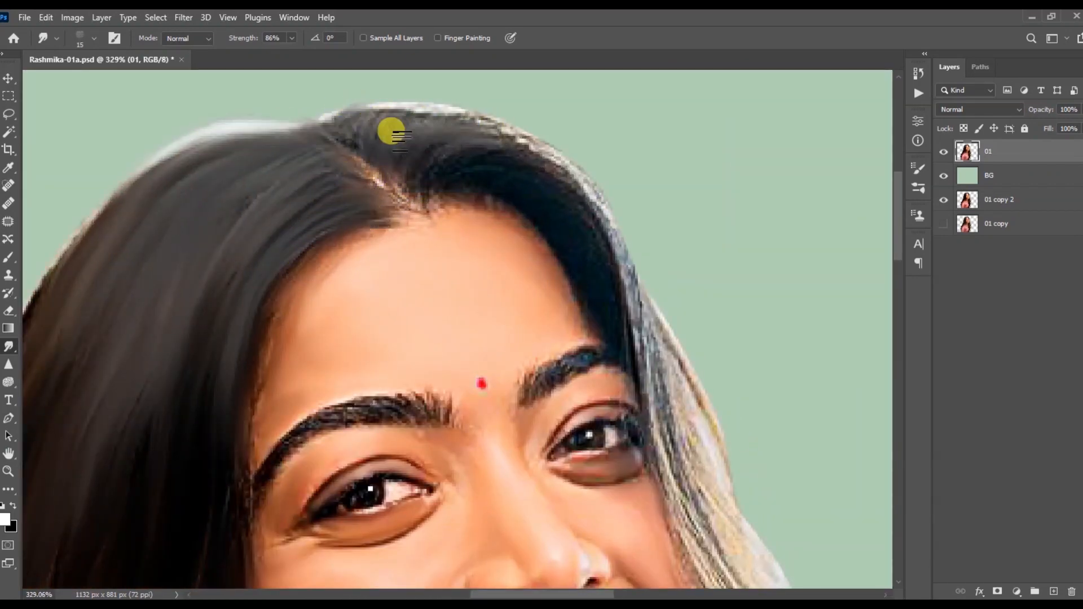
left_click_drag(425, 120, 577, 183)
left_click_drag(423, 199, 356, 133)
left_click_drag(537, 174, 629, 316)
key("bracketright")
mouse_move(655, 350)
left_mouse_down()
mouse_move(682, 443)
mouse_move(565, 211)
left_mouse_up()
mouse_move(569, 214)
left_mouse_down()
mouse_move(643, 346)
mouse_move(560, 201)
left_mouse_up()
Smooth the light-coloured hair strands beside the face on the image's right side, following their flow downwards.
scroll(643, 347, "down", 5)
scroll(619, 259, "up", 2)
scroll(623, 353, "up", 3)
left_click_drag(559, 140, 595, 226)
left_click_drag(549, 189, 556, 310)
mouse_move(587, 228)
left_mouse_down()
mouse_move(624, 300)
mouse_move(727, 406)
left_mouse_up()
left_click_drag(598, 318, 583, 228)
left_click_drag(624, 310, 676, 395)
left_click_drag(582, 285, 643, 373)
Smudge the brown hair strands below the jaw and beside the neck on the image's right side.
scroll(626, 327, "down", 3)
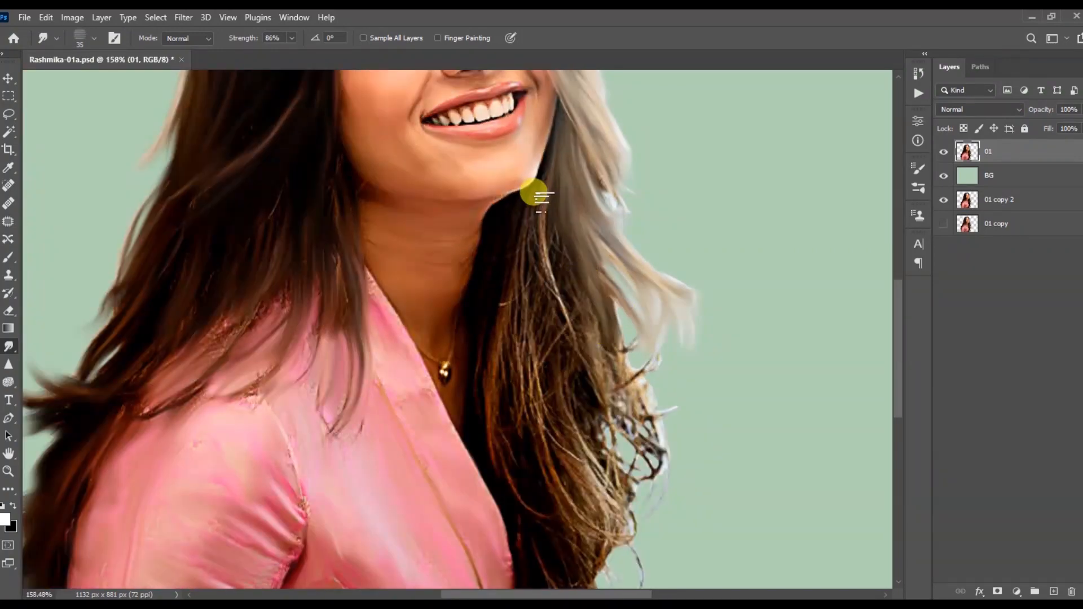
left_click_drag(535, 192, 564, 335)
left_click_drag(510, 294, 536, 464)
left_click_drag(479, 305, 507, 445)
left_click_drag(550, 338, 580, 449)
left_click_drag(564, 294, 612, 400)
Blend the curly outer strands and lower hair ends on the image's right side with a size 30 smudge brush.
key("bracketleft")
left_click_drag(618, 338, 664, 370)
mouse_move(615, 383)
left_mouse_down()
mouse_move(654, 440)
mouse_move(656, 473)
left_mouse_up()
mouse_move(599, 406)
left_mouse_down()
mouse_move(624, 515)
mouse_move(601, 462)
mouse_move(619, 476)
left_mouse_up()
scroll(615, 316, "down", 3)
left_click_drag(580, 420, 563, 316)
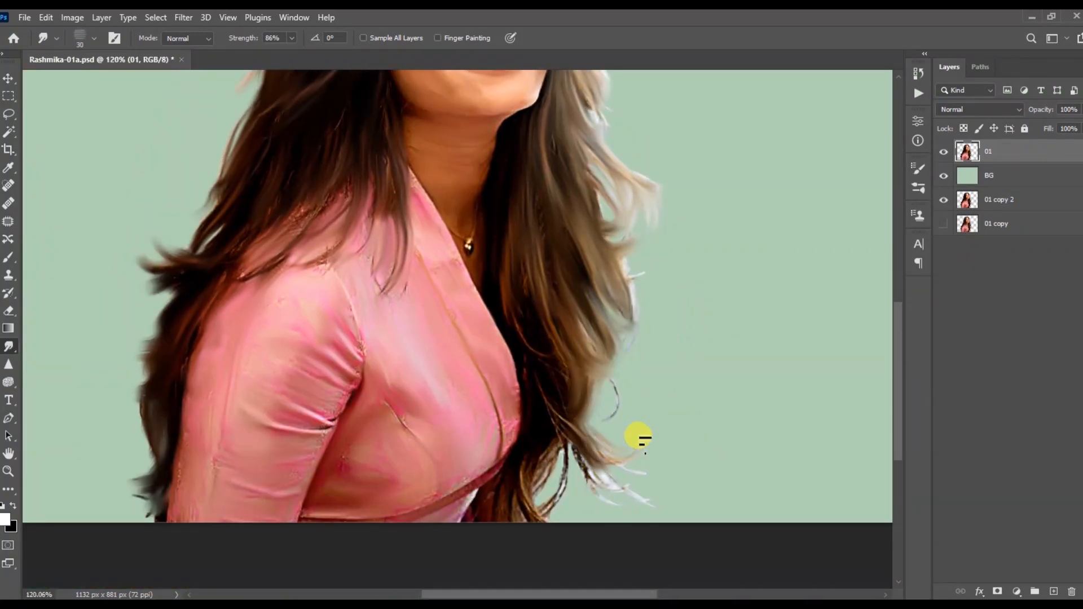
left_click_drag(564, 428, 519, 477)
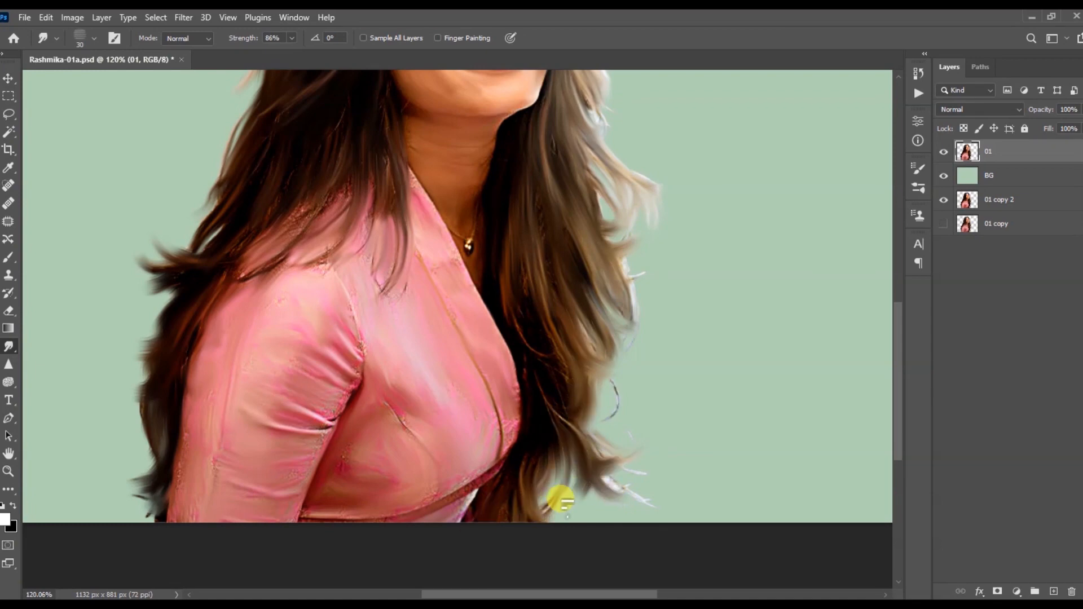
Touch up the light outer hair edge on the image's right side and save the document.
scroll(564, 502, "up", 3)
scroll(578, 262, "up", 3)
left_click_drag(643, 284, 628, 312)
left_click_drag(585, 176, 594, 229)
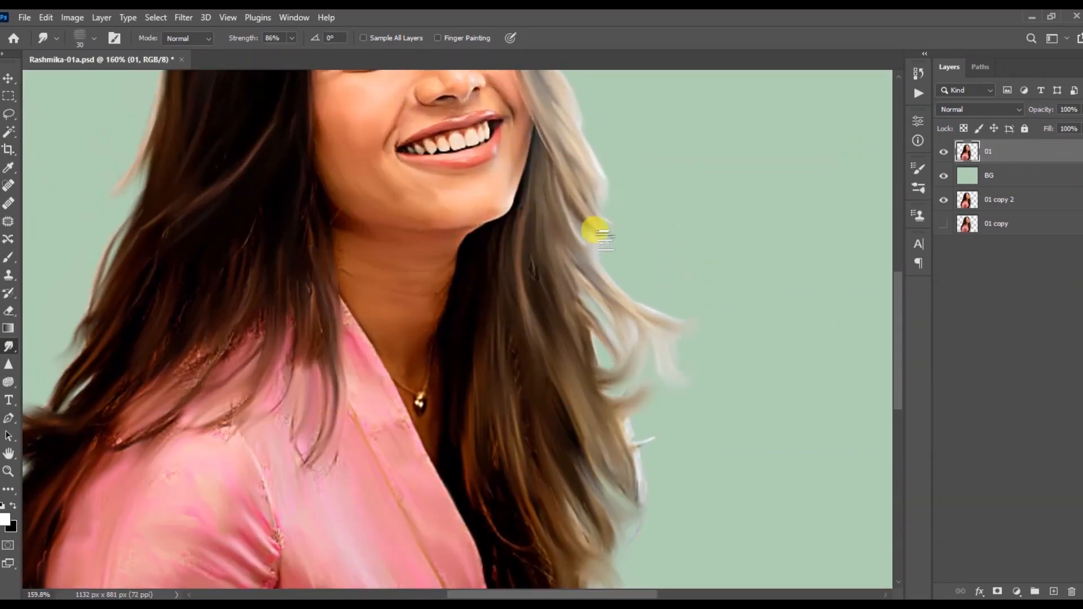
scroll(576, 232, "down", 8)
key("ctrl+s")
Smudge the hair ends falling over the pink shoulder on the image's left side.
scroll(413, 322, "up", 9)
left_click_drag(359, 334, 276, 412)
scroll(358, 311, "down", 3)
left_click_drag(328, 377, 278, 416)
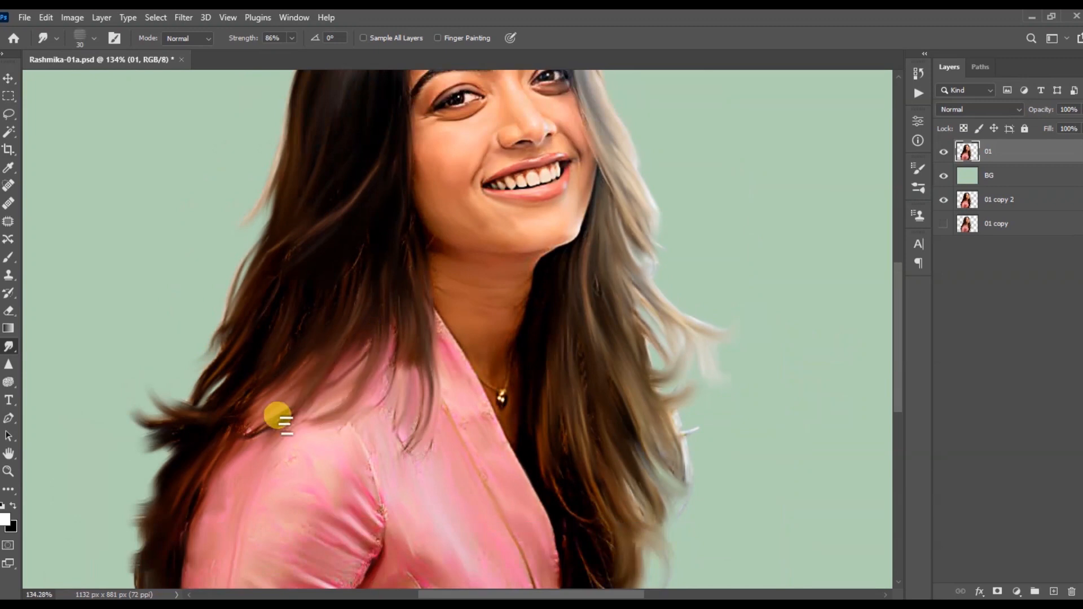
scroll(278, 416, "down", 3)
scroll(297, 324, "up", 3)
Smooth both eyebrows and the outer corner of the far eye with a size 10 smudge brush, and save.
scroll(455, 231, "up", 10)
key("bracketleft")
key("bracketleft")
mouse_move(434, 276)
left_mouse_down()
mouse_move(512, 278)
mouse_move(350, 299)
mouse_move(282, 367)
left_mouse_up()
left_click_drag(660, 224, 670, 222)
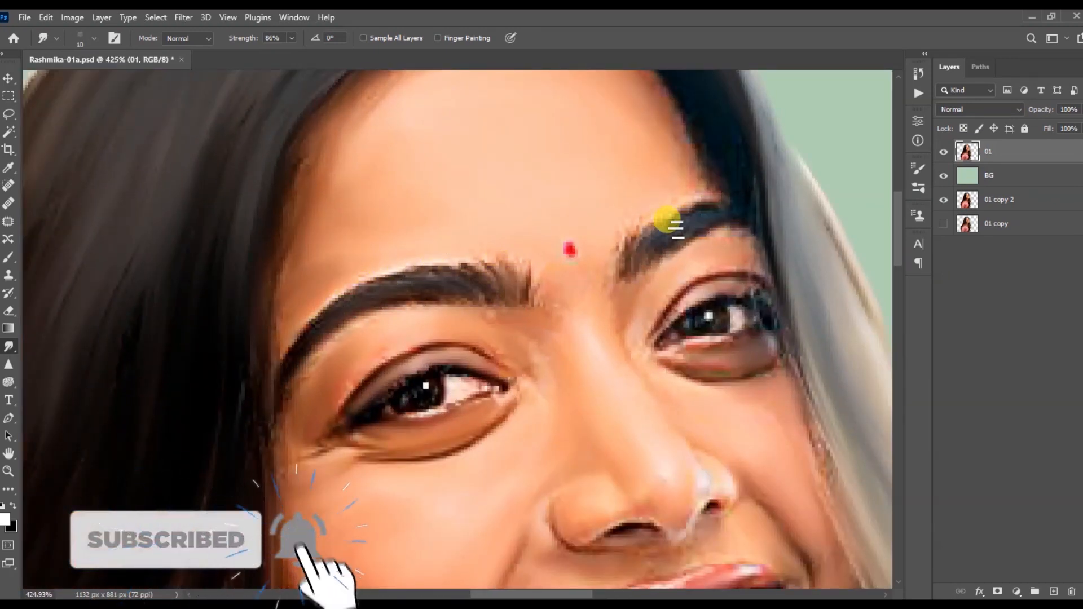
mouse_move(767, 281)
left_mouse_down()
mouse_move(750, 290)
mouse_move(786, 367)
left_mouse_up()
scroll(583, 226, "down", 7)
scroll(593, 235, "down", 3)
key("ctrl+s")
scroll(626, 229, "up", 11)
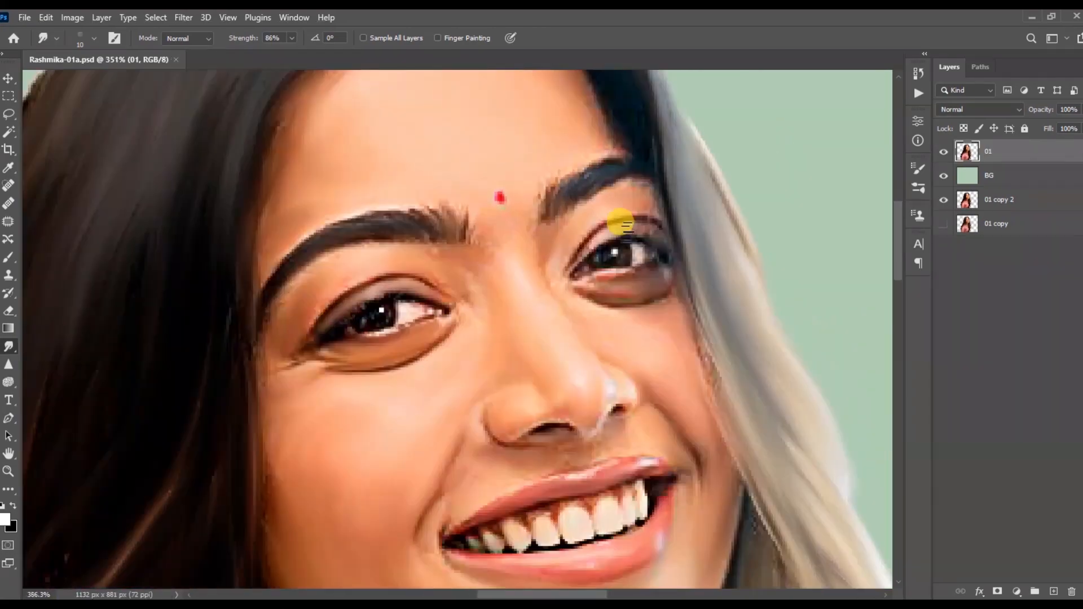
Choose a soft round brush preset for smudging the eye details.
left_click(115, 38)
left_click_drag(899, 389, 898, 427)
left_click(813, 429)
left_click(895, 163)
scroll(333, 223, "up", 3)
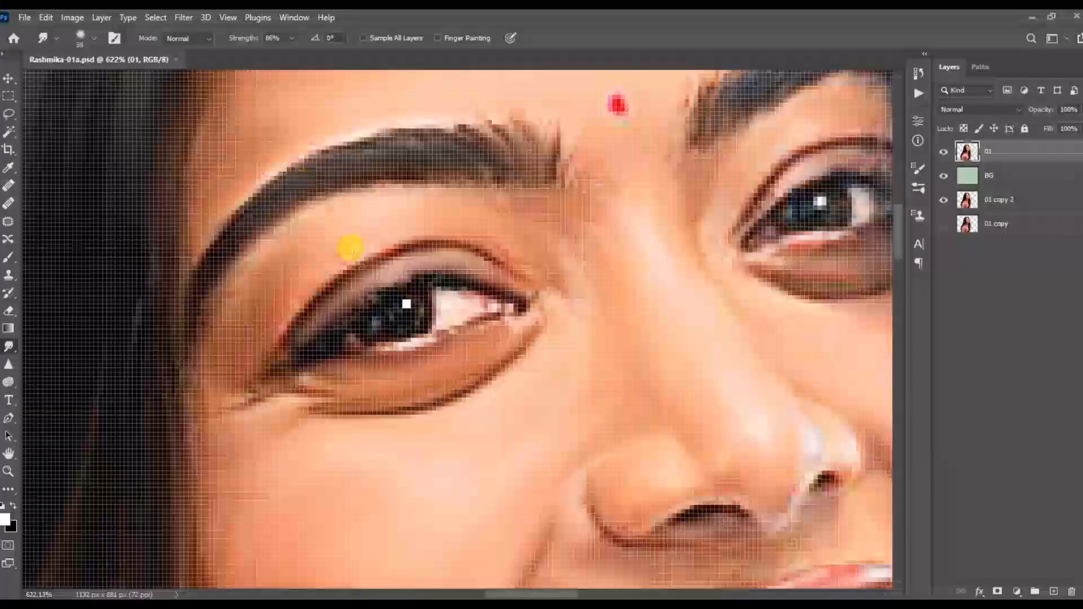
Paint greyish-blue reflections in the iris with the Brush tool at 27% opacity.
scroll(407, 307, "up", 4)
left_click(9, 257)
scroll(361, 312, "up", 3)
left_click(361, 311, "alt")
left_click(6, 519)
left_click(145, 347)
key("Return")
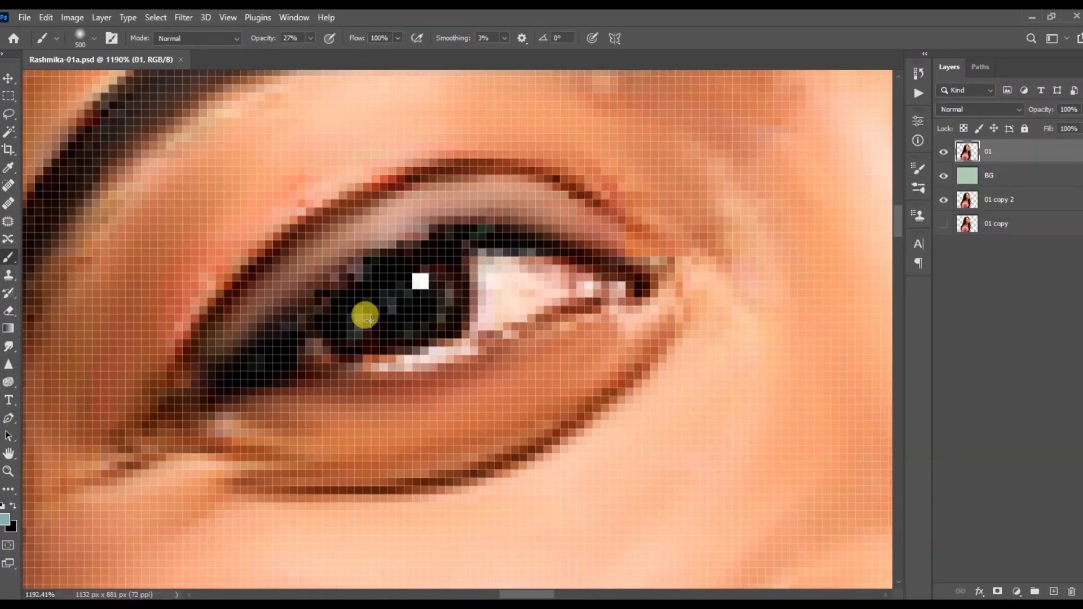
scroll(451, 298, "down", 5)
scroll(694, 225, "up", 6)
Blend the painted irises and the eye details with a size 6 smudge brush, reducing the strength to 58%.
key("r")
scroll(156, 361, "down", 5)
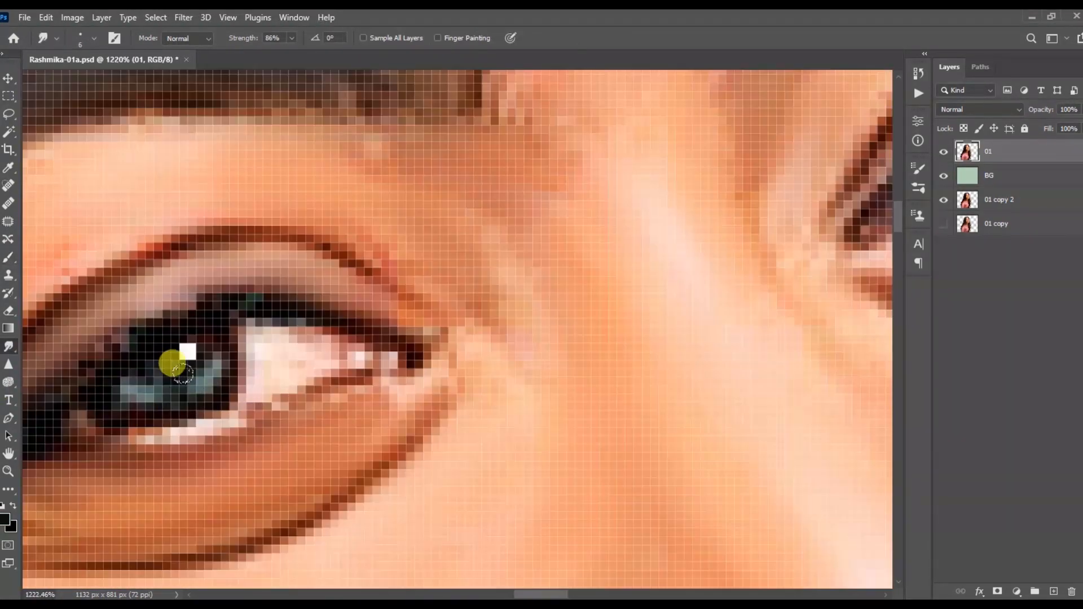
scroll(677, 230, "up", 5)
scroll(669, 284, "down", 2)
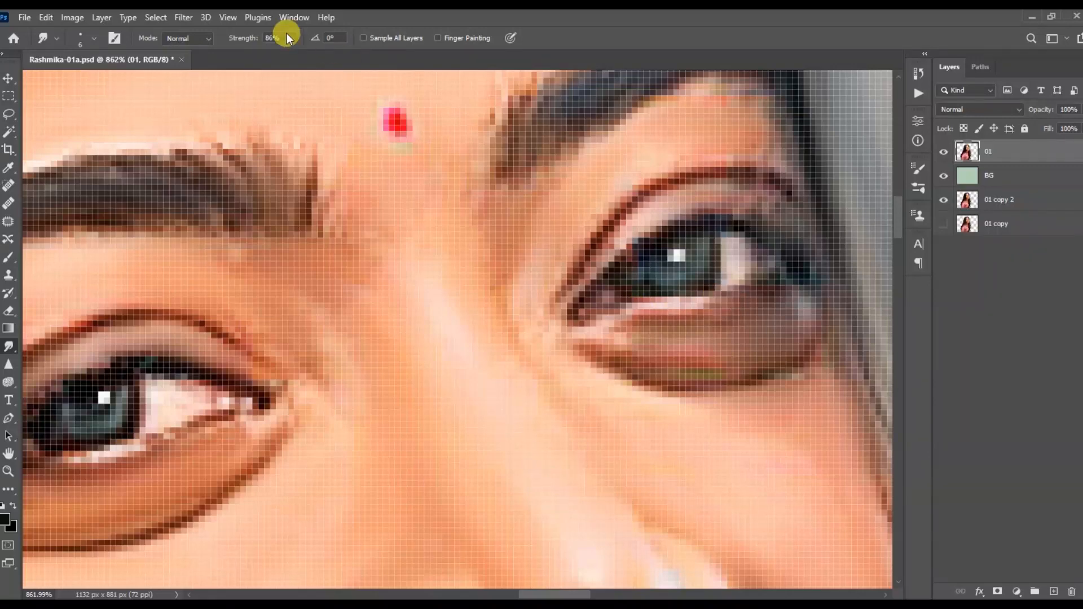
left_click_drag(277, 51, 274, 52)
scroll(672, 273, "down", 4)
scroll(576, 241, "up", 4)
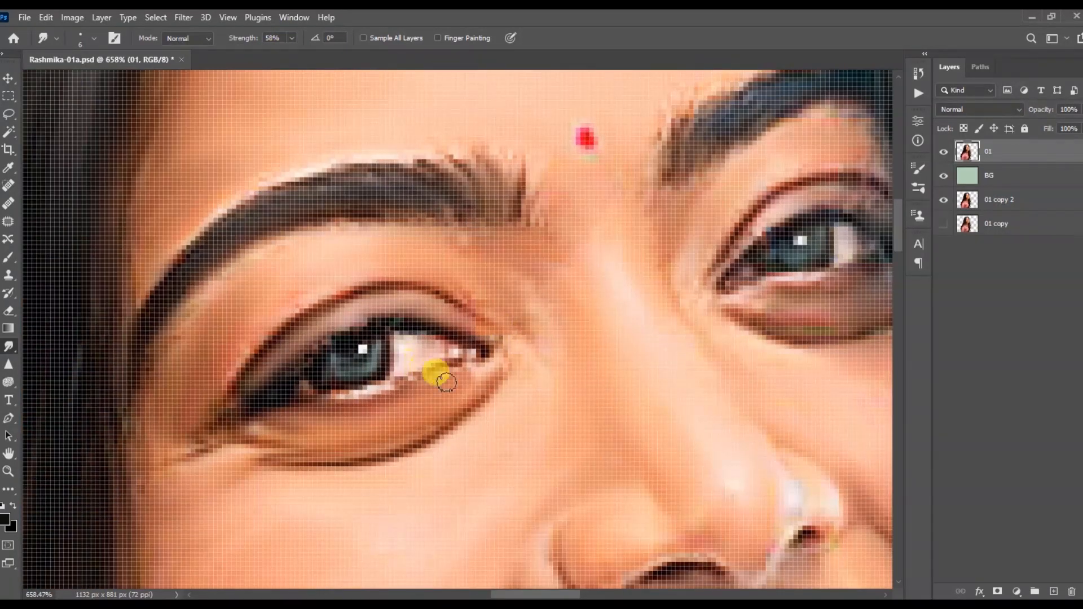
Save the document as Rashmika-01.psd, replacing the existing file.
scroll(433, 377, "down", 8)
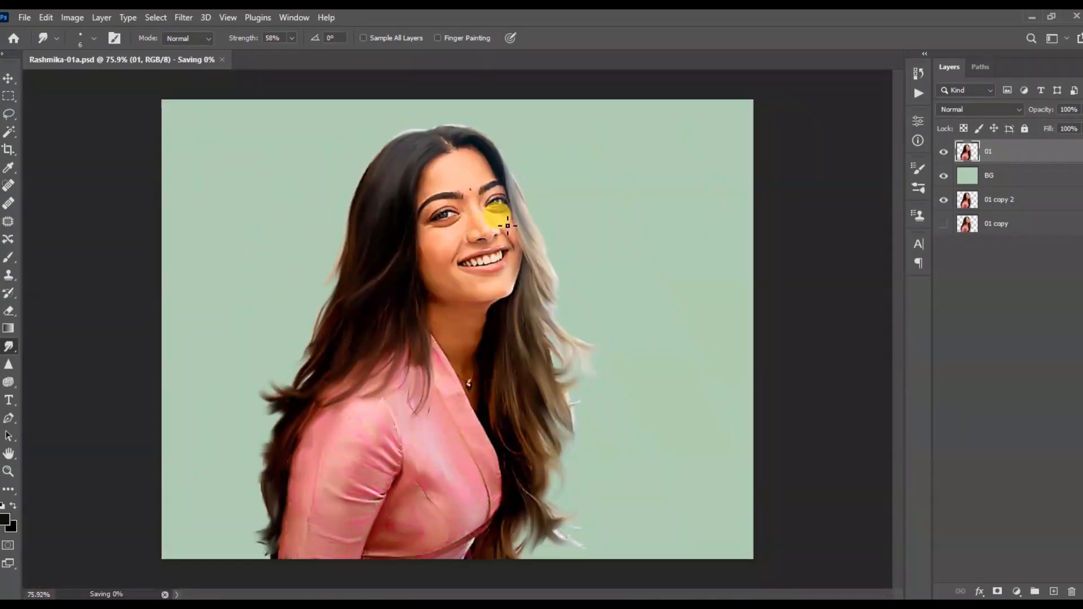
left_click(24, 17)
left_click(53, 182)
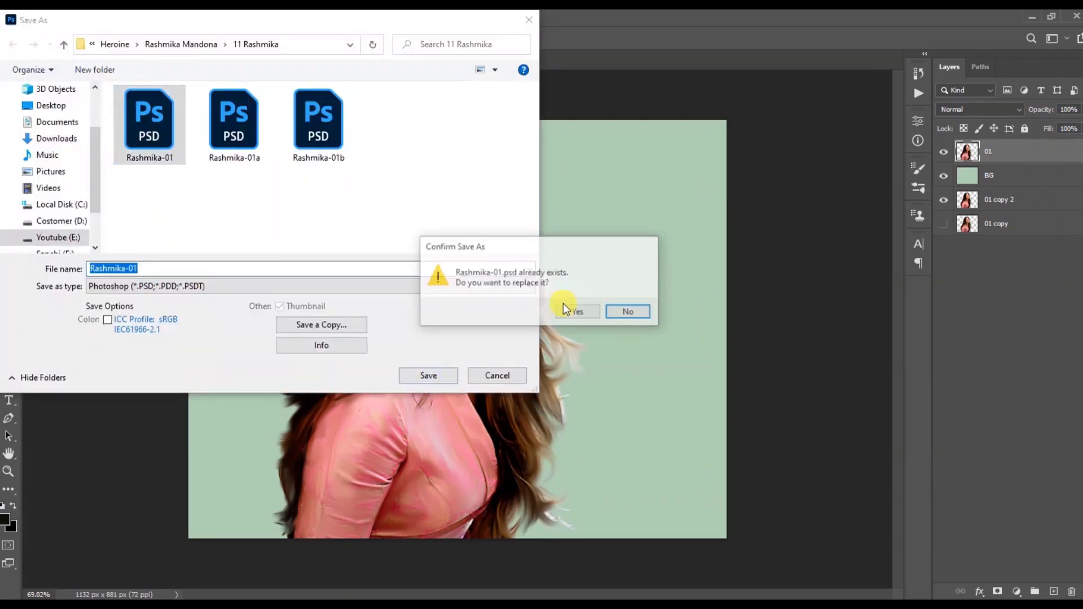
left_click(566, 310)
Add a new layer above BG and name it "BG Color".
left_click(998, 177)
left_click(1053, 591)
double_click(999, 177)
type("BG")
Widen the canvas to 1248 px and fill the BG layer with the green sampled from the background.
left_click(8, 149)
left_click(990, 199)
left_click_drag(728, 329, 758, 331)
key("Return")
left_click(8, 257)
left_click(227, 190, "alt")
key("alt+Delete")
Paint muted green strokes around the figure on the BG layer with a textured brush from the Background Brush_Artisa23 set.
left_click(723, 163)
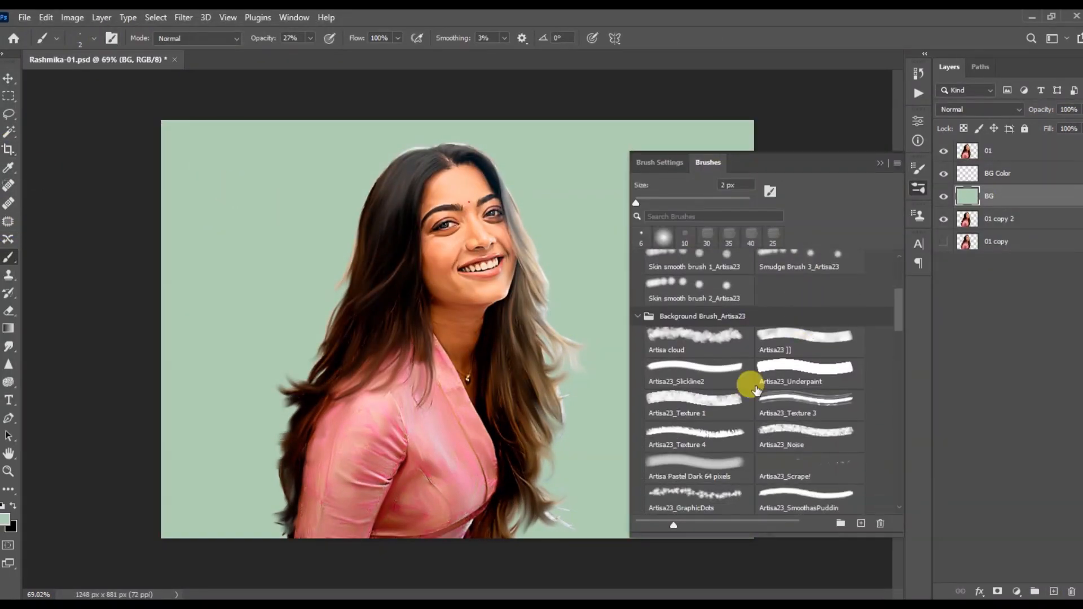
left_click(880, 163)
left_click(5, 518)
left_click(159, 360)
left_click(412, 277)
mouse_move(546, 254)
left_mouse_down()
mouse_move(283, 290)
mouse_move(507, 435)
mouse_move(248, 440)
left_mouse_up()
Pick a blue foreground colour and paint it on both sides of the figure behind the hair.
left_click(8, 522)
left_click(184, 319)
left_click(416, 275)
mouse_move(597, 265)
left_mouse_down()
mouse_move(568, 244)
mouse_move(242, 244)
mouse_move(302, 367)
left_mouse_up()
Paint sampled greens and dark grey-green tones across the lower background on both sides of the figure.
left_click(609, 447, "alt")
mouse_move(609, 447)
left_mouse_down()
mouse_move(629, 392)
mouse_move(721, 403)
left_mouse_up()
mouse_move(233, 419)
left_mouse_down()
mouse_move(172, 473)
mouse_move(264, 498)
left_mouse_up()
left_click(286, 485, "alt")
key("bracketleft")
key("bracketleft")
mouse_move(536, 519)
left_mouse_down()
mouse_move(626, 450)
mouse_move(666, 491)
left_mouse_up()
left_click(563, 467, "alt")
Pick a light blue and paint it around the head and over the middle background at 51% opacity.
left_click(6, 520)
left_click(181, 295)
left_click(412, 276)
left_click_drag(544, 242, 525, 200)
left_click_drag(477, 162, 483, 162)
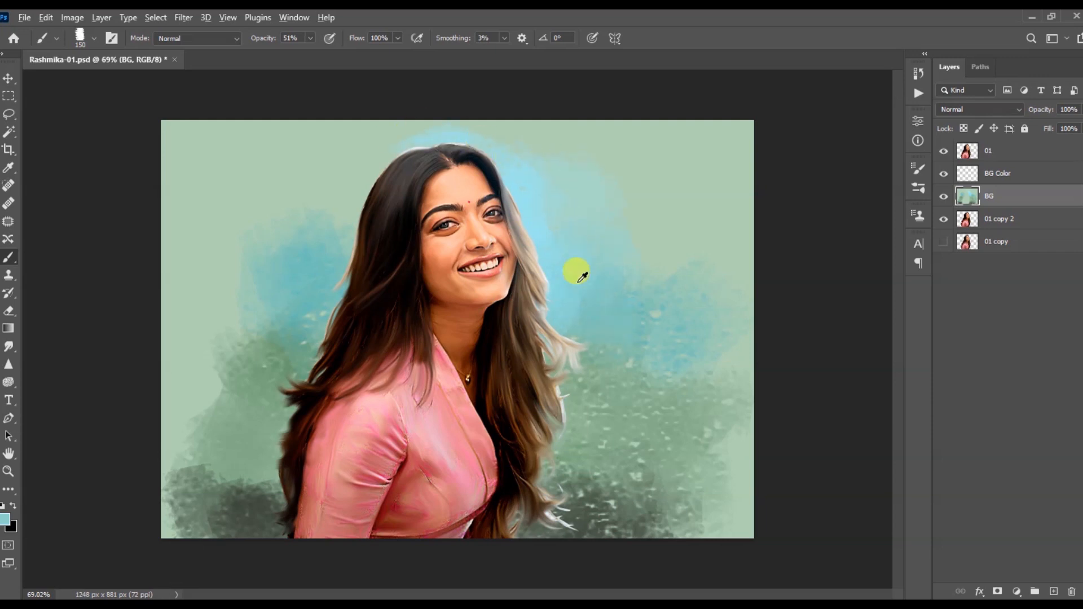
left_click_drag(227, 308, 636, 358)
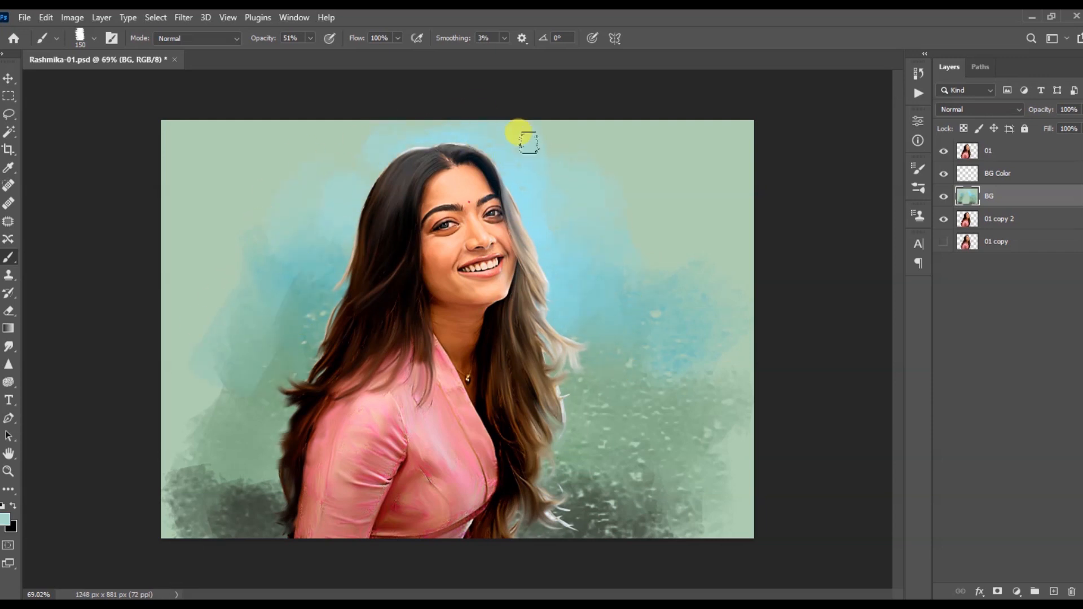
Paint over the lower background on the BG Color layer and merge it with the BG layer.
left_click(996, 174)
mouse_move(568, 426)
left_mouse_down()
mouse_move(690, 417)
mouse_move(588, 310)
mouse_move(268, 278)
mouse_move(162, 363)
mouse_move(254, 468)
left_mouse_up()
left_click(1000, 198, "ctrl")
right_click(999, 198)
left_click(858, 423)
Smudge the lower background on the image's right side with a size 125 textured brush at 30% strength.
left_click(8, 347)
left_click(918, 188)
scroll(785, 309, "down", 1)
left_click(697, 426)
left_click(883, 162)
key("bracketleft")
key("bracketleft")
key("bracketleft")
left_click_drag(648, 446, 666, 528)
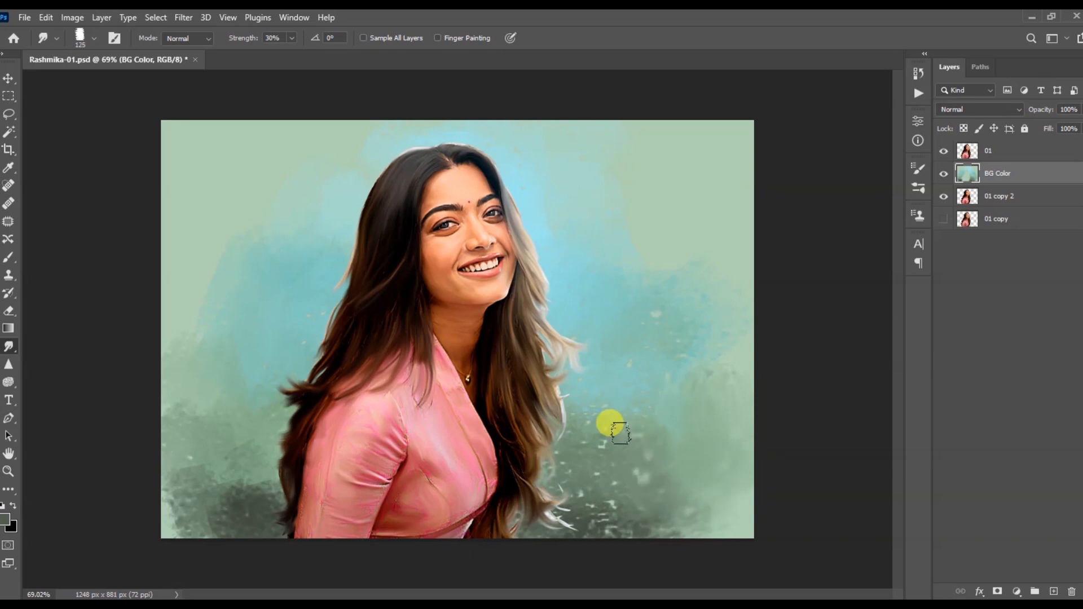
left_click_drag(616, 499, 705, 507)
Lower the smudge strength to 14% and soften the blue and green transition on the image's right side.
key("bracketright")
left_click(291, 38)
left_click_drag(637, 412, 699, 315)
left_click(918, 188)
left_click(732, 163)
left_click(728, 391)
left_click(883, 162)
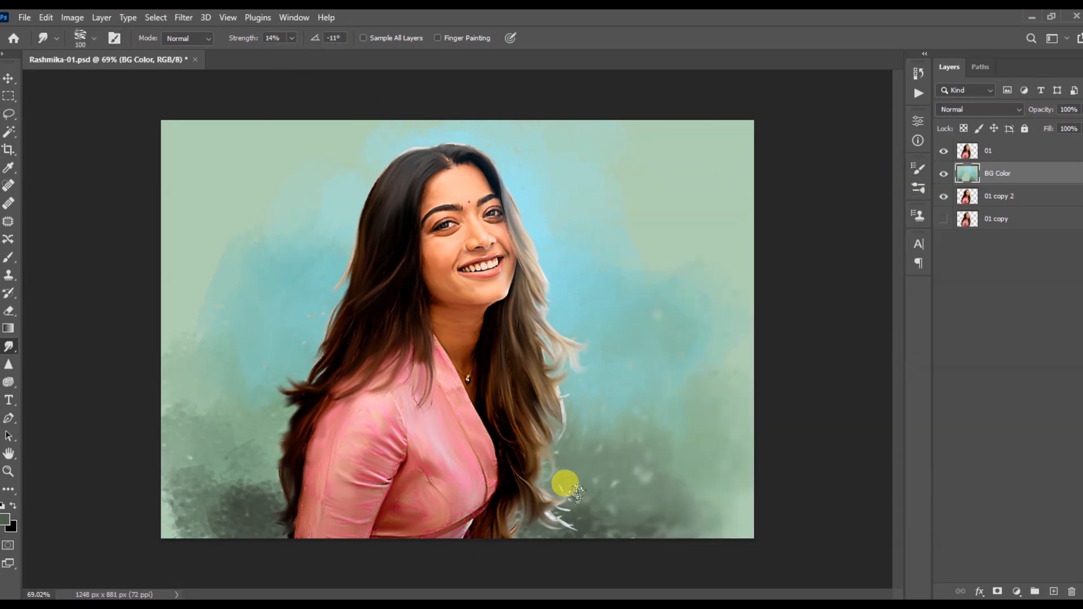
Blend the background smoothly on both sides of the figure with a large soft smudge brush at 47% strength.
left_click(918, 188)
left_click(692, 271)
left_click(883, 161)
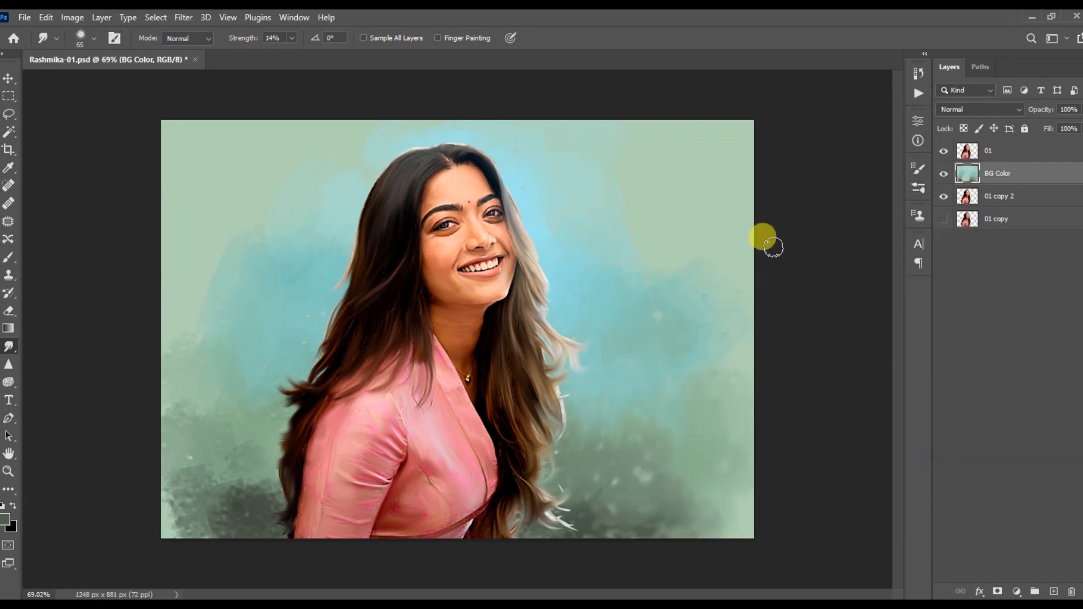
key("bracketright")
key("bracketright")
mouse_move(584, 491)
left_mouse_down()
mouse_move(722, 479)
mouse_move(614, 266)
left_mouse_up()
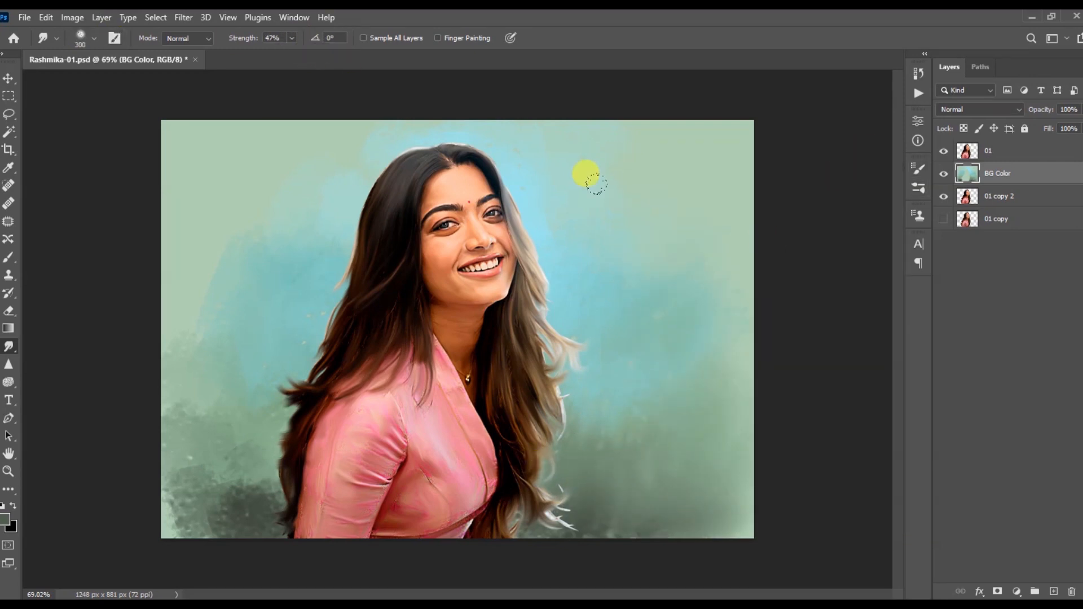
left_click_drag(248, 485, 199, 393)
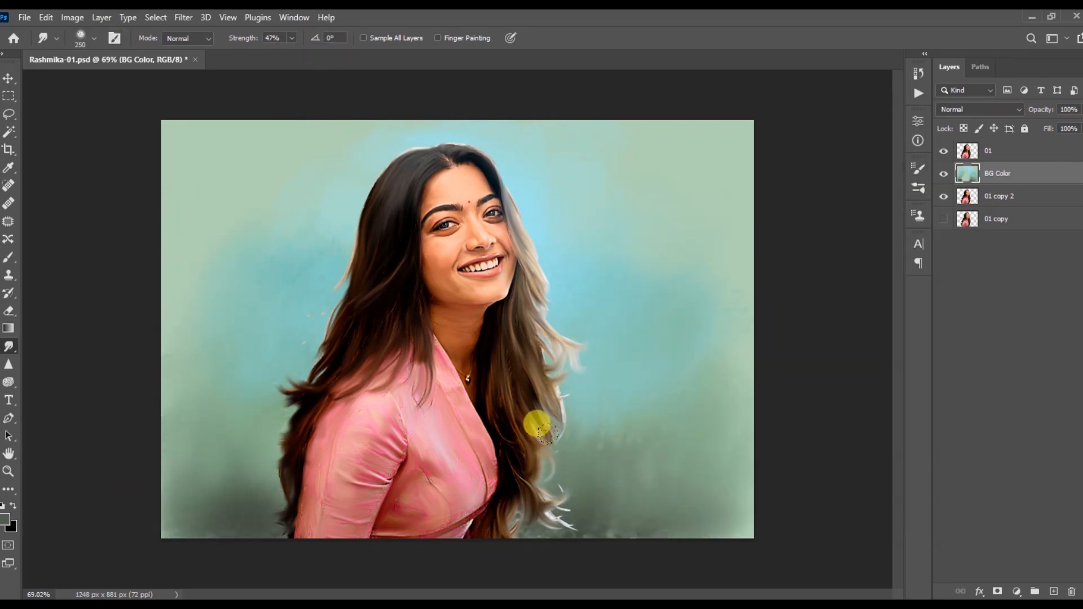
left_click_drag(548, 434, 631, 316)
Paint light blue and textured green strokes over the background on the image's right side with a size 200 brush.
left_click(9, 258)
key("bracketright")
key("bracketright")
left_click_drag(582, 243, 611, 297)
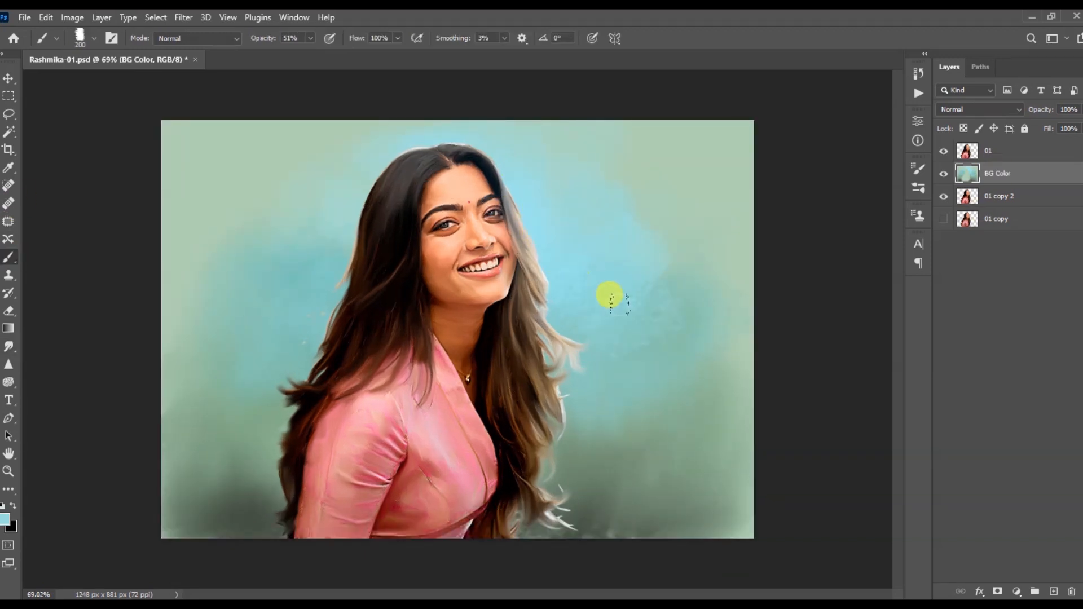
mouse_move(591, 489)
left_mouse_down()
mouse_move(668, 404)
mouse_move(677, 367)
left_mouse_up()
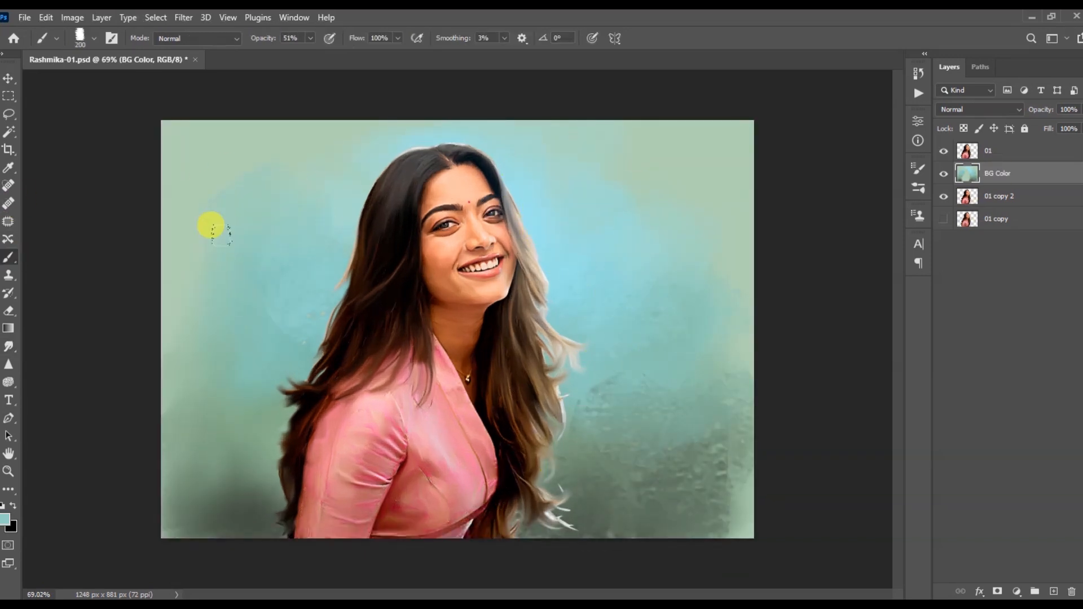
Change the foreground colour to paint strokes on the background's left side and a pale yellow patch beside the hair on the right.
left_click(6, 519)
left_click(413, 278)
left_click_drag(225, 306, 266, 344)
left_click(6, 519)
key("Return")
left_click_drag(593, 333, 629, 395)
Paint dark green over the lower background on the image's right side and a sampled tone above the hair.
left_click(6, 519)
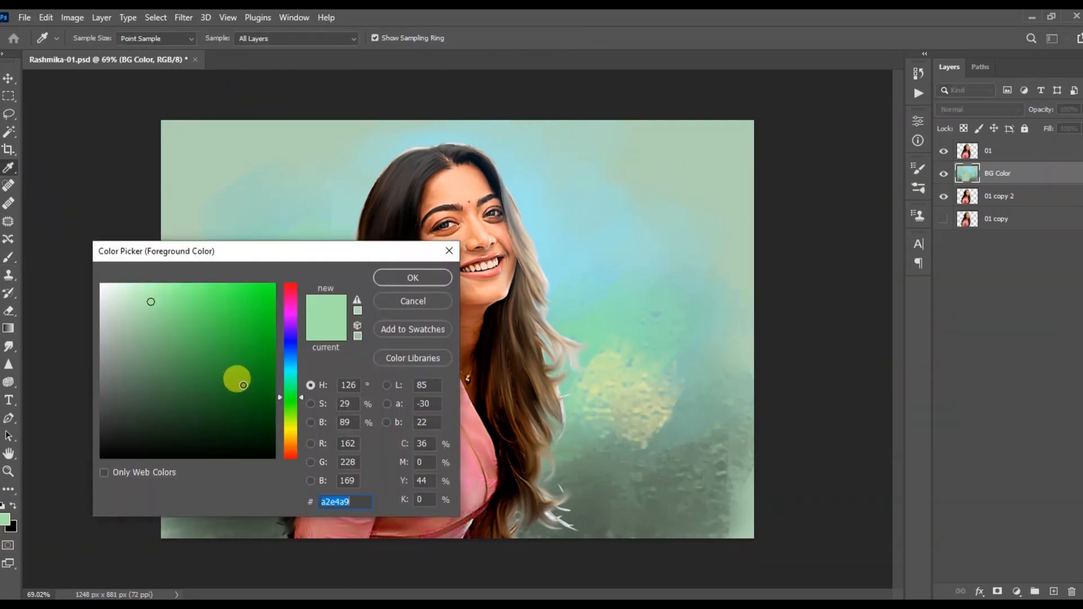
left_click(237, 377)
key("Return")
mouse_move(565, 436)
left_mouse_down()
mouse_move(222, 428)
mouse_move(679, 401)
left_mouse_up()
left_click(634, 297, "alt")
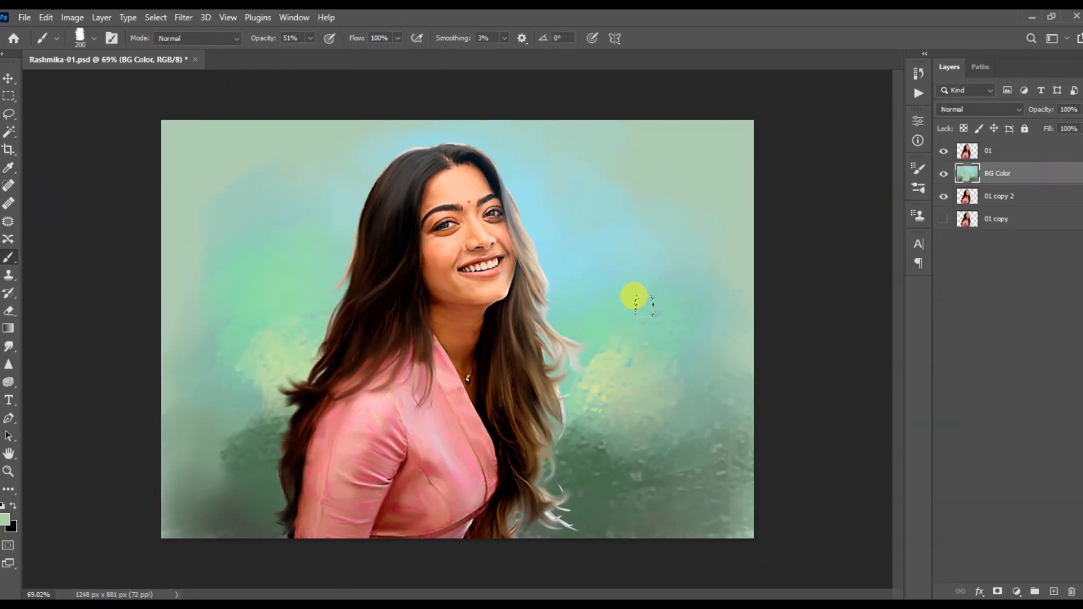
left_click_drag(500, 125, 570, 198)
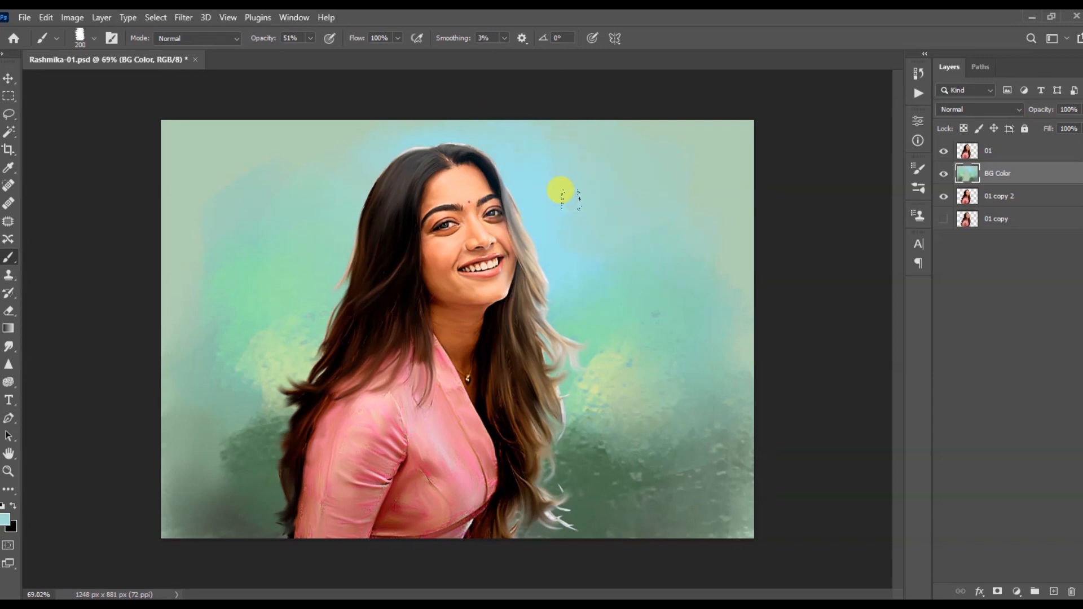
Blend the lower background on both sides of the figure with strokes in colours sampled from the surrounding areas.
mouse_move(271, 384)
left_mouse_down()
mouse_move(213, 366)
mouse_move(277, 347)
mouse_move(188, 357)
left_mouse_up()
left_click(302, 307, "alt")
left_click_drag(603, 418, 573, 440)
left_click(257, 501, "alt")
left_click_drag(251, 501, 184, 499)
left_click(553, 508, "alt")
left_click_drag(585, 438, 548, 474)
left_click(653, 286, "alt")
Extend the canvas around the figure with the Crop tool, giving a 2177 x 1440 px image.
scroll(652, 286, "down", 3)
left_click(12, 149)
left_click_drag(681, 329, 696, 329)
key("Return")
Fill a new layer beneath BG Color with a sampled background colour and merge the two layers.
left_click(1053, 591)
left_click_drag(994, 171, 992, 203)
left_click(9, 257)
left_click(651, 183, "alt")
key("alt+Delete")
left_click(1023, 172, "ctrl")
right_click(1023, 173)
left_click(925, 434)
Paint sampled greens over the extended side edges of the background with a size 400 brush.
left_click(678, 408, "alt")
left_click_drag(688, 471, 683, 342)
left_click_drag(230, 407, 236, 457)
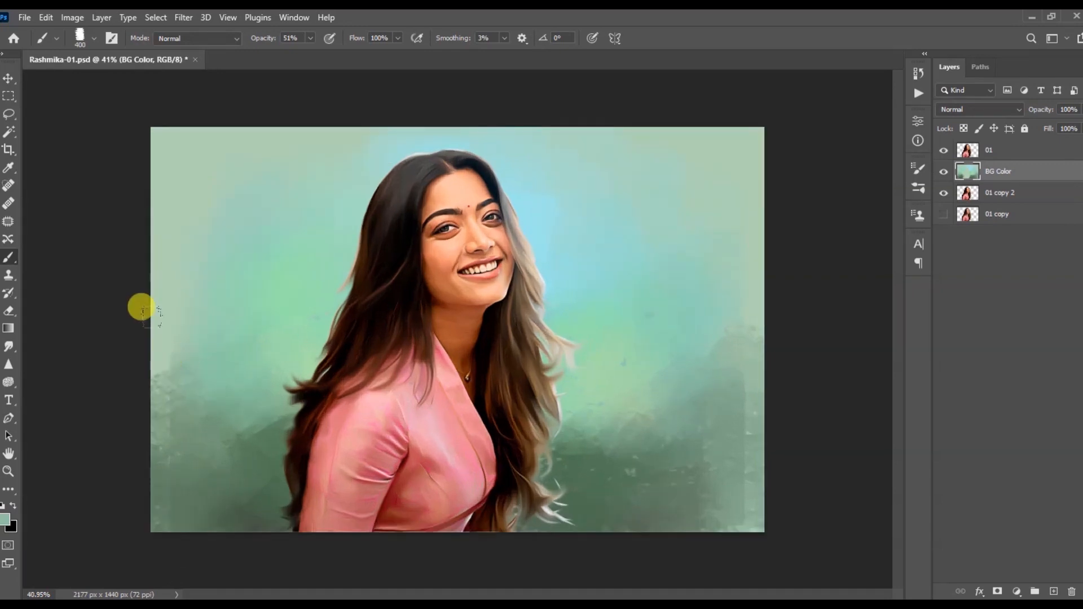
left_click(725, 387, "alt")
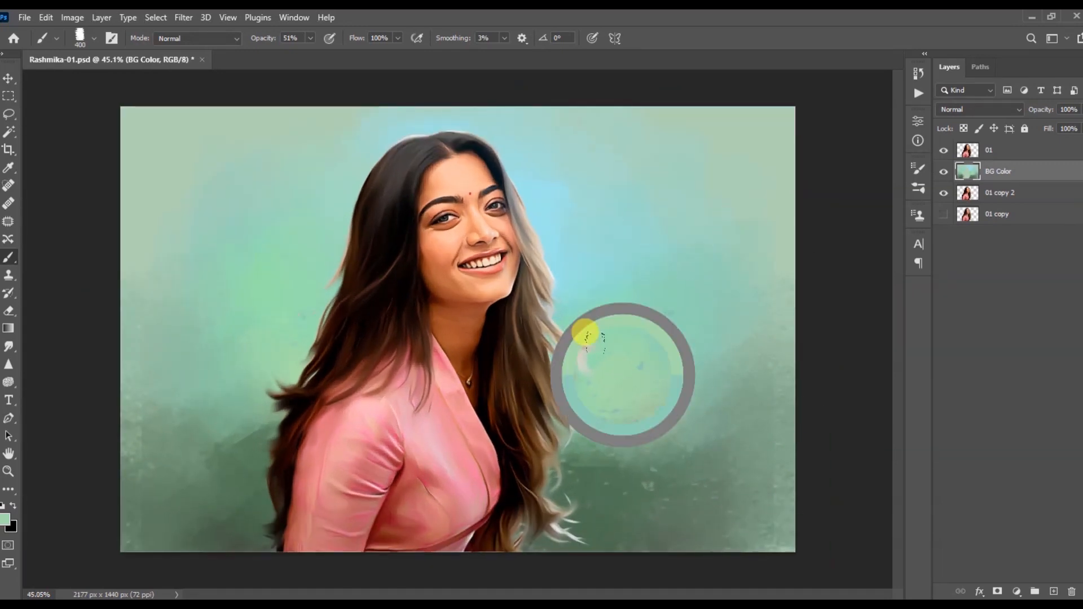
Blend the upper and side background areas with sampled light blue and grey-green tones using the size 400 brush.
scroll(627, 368, "down", 2)
left_click(302, 293, "alt")
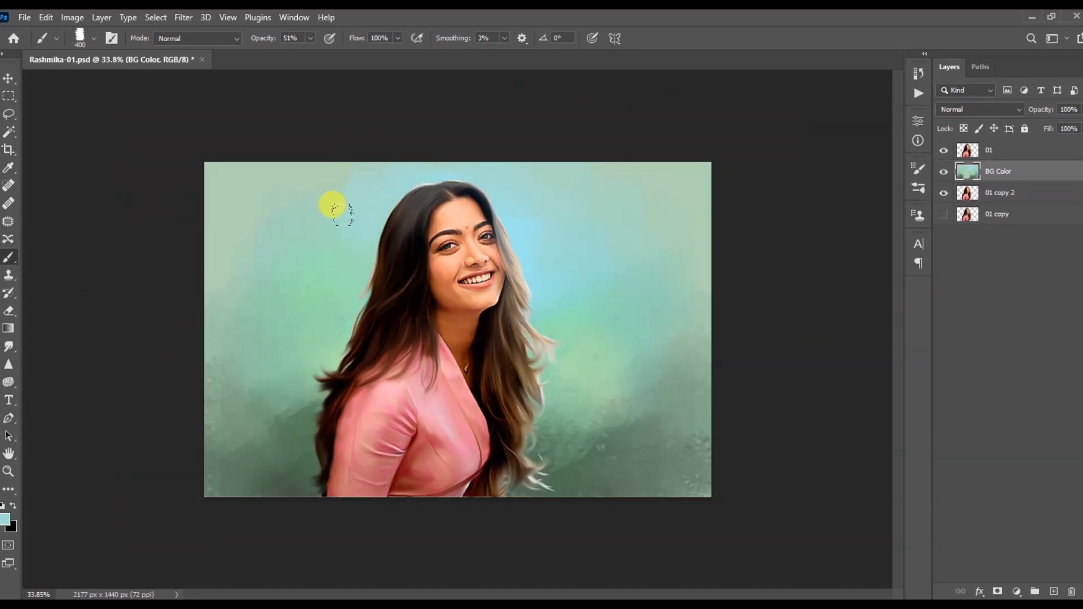
scroll(348, 206, "up", 1)
left_click(212, 276, "alt")
scroll(329, 266, "down", 1)
left_click(670, 417, "alt")
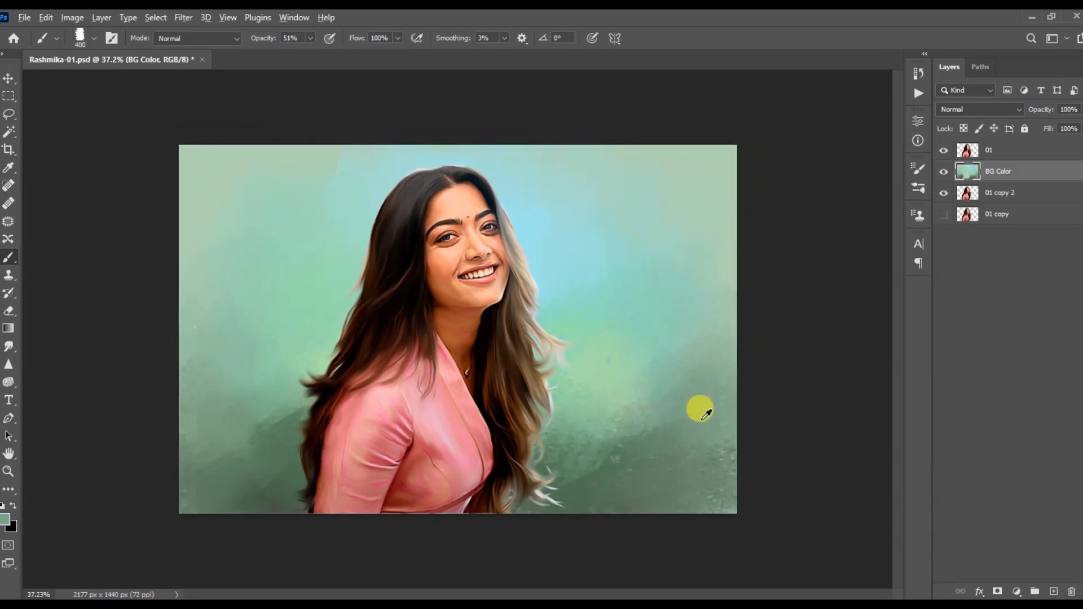
scroll(254, 249, "up", 3)
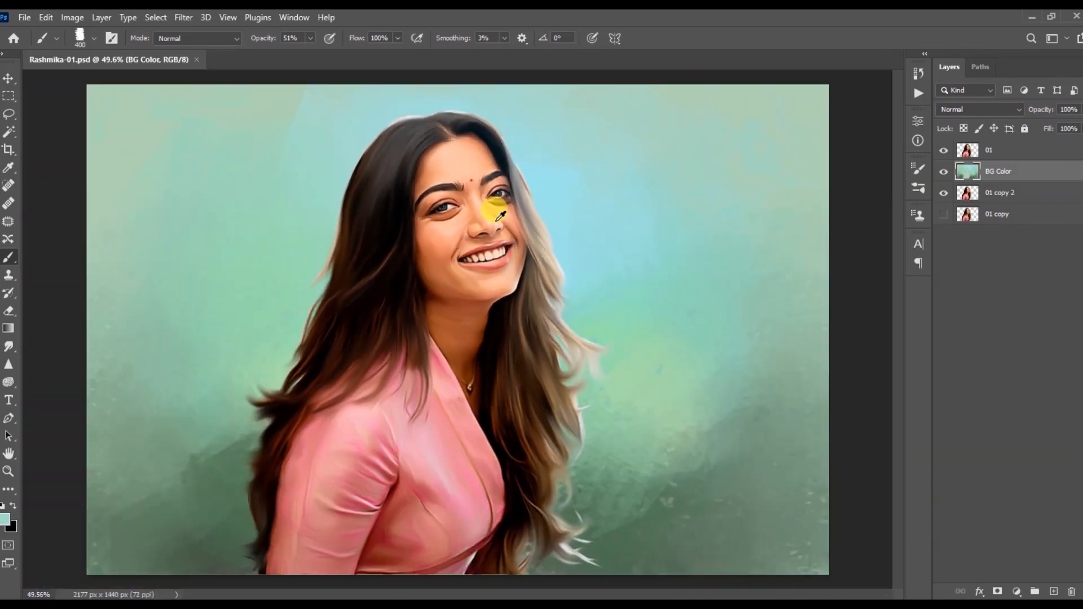
Add a new layer above layer 01 and name it Line.
scroll(491, 212, "down", 2)
left_click(1006, 156)
key("ctrl+shift+alt+n")
double_click(991, 153)
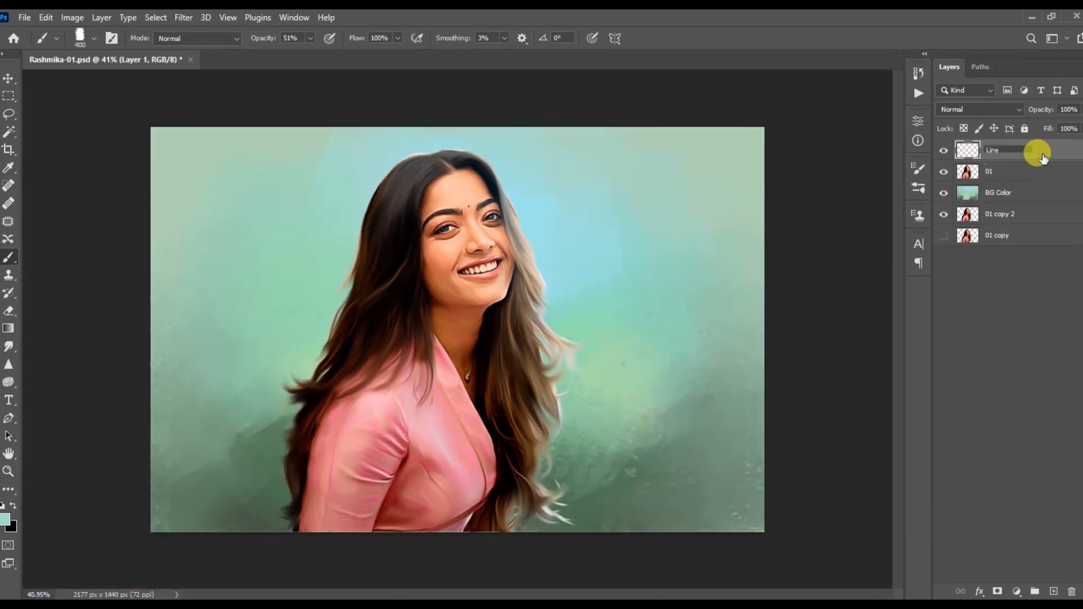
key("Return")
Paint seam and crease lines on the jacket with a soft brush in colours sampled from the fabric.
scroll(517, 366, "up", 3)
left_click(917, 169)
left_click(726, 162)
left_click(889, 163)
scroll(474, 502, "up", 9)
left_click(422, 484, "alt")
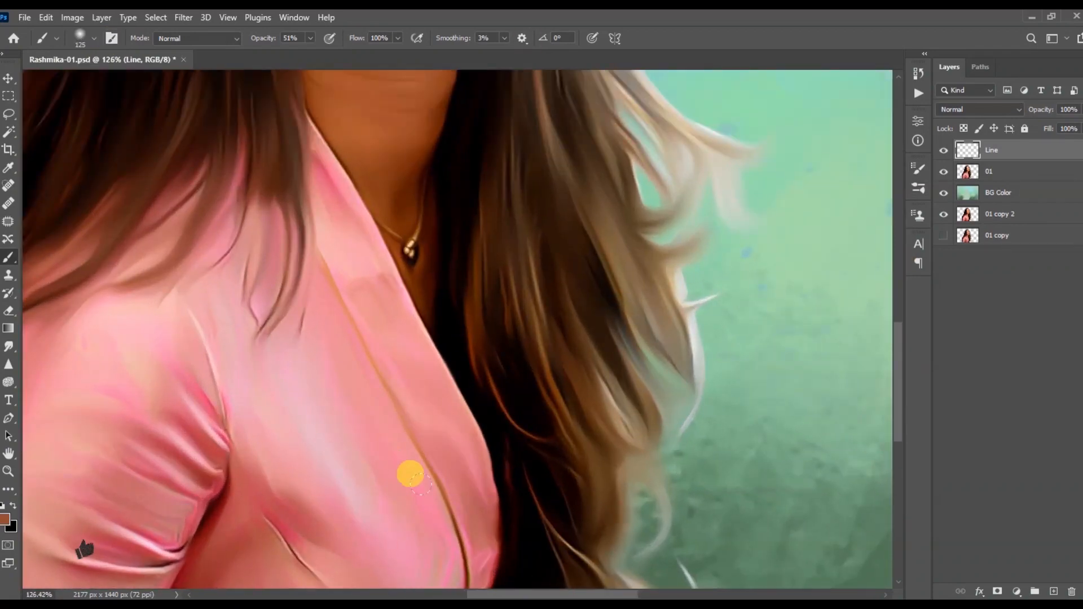
scroll(328, 261, "down", 2)
key("r")
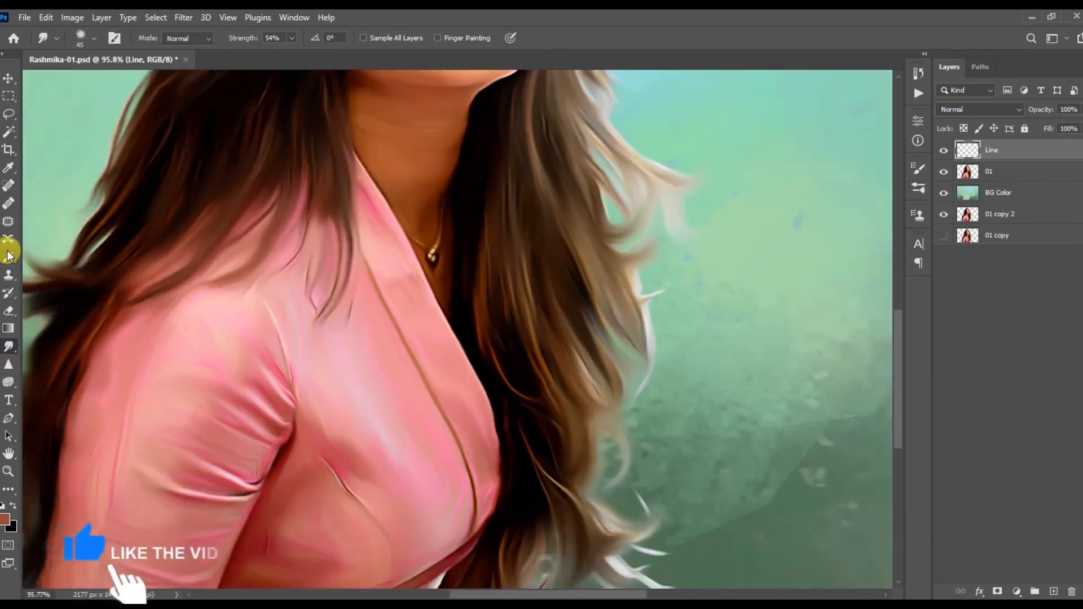
left_click(8, 257)
scroll(296, 354, "up", 6)
left_click(296, 394, "alt")
left_click_drag(296, 398, 261, 300)
Smudge the jacket's folds and lower edge on layer 01 at 54% strength and save the file.
key("r")
left_click(990, 171)
scroll(265, 163, "down", 5)
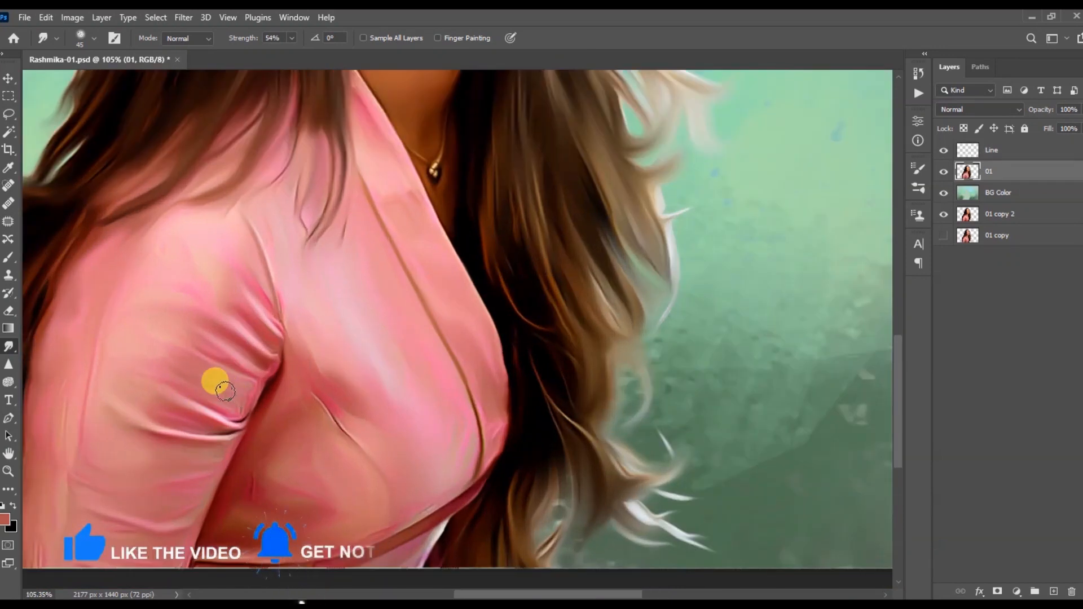
scroll(106, 416, "down", 1)
key("bracketleft")
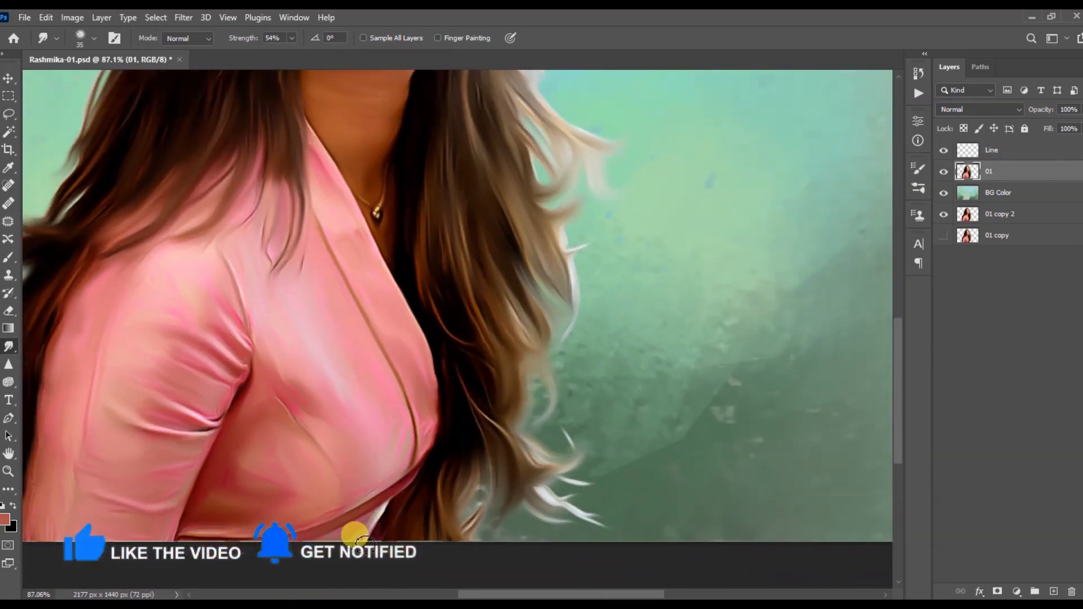
left_click_drag(61, 524, 227, 501)
scroll(463, 511, "down", 7)
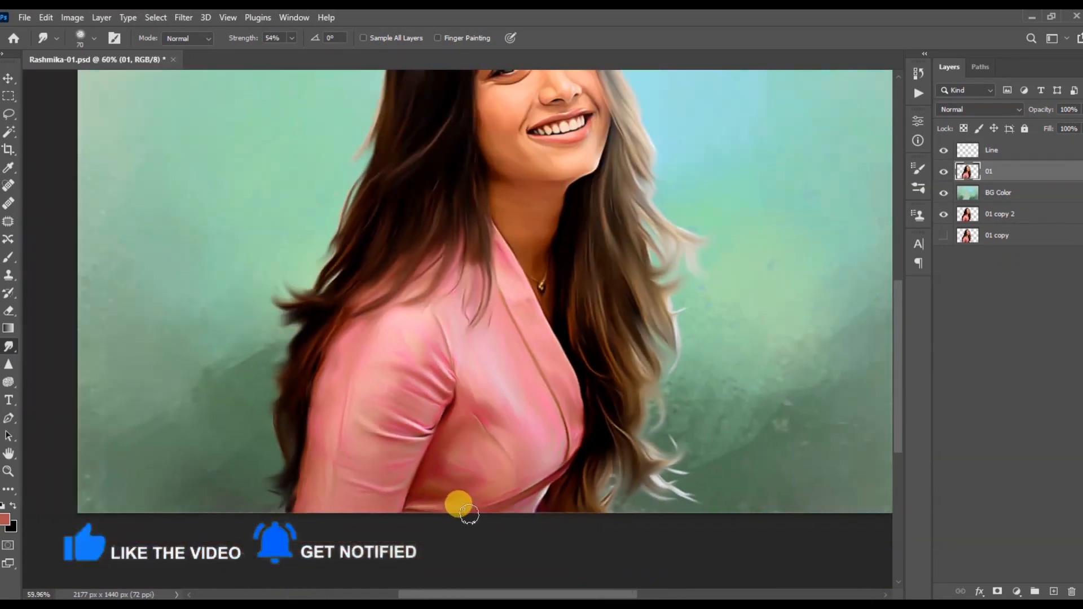
key("ctrl+s")
Add a new layer above Line, name it Hair 01 and save the file.
scroll(497, 239, "up", 5)
left_click(1020, 156)
scroll(526, 221, "down", 2)
left_click(1053, 591)
double_click(995, 150)
type("Hair 01")
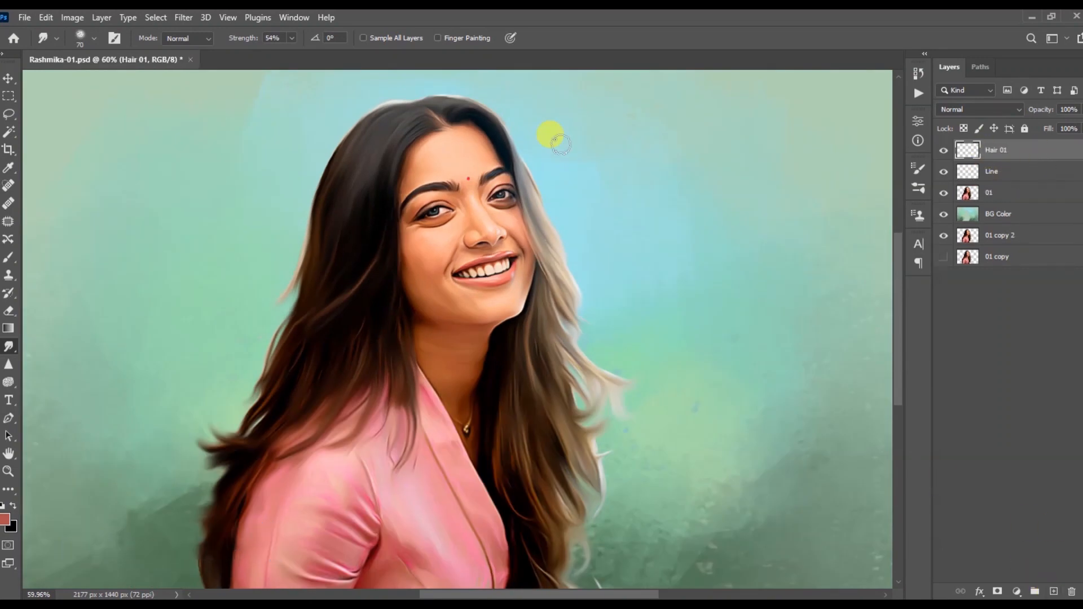
key("ctrl+s")
Choose a Paintable.cc hair brush from the Artisa Ultimate Hair Brushes set for painting strands.
scroll(501, 119, "up", 4)
left_click(918, 168)
left_click(716, 163)
left_click(8, 257)
left_click(112, 39)
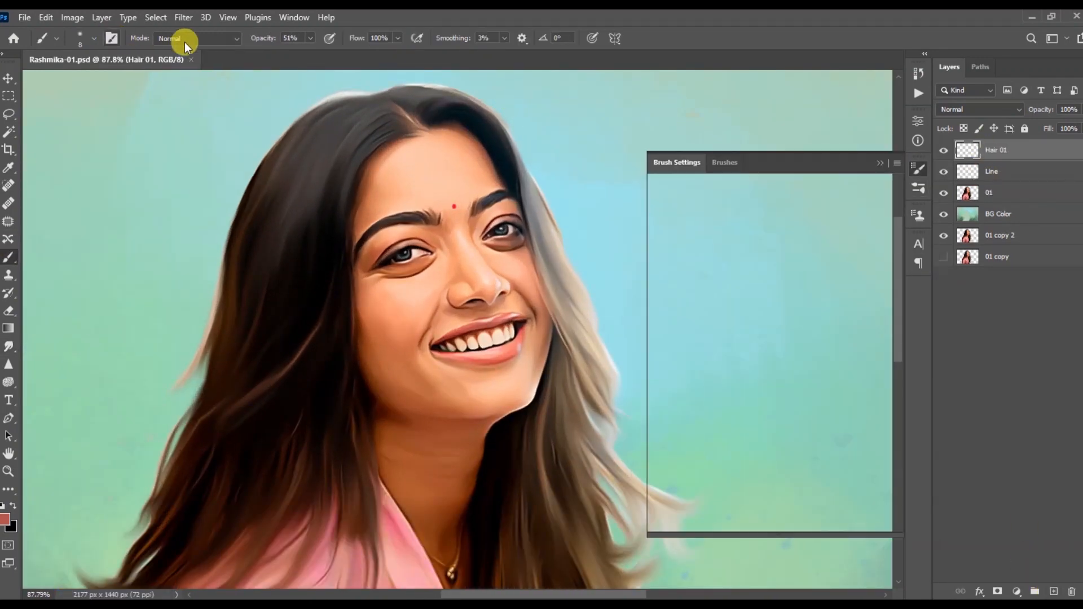
left_click(709, 162)
scroll(827, 314, "down", 1)
scroll(828, 314, "down", 10)
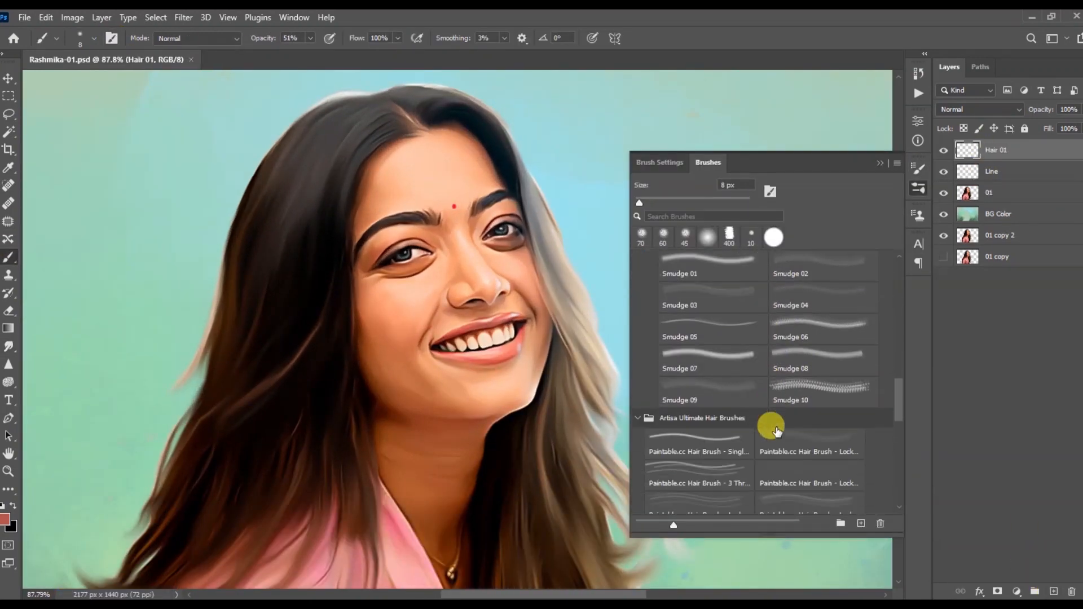
scroll(790, 480, "down", 4)
left_click(794, 482)
left_click(880, 163)
Switch to a different hair brush preset for painting the crown hair.
scroll(316, 125, "up", 4)
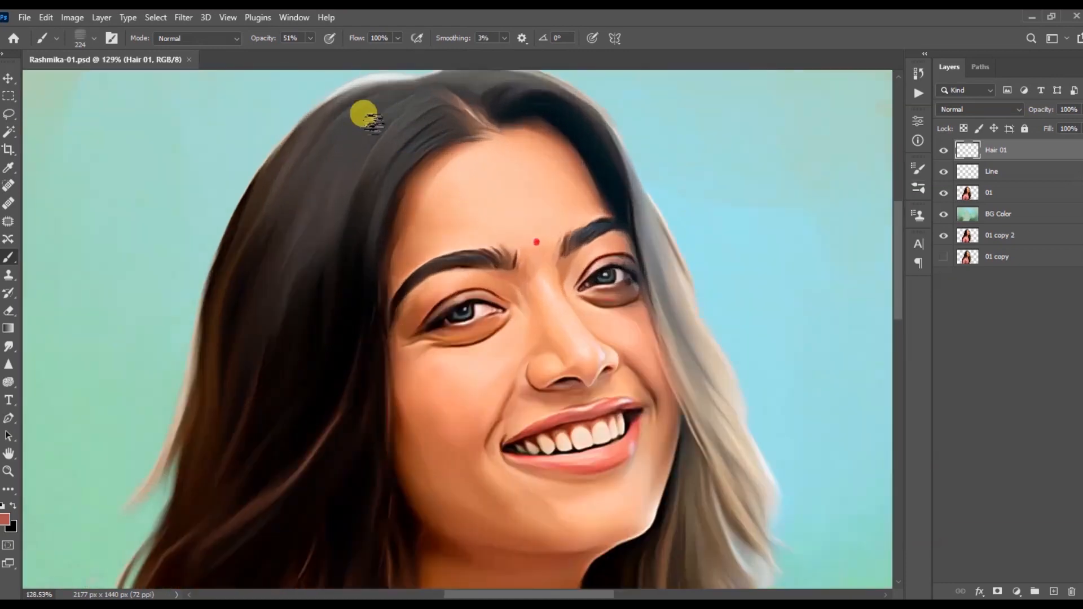
scroll(441, 90, "up", 4)
scroll(439, 91, "down", 1)
left_click(112, 38)
left_click(733, 164)
scroll(797, 327, "up", 1)
left_click(703, 341)
left_click(880, 163)
key("ctrl+z")
mouse_move(420, 127)
left_mouse_down()
mouse_move(318, 237)
mouse_move(338, 237)
left_mouse_up()
key("ctrl+z")
Reduce the hair brush to size 10 and paint light strands over the crown on the image's left side.
key("bracketleft")
key("bracketleft")
key("bracketleft")
key("bracketleft")
key("bracketleft")
key("bracketleft")
key("bracketleft")
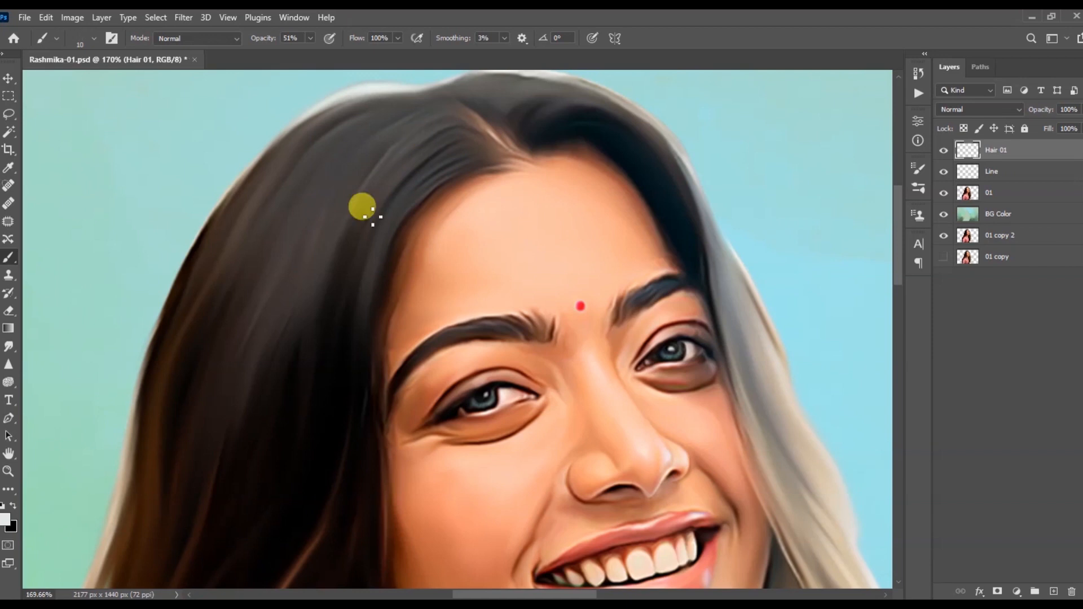
left_click_drag(384, 120, 350, 230)
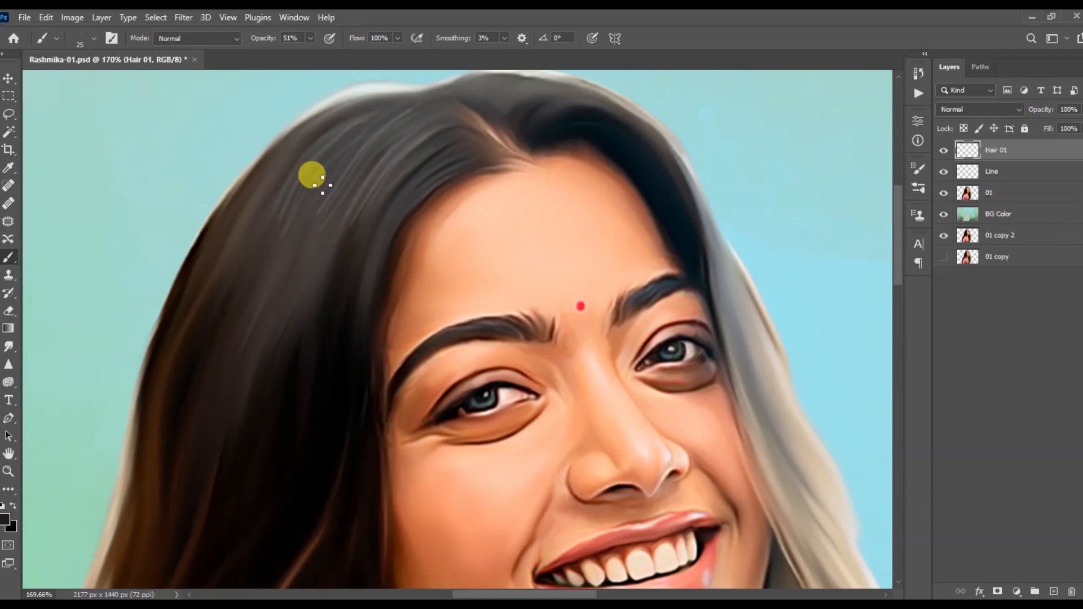
Set the brush opacity to 75% and paint fine dark strands along the hair's outer edge on the image's left.
left_click_drag(314, 53, 328, 53)
key("bracketleft")
key("bracketleft")
left_click_drag(264, 145, 221, 202)
left_click_drag(286, 130, 217, 210)
left_click_drag(131, 453, 237, 206)
left_click_drag(225, 243, 170, 395)
left_click_drag(223, 268, 138, 409)
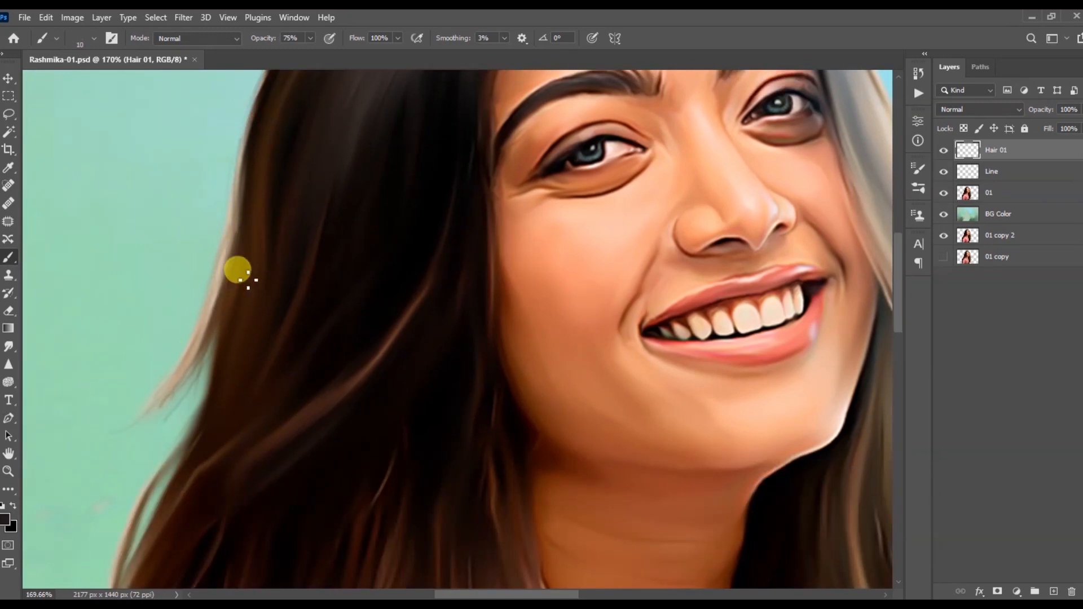
Enlarge the hair brush and add strands to the lower hair tips on the image's left side.
key("ctrl+minus")
key("bracketright")
key("bracketright")
key("bracketright")
left_click_drag(246, 502, 306, 407)
left_click_drag(241, 411, 277, 438)
Paint strands in a sampled brown through the dark hair beside the face on the image's left.
left_click_drag(504, 153, 360, 390)
left_click(359, 391, "alt")
left_click_drag(377, 277, 364, 389)
left_click_drag(341, 447, 330, 354)
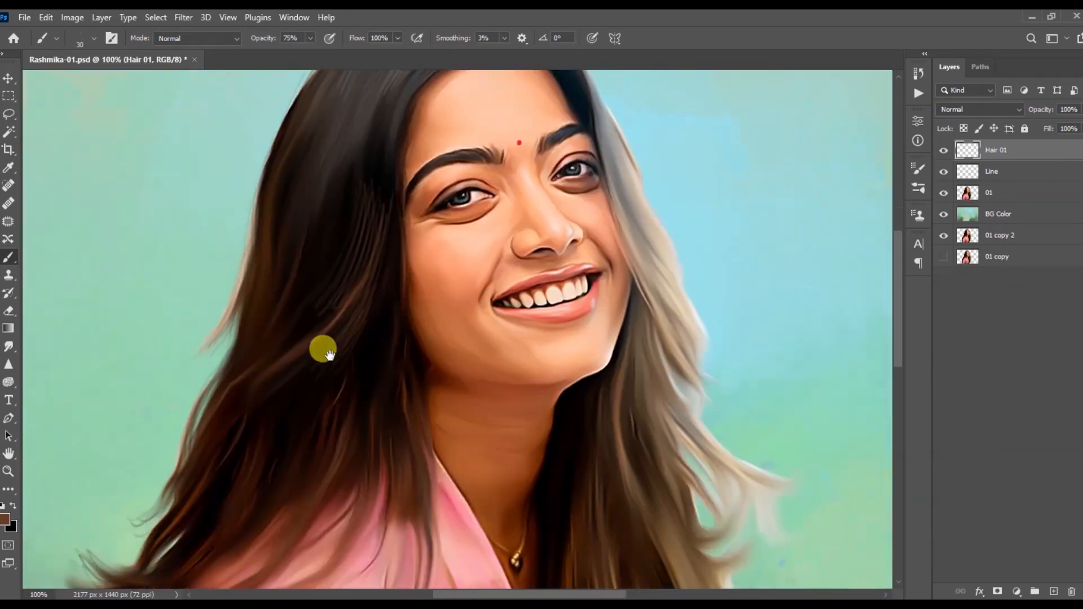
left_click_drag(368, 242, 351, 304)
left_click_drag(387, 159, 368, 316)
Paint fine strands over the crown on both sides of the parting with a size 15 hair brush and sampled colour.
key("ctrl+plus")
left_click_drag(343, 181, 392, 313)
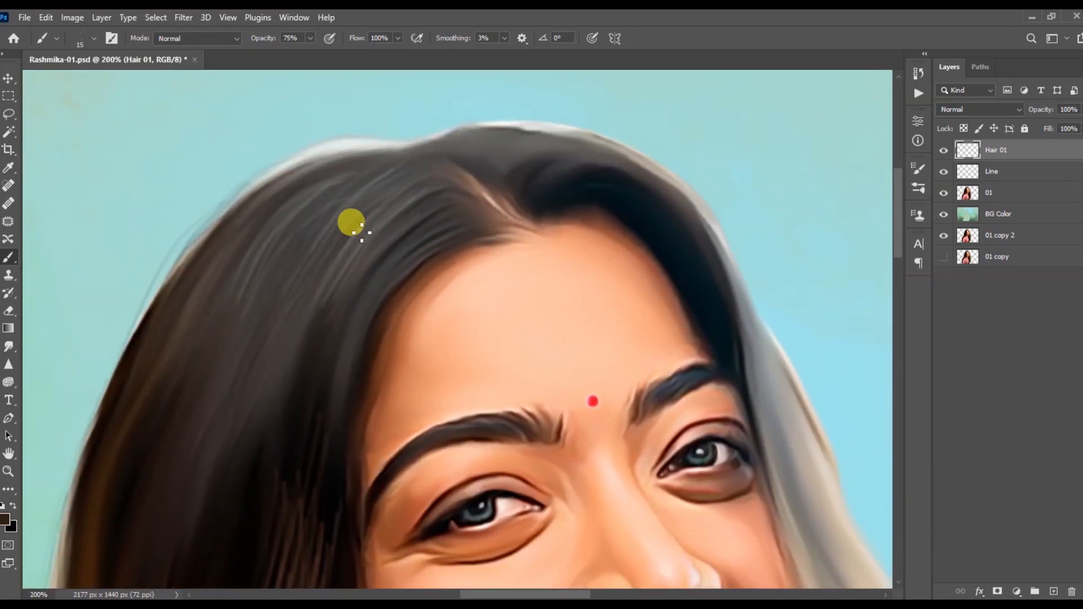
left_click(359, 150, "alt")
left_click_drag(397, 170, 294, 290)
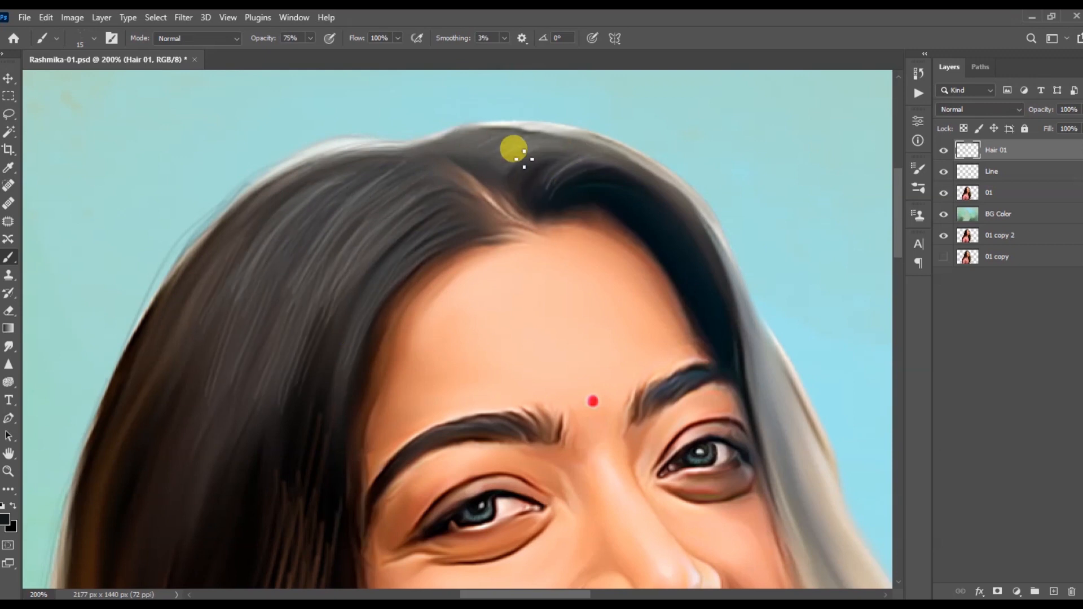
left_click_drag(646, 180, 546, 153)
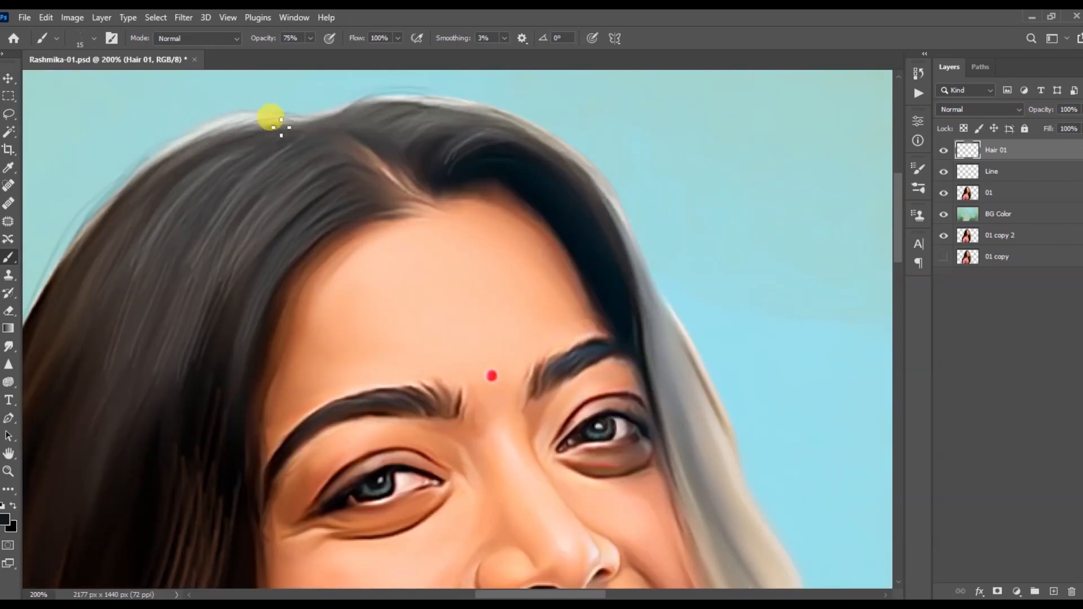
Paint strands in sampled tones down the hair framing the face on the image's right side.
mouse_move(601, 218)
left_mouse_down()
mouse_move(522, 153)
mouse_move(600, 336)
left_mouse_up()
left_click(519, 181, "alt")
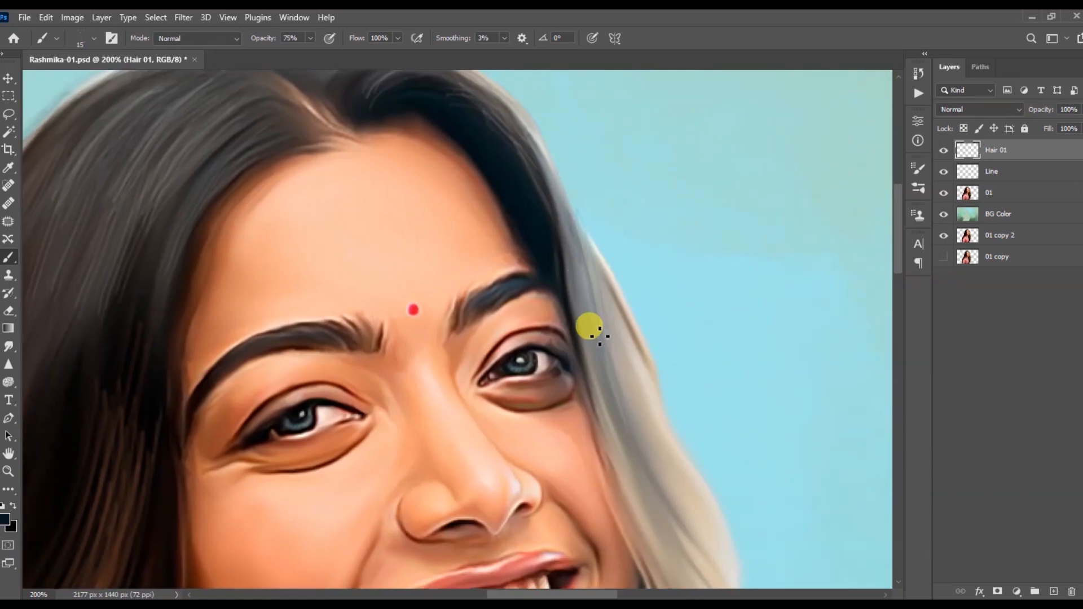
left_click_drag(668, 475, 595, 328)
key("ctrl+minus")
left_click_drag(528, 443, 513, 344)
Add brown and near-black strands to the long lower hair and curls on the image's right side.
left_click_drag(467, 568, 505, 471)
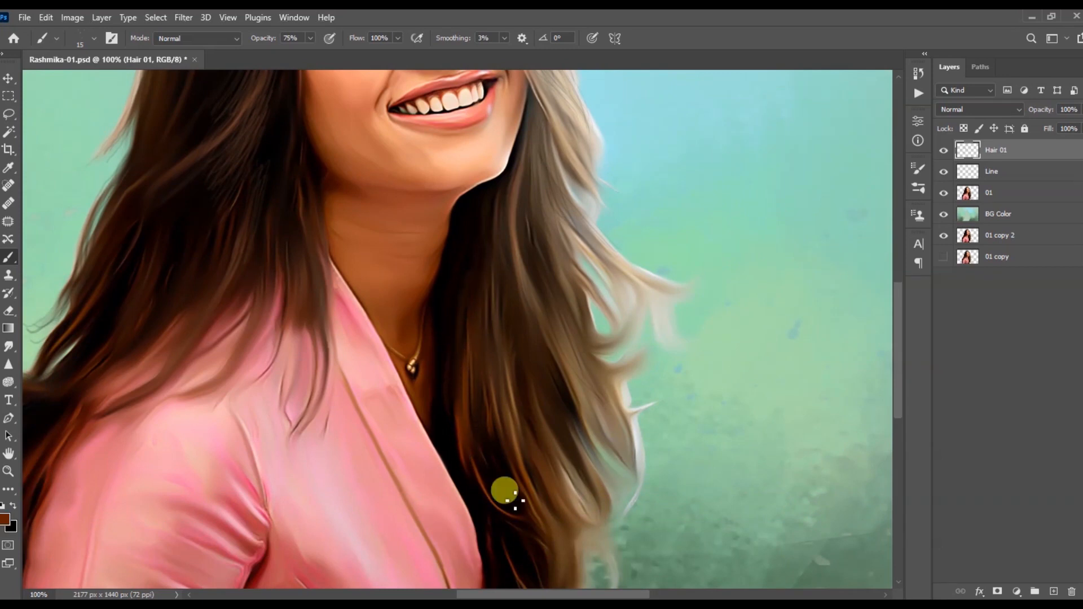
left_click_drag(544, 581, 506, 427)
left_click_drag(590, 549, 614, 475)
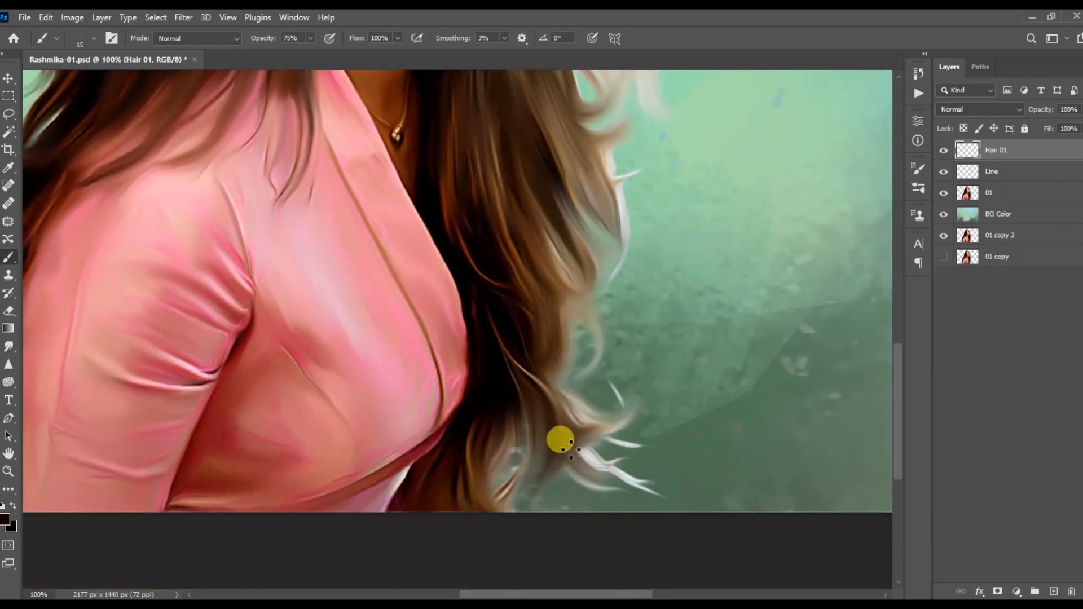
left_click_drag(518, 156, 556, 476)
left_click_drag(531, 265, 527, 483)
Draw thin flyaway hairs along the crown and parting with a size 1 brush at 52% opacity.
left_click(111, 38)
left_click(708, 162)
left_click_drag(903, 374, 911, 271)
left_click(771, 316)
left_click(715, 317)
left_click(879, 163)
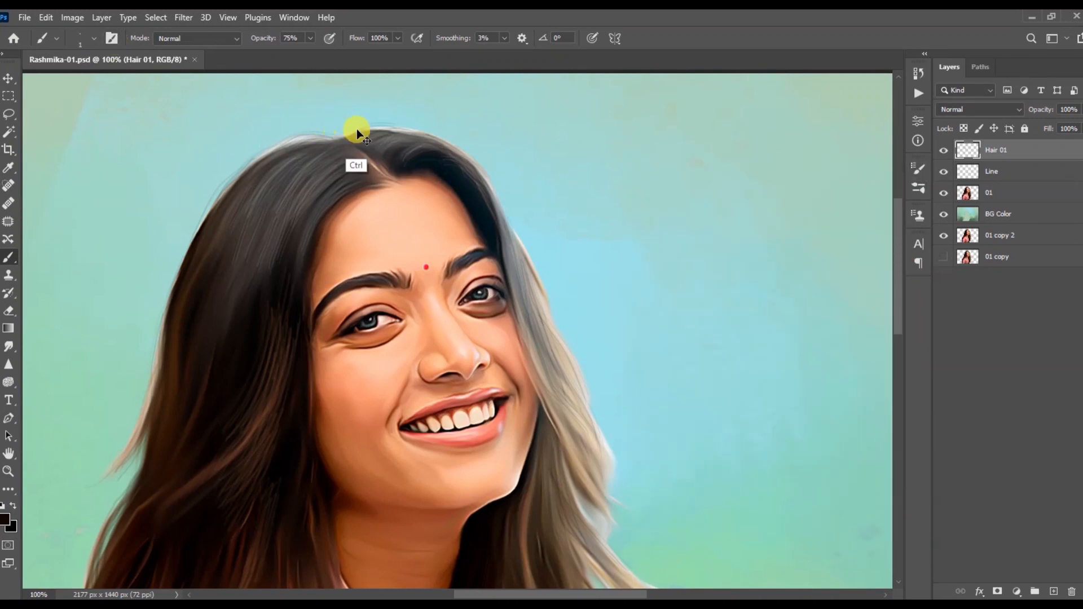
scroll(354, 135, "up", 1)
left_click_drag(297, 58, 297, 53)
left_click_drag(359, 165, 470, 154)
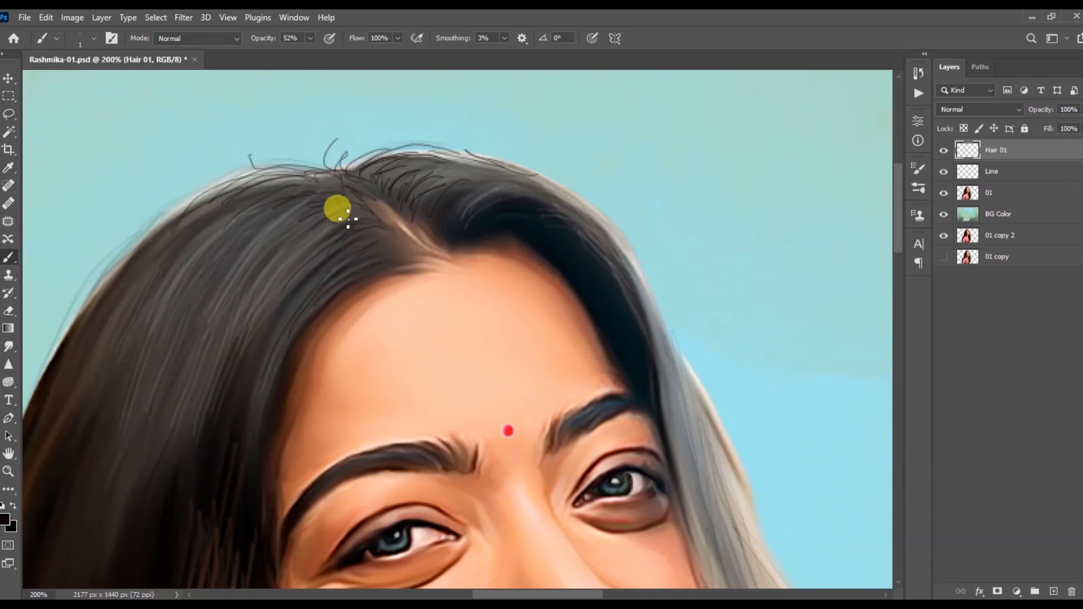
Draw thin dark strands at 40% opacity over the light hair beside the cheek on the image's right.
scroll(334, 221, "down", 1)
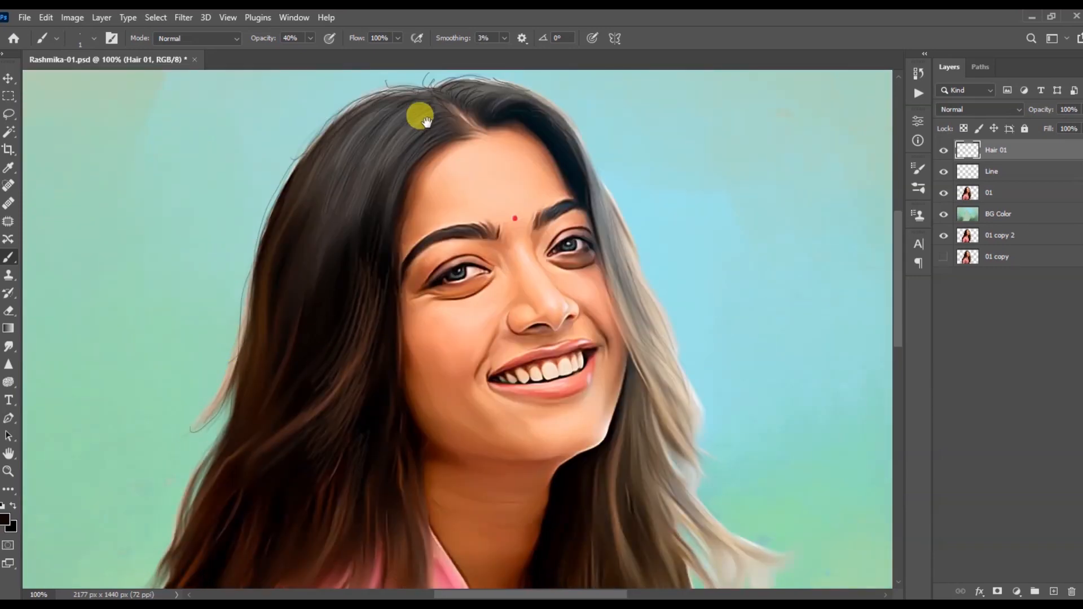
left_click_drag(544, 152, 481, 153)
scroll(615, 321, "up", 1)
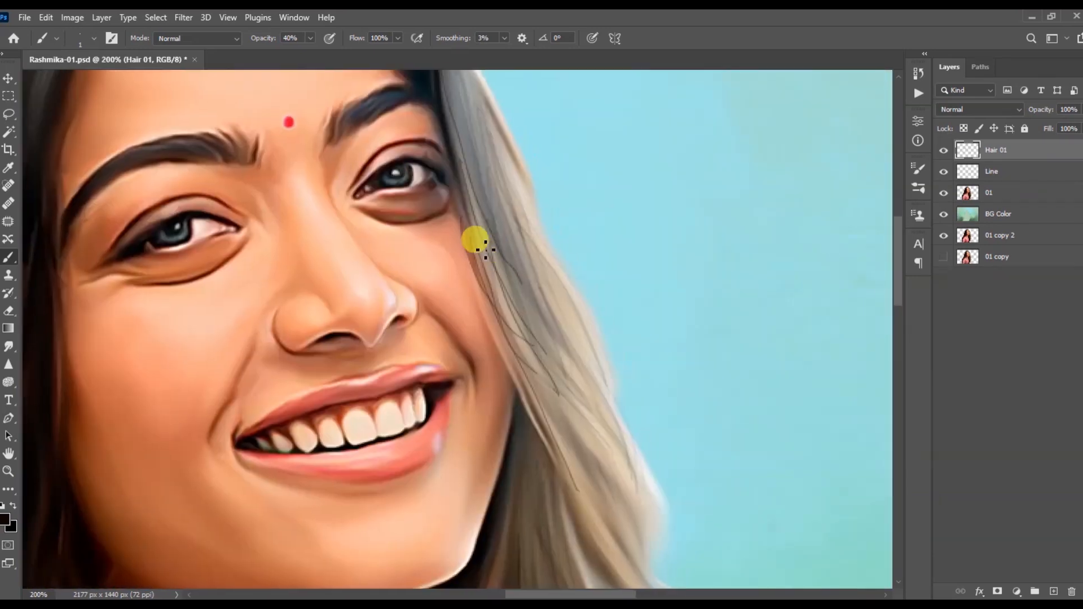
scroll(496, 242, "down", 1)
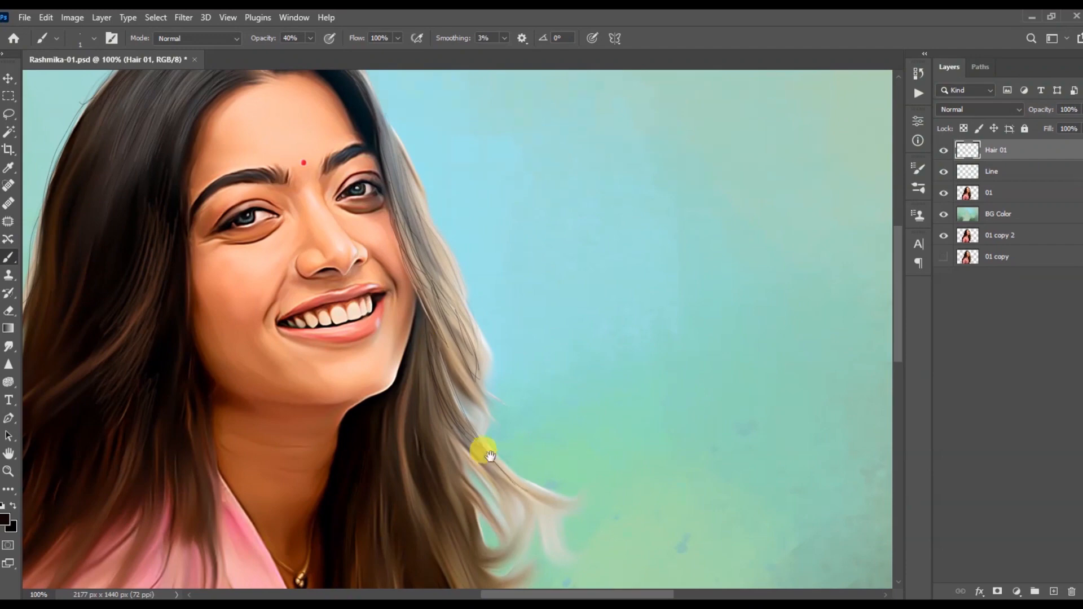
Paint thin dark strands over the lower hair and curled outer tips on the image's right side.
left_click_drag(489, 456, 423, 363)
left_click_drag(378, 330, 333, 228)
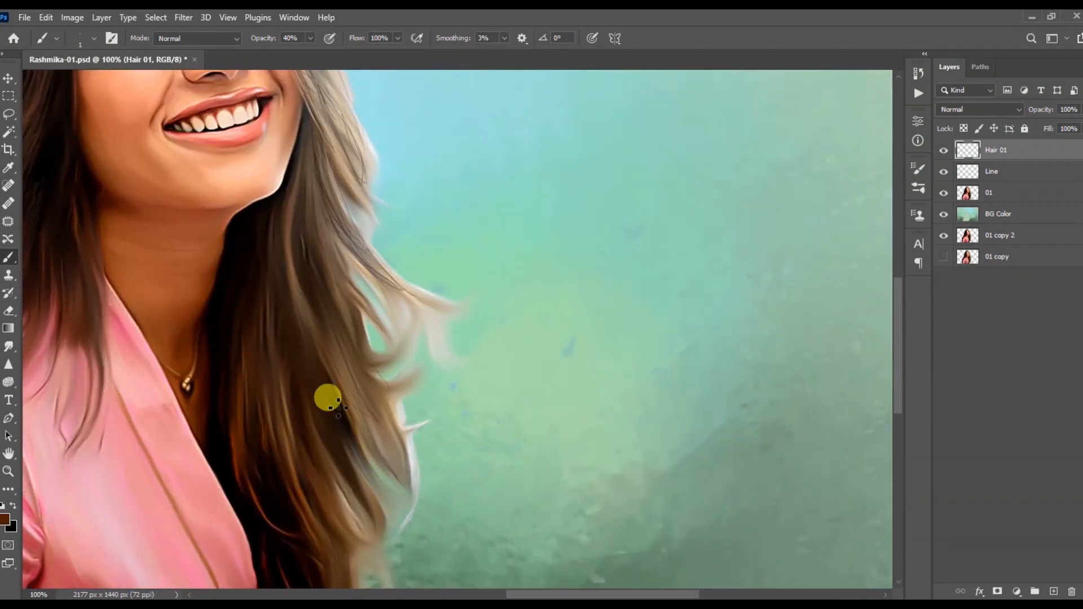
scroll(403, 445, "down", 2)
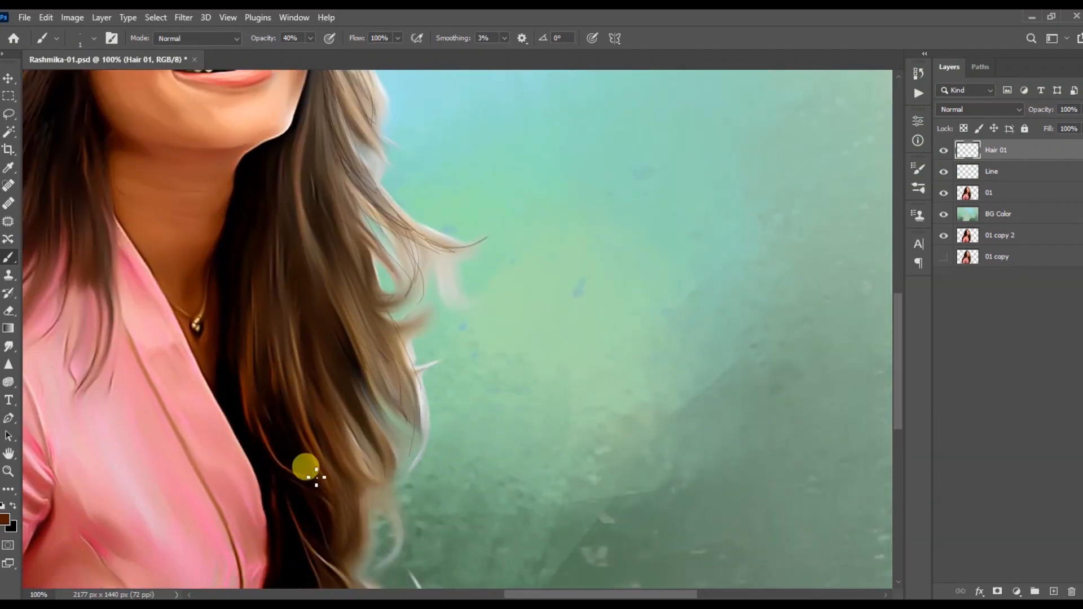
scroll(394, 423, "up", 10)
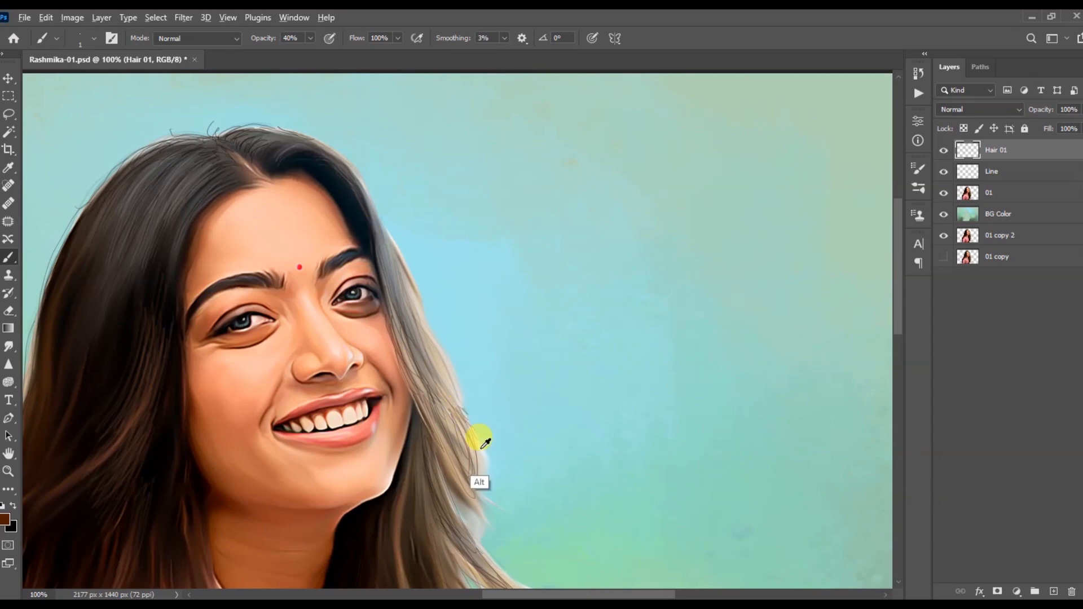
Draw fine white flyaway hairs at 100% opacity along the hair's outer edge beside the face on the image's right.
left_click_drag(347, 55, 351, 54)
key("ctrl+plus")
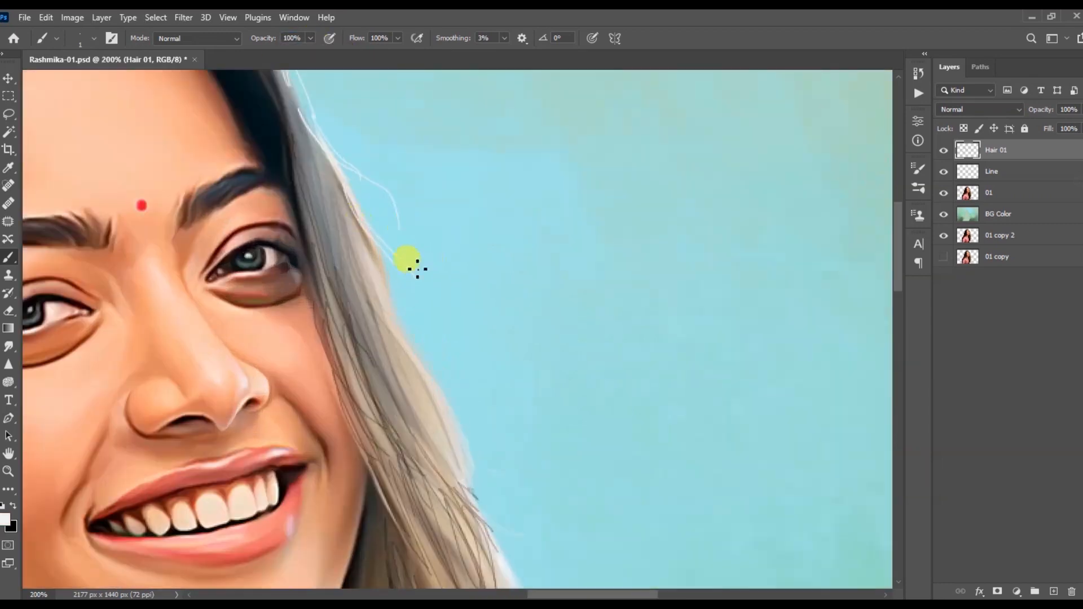
scroll(469, 507, "down", 9)
scroll(470, 507, "right", 3)
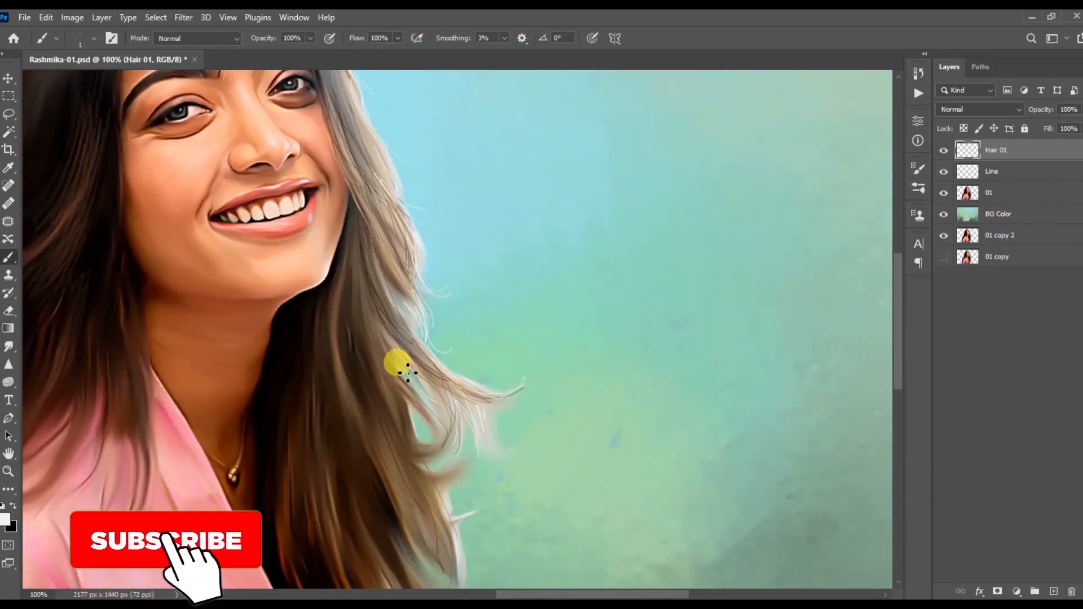
Extend the fine white strands through the long lower hair and curled ends on the image's right side.
mouse_move(408, 373)
left_mouse_down()
mouse_move(467, 463)
mouse_move(418, 297)
left_mouse_up()
left_click_drag(433, 389, 443, 472)
left_click_drag(477, 261, 518, 221)
left_click_drag(395, 417, 411, 507)
left_click_drag(406, 378, 410, 253)
left_click_drag(396, 393, 383, 478)
left_click_drag(400, 402, 408, 455)
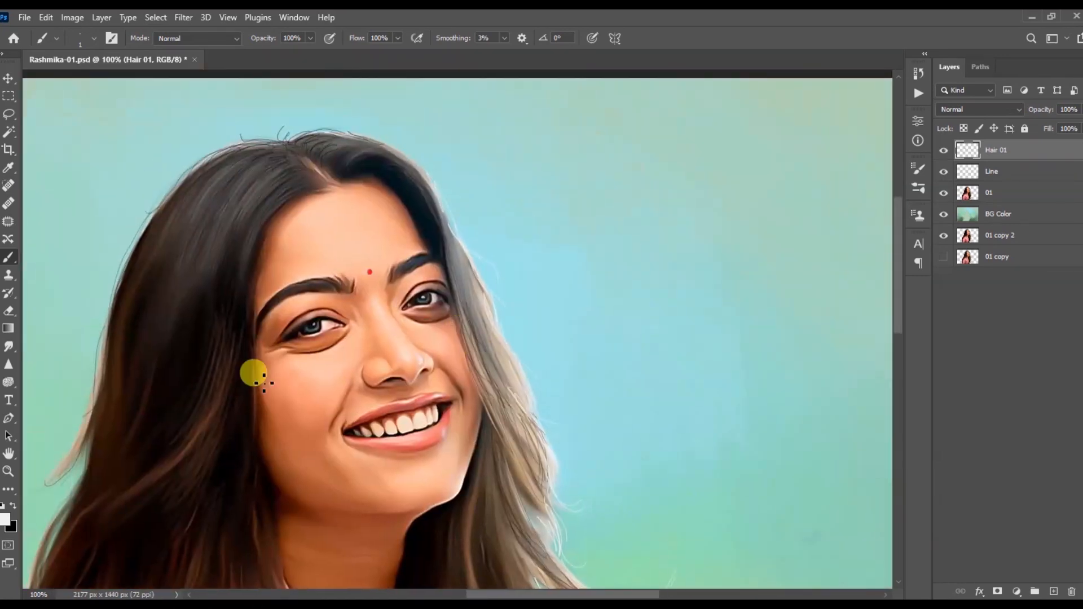
Paint thin strands in sampled brown and grey tones through the dark hair on the image's left side.
left_click_drag(182, 367, 127, 462)
mouse_move(135, 468)
left_mouse_down()
mouse_move(160, 346)
mouse_move(208, 407)
left_mouse_up()
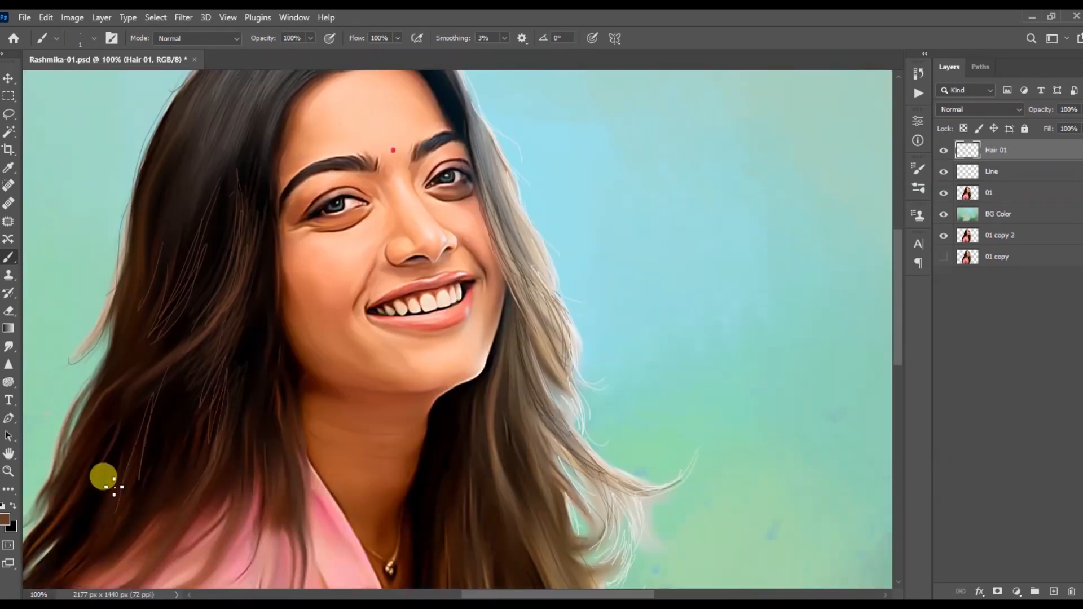
left_click_drag(186, 271, 190, 428)
key("ctrl+plus")
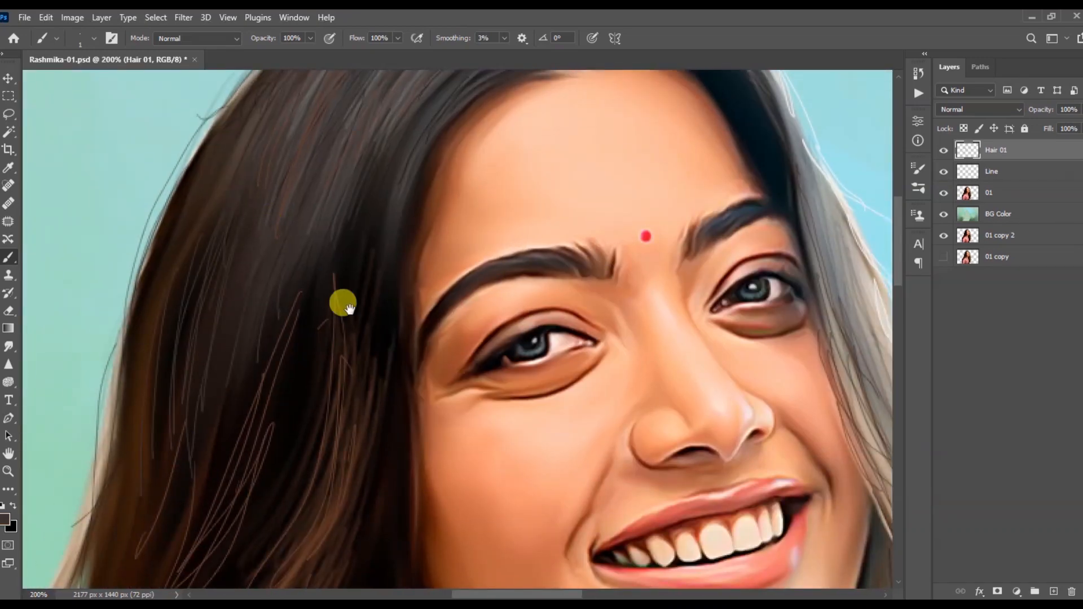
Draw short individual hairs in brown and blue-grey tones through both eyebrows.
key("ctrl+plus")
key("ctrl+plus")
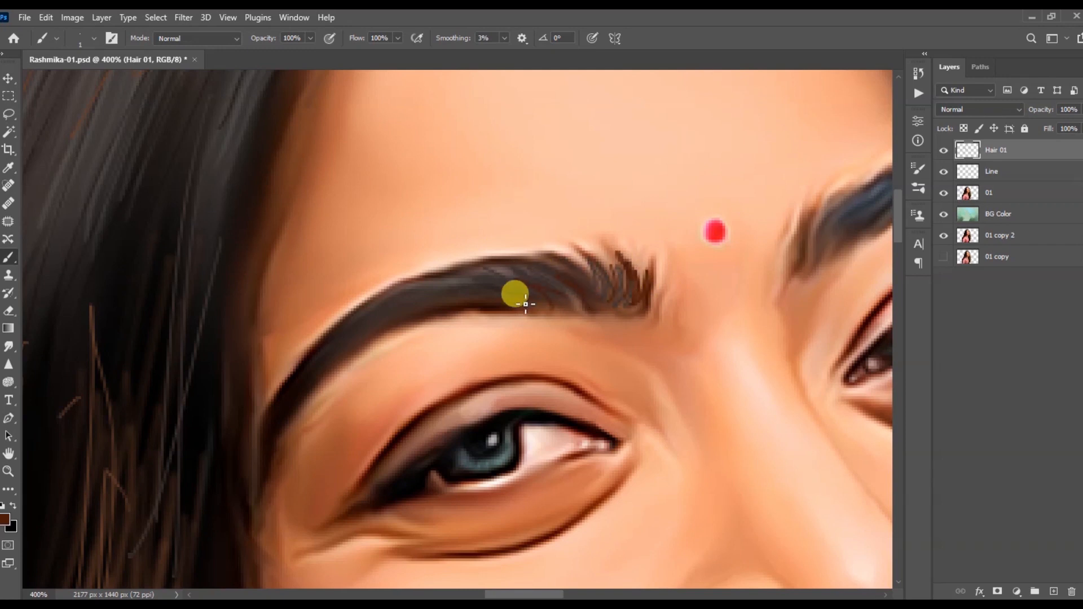
left_click_drag(610, 215, 482, 266)
left_click_drag(482, 267, 412, 295)
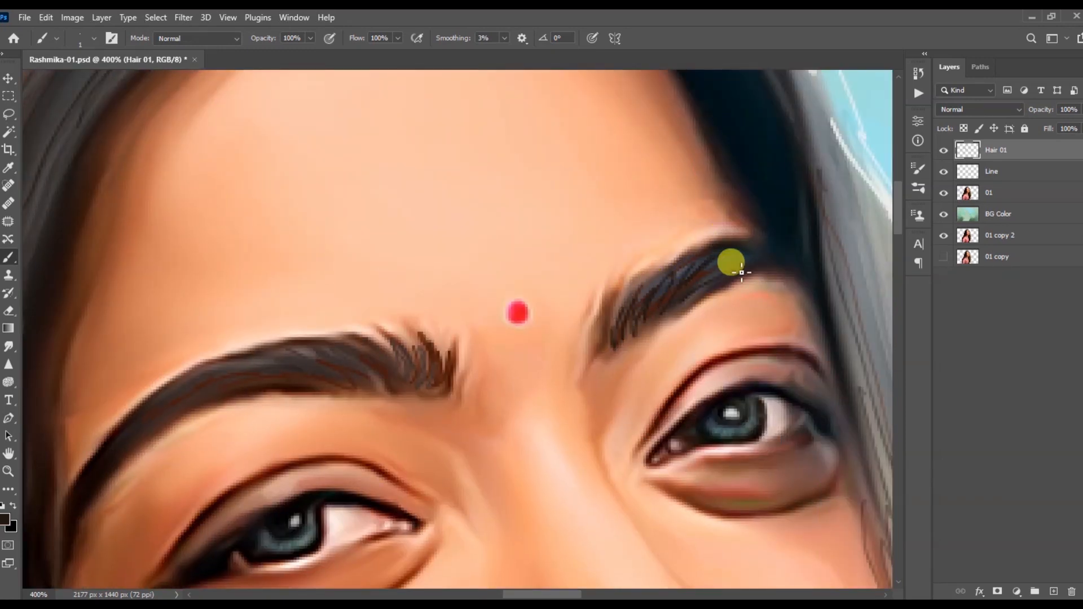
left_click_drag(435, 367, 249, 372)
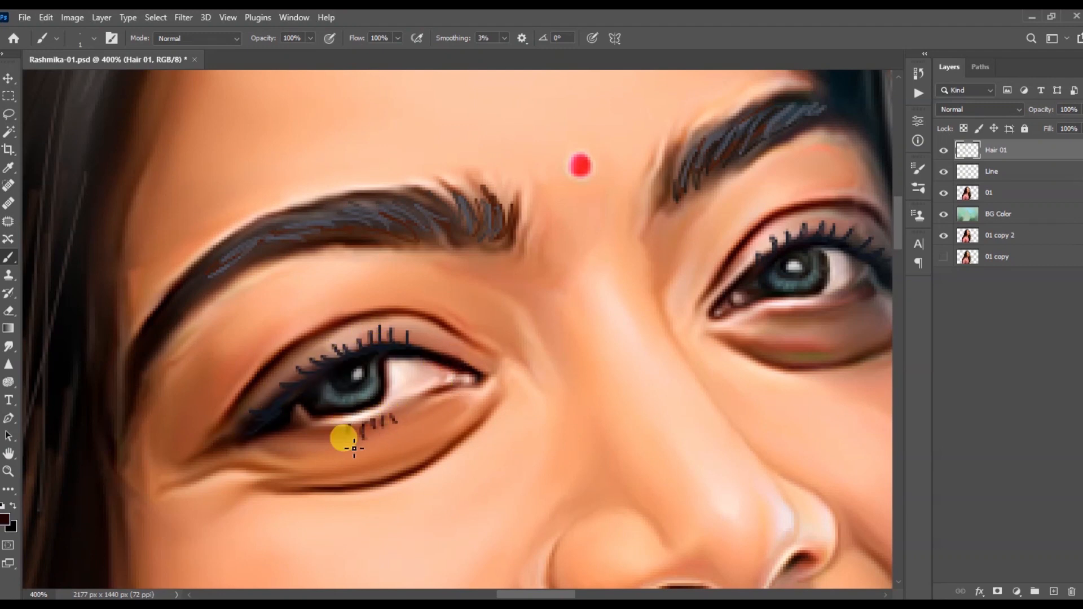
Draw short dark lashes below both eyes and save the document.
left_click_drag(402, 405, 409, 410)
left_click_drag(415, 401, 427, 404)
left_click_drag(677, 282, 501, 329)
left_click_drag(634, 353, 629, 369)
left_click_drag(647, 350, 648, 367)
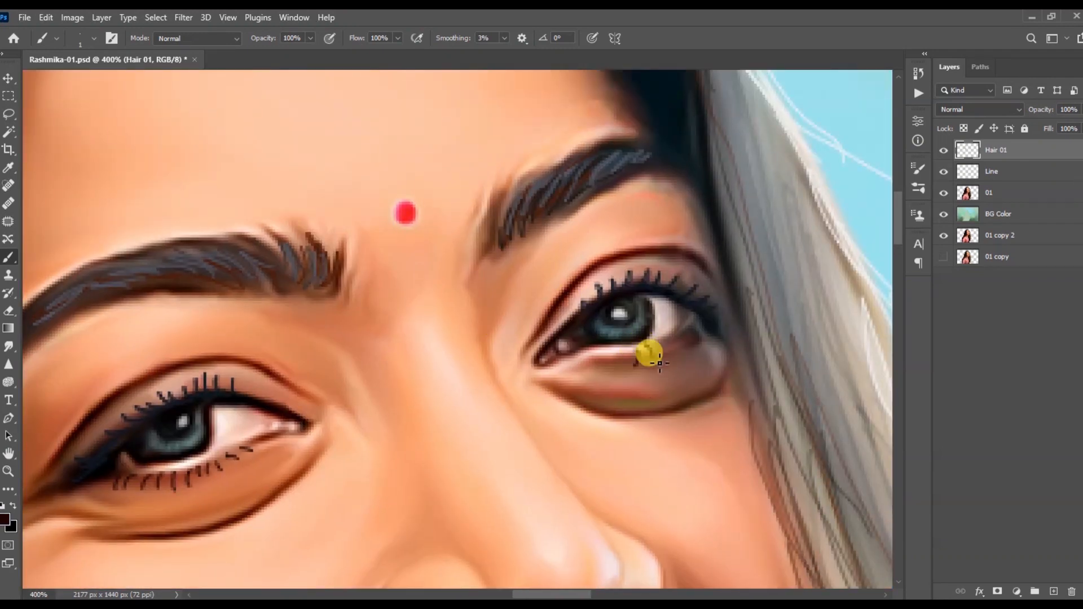
key("ctrl+minus")
key("ctrl+minus")
key("ctrl+minus")
key("ctrl+minus")
key("ctrl+s")
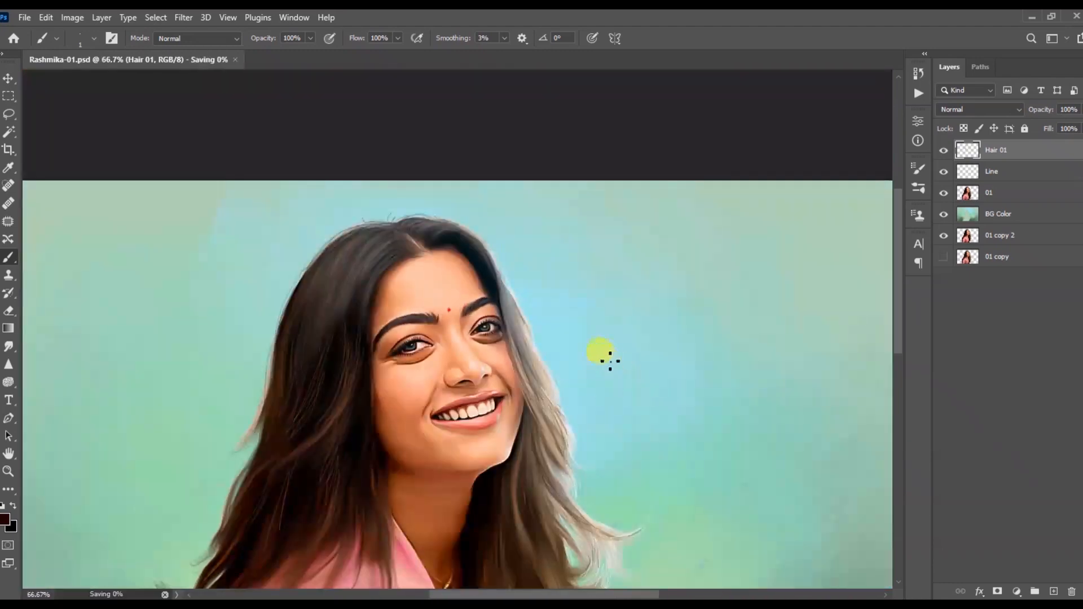
Paint thin light green flyaway hairs along the outer edge of the lower hair on the image's left.
key("ctrl+minus")
key("ctrl+plus")
left_click_drag(236, 342, 353, 247)
left_click_drag(294, 305, 337, 306)
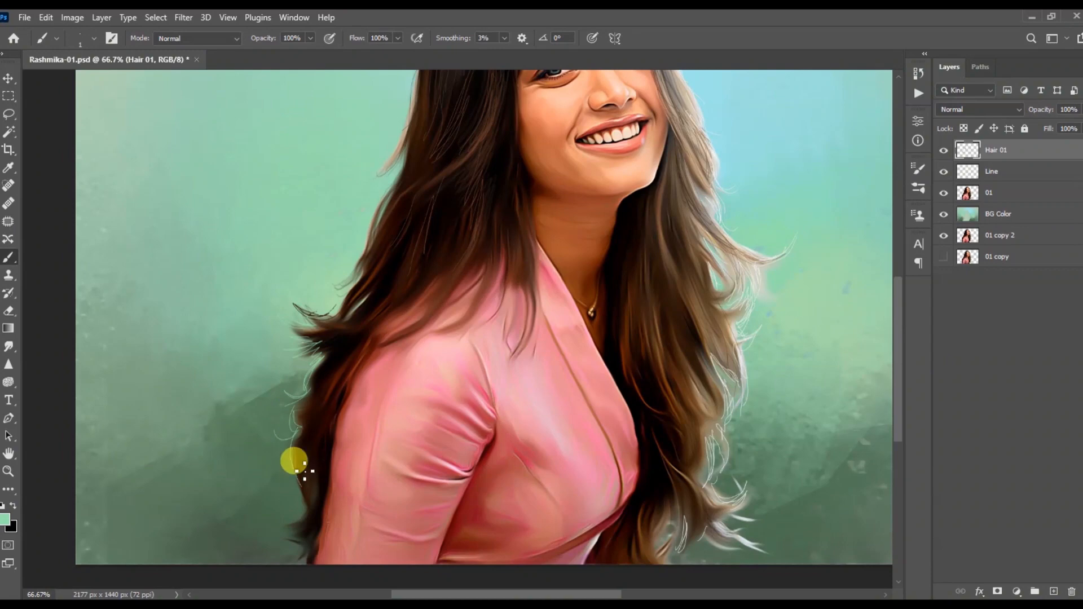
left_click_drag(396, 191, 374, 326)
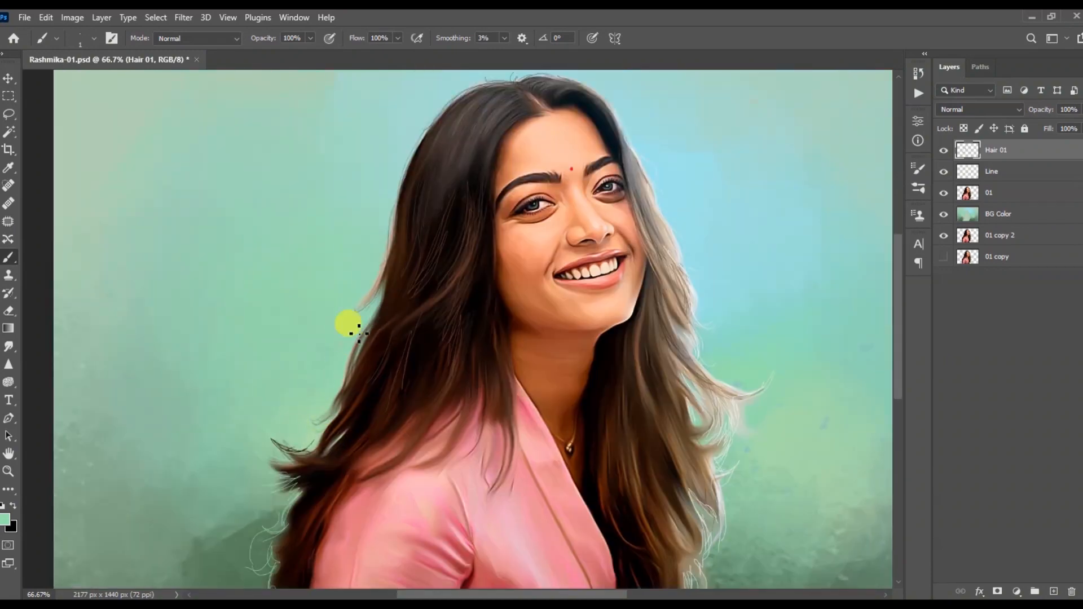
Paint thin pale blue flyaway hairs along the crown and down the outer hair edge on the image's left.
key("ctrl+plus")
left_click_drag(402, 96, 390, 255)
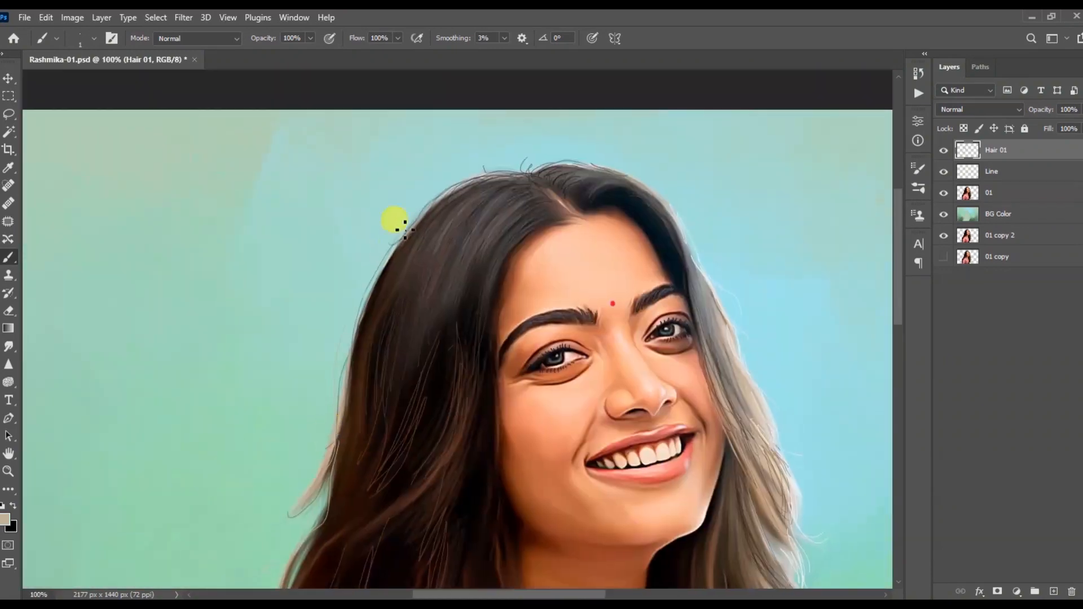
left_click(765, 316, "alt")
left_click(5, 518)
key("Return")
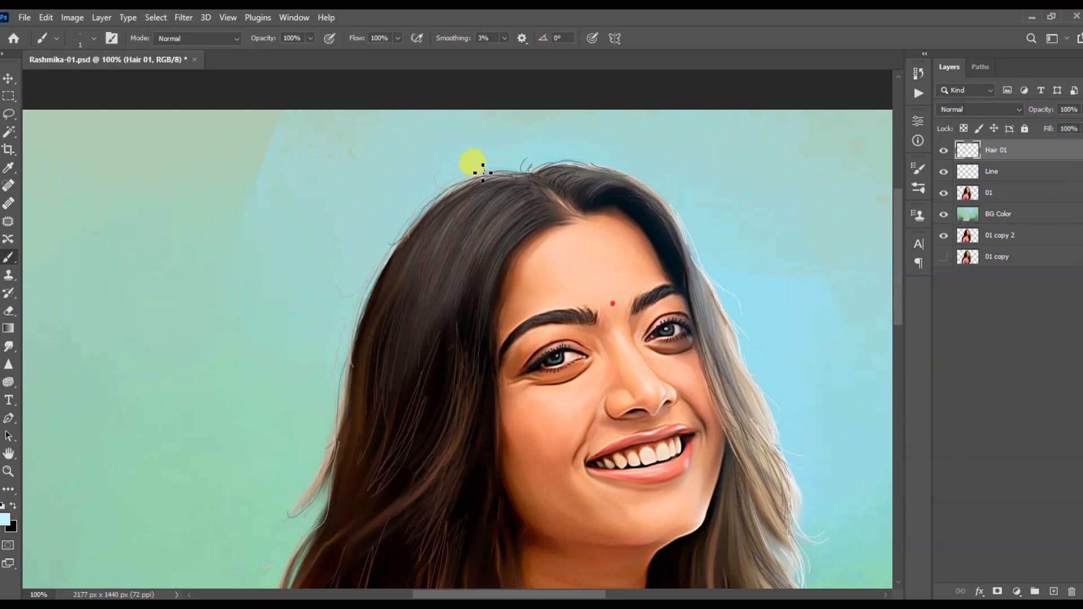
left_click_drag(326, 503, 337, 344)
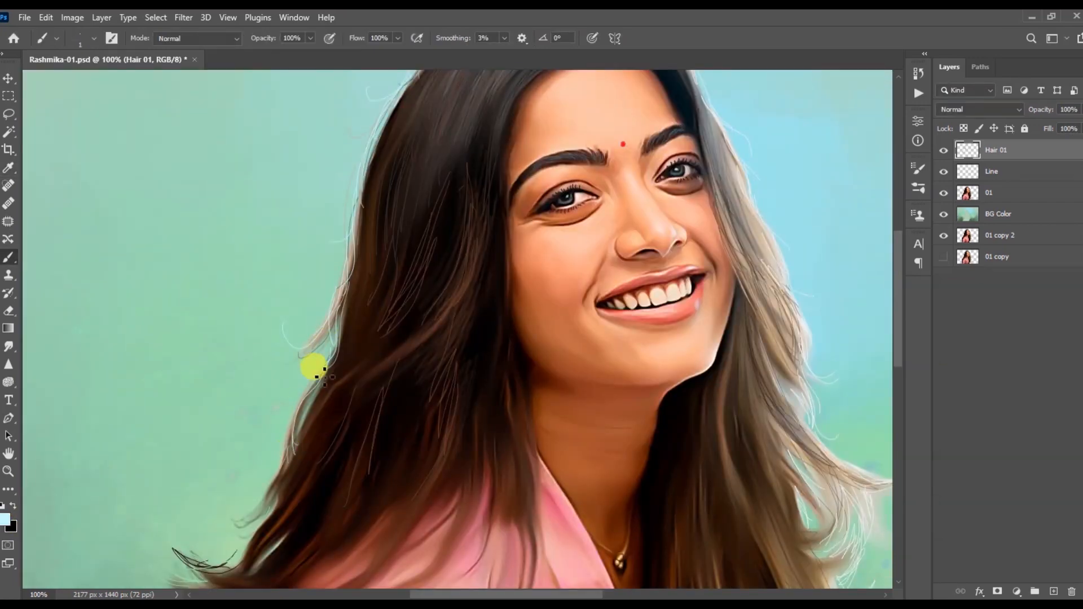
left_click_drag(259, 460, 285, 412)
left_click_drag(218, 496, 480, 321)
key("ctrl+minus")
key("ctrl+minus")
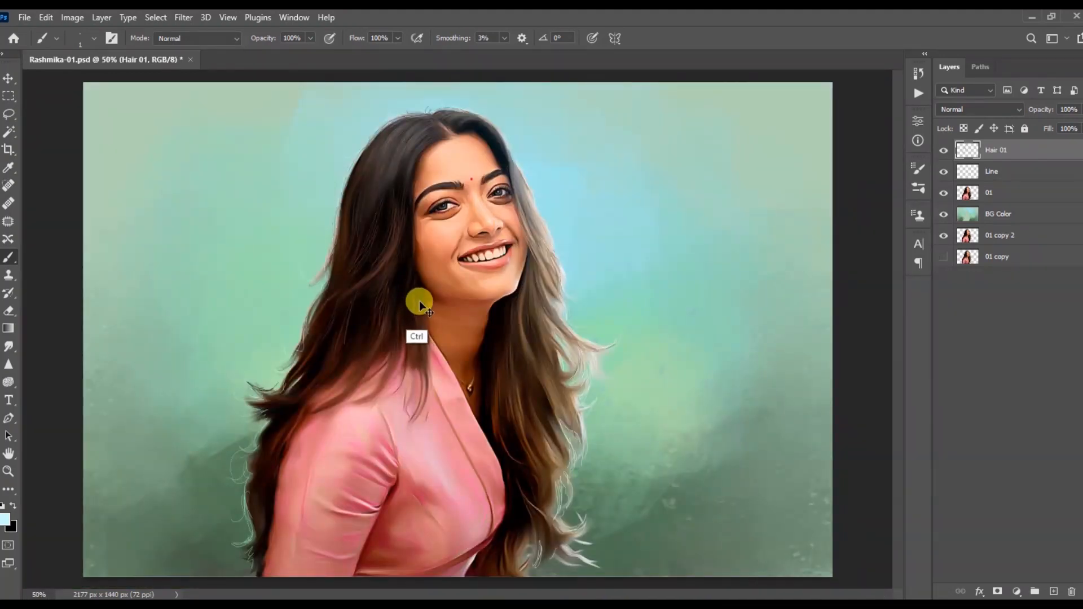
Add a new layer above Hair 01 and name it Color 01.
left_click(1053, 591)
double_click(995, 150)
key("Return")
scroll(475, 247, "down", 1)
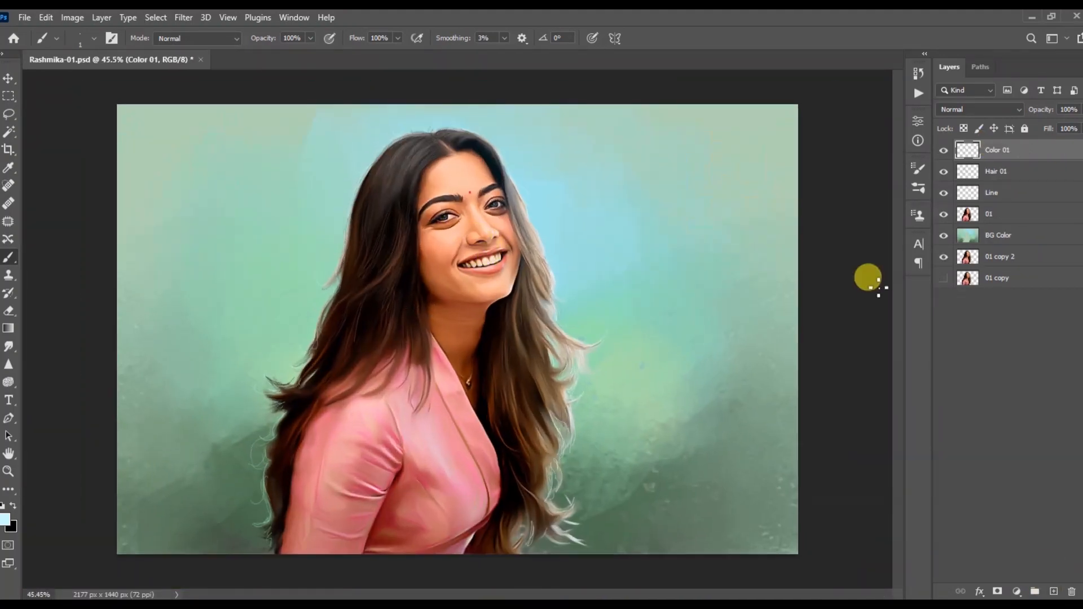
Save the document under the new name Rashmika-01a.psd.
left_click(25, 18)
left_click(45, 184)
left_click(234, 116)
left_click(428, 374)
left_click(584, 322)
Set the Color 01 layer's blend mode to Color and choose a deep red foreground colour.
left_click(1000, 109)
left_click(946, 162)
left_click(5, 519)
left_click(395, 298)
Load the outline of layer 01 as a selection and set up a soft brush at 21% opacity.
key("F5")
left_click(709, 163)
left_click(918, 188)
scroll(451, 237, "up", 3)
left_click(967, 215, "ctrl")
left_click(310, 38)
left_click_drag(314, 53, 262, 54)
Enlarge the brush and tint the cheeks, nose and other skin areas with soft red strokes.
scroll(484, 256, "up", 6)
key("bracketright")
key("bracketright")
key("bracketright")
key("bracketright")
key("bracketright")
key("bracketright")
key("bracketright")
key("bracketright")
key("bracketright")
key("bracketright")
key("bracketright")
key("bracketright")
key("bracketright")
key("bracketright")
key("bracketright")
key("bracketright")
key("bracketright")
key("bracketright")
key("bracketright")
key("bracketright")
mouse_move(477, 255)
left_mouse_down()
mouse_move(467, 242)
mouse_move(473, 251)
left_mouse_up()
left_click_drag(533, 239, 534, 261)
left_click_drag(341, 287, 370, 283)
left_click_drag(463, 387, 483, 384)
left_click_drag(359, 277, 344, 289)
left_click_drag(398, 114, 430, 96)
left_click_drag(471, 255, 473, 249)
left_click_drag(527, 257, 535, 248)
Add red tint to smaller facial areas with a reduced brush and save the document.
key("bracketleft")
key("bracketleft")
key("bracketleft")
key("bracketleft")
key("bracketleft")
left_click_drag(477, 203, 480, 189)
left_click_drag(407, 212, 391, 202)
left_click_drag(382, 254, 445, 275)
left_click_drag(338, 304, 331, 319)
scroll(396, 248, "down", 5)
key("bracketright")
key("bracketright")
scroll(393, 361, "down", 3)
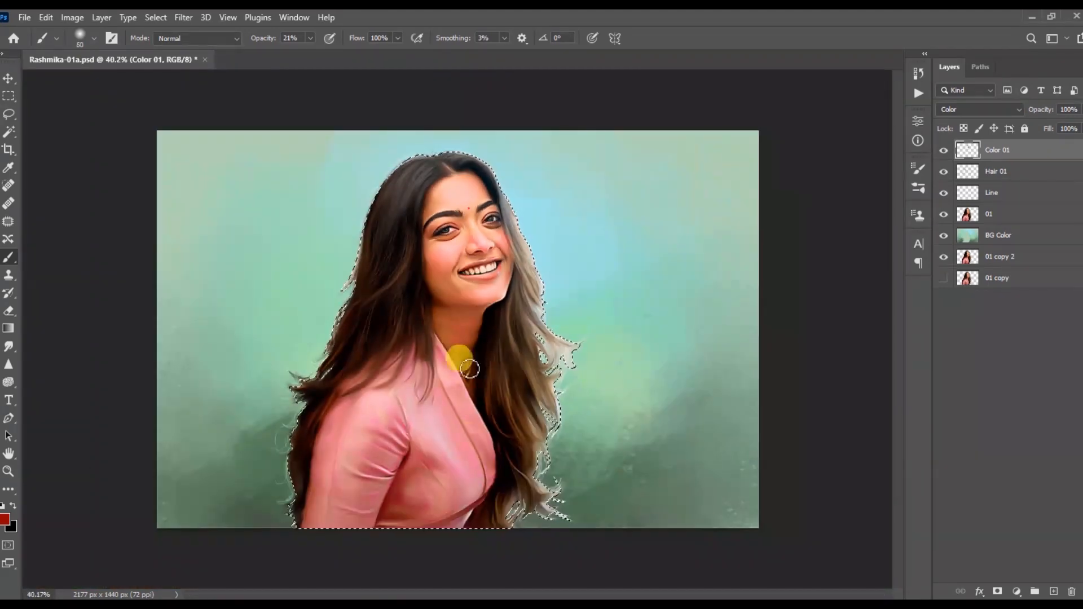
key("ctrl+s")
Build up the red tint on the face and around the eyes, using a 25 px brush for small areas.
key("bracketright")
key("bracketright")
key("bracketright")
key("bracketright")
key("bracketright")
key("bracketright")
scroll(388, 303, "up", 4)
left_click_drag(390, 303, 468, 322)
left_click_drag(438, 224, 416, 150)
left_click(9, 257)
scroll(553, 214, "up", 3)
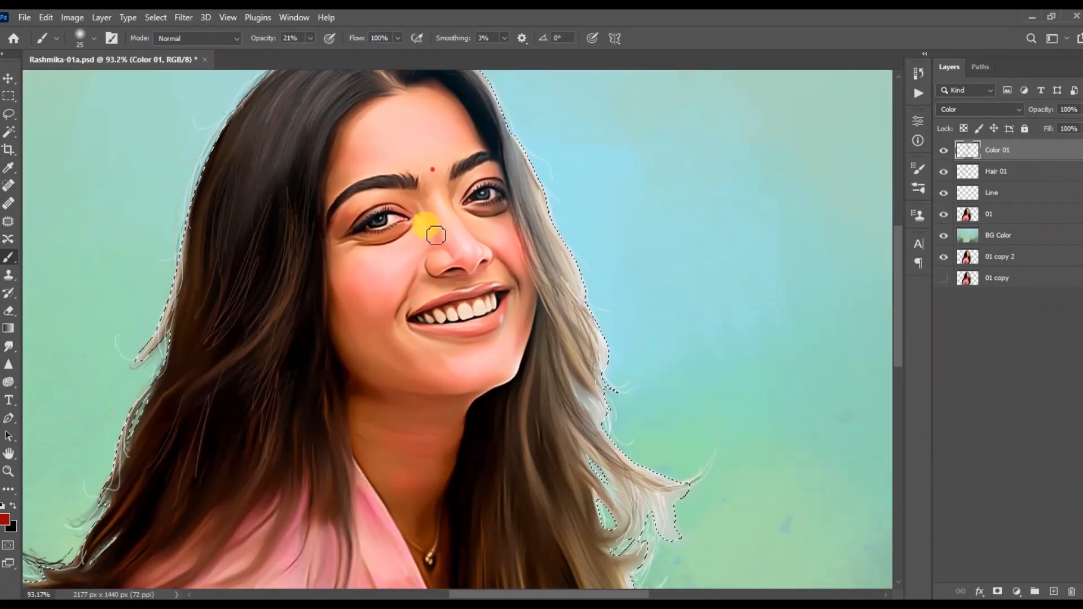
scroll(437, 225, "down", 5)
scroll(450, 248, "up", 3)
key("bracketleft")
key("bracketleft")
key("bracketleft")
key("bracketleft")
key("bracketleft")
Add a new layer named Color 02 above Color 01 and set its blend mode to Color.
left_click(1053, 591)
double_click(997, 150)
double_click(994, 150)
type("02")
key("Return")
left_click(980, 109)
left_click(959, 430)
Choose an orange foreground colour and tint the forehead, lower cheeks and mouth area with soft strokes.
left_click(6, 520)
left_click(290, 440)
left_click(261, 285)
left_click(290, 442)
left_click(413, 277)
left_click_drag(492, 265, 483, 280)
left_click_drag(424, 298, 406, 284)
scroll(417, 242, "up", 4)
left_click_drag(413, 193, 412, 180)
scroll(416, 181, "down", 1)
left_click_drag(357, 88, 328, 120)
scroll(435, 254, "down", 1)
left_click_drag(362, 352, 397, 361)
scroll(397, 446, "down", 1)
Blend the orange tint into the skin using the Smudge tool at 54% strength with a 100 px brush.
left_click(8, 329)
left_click(9, 346)
scroll(375, 195, "up", 1)
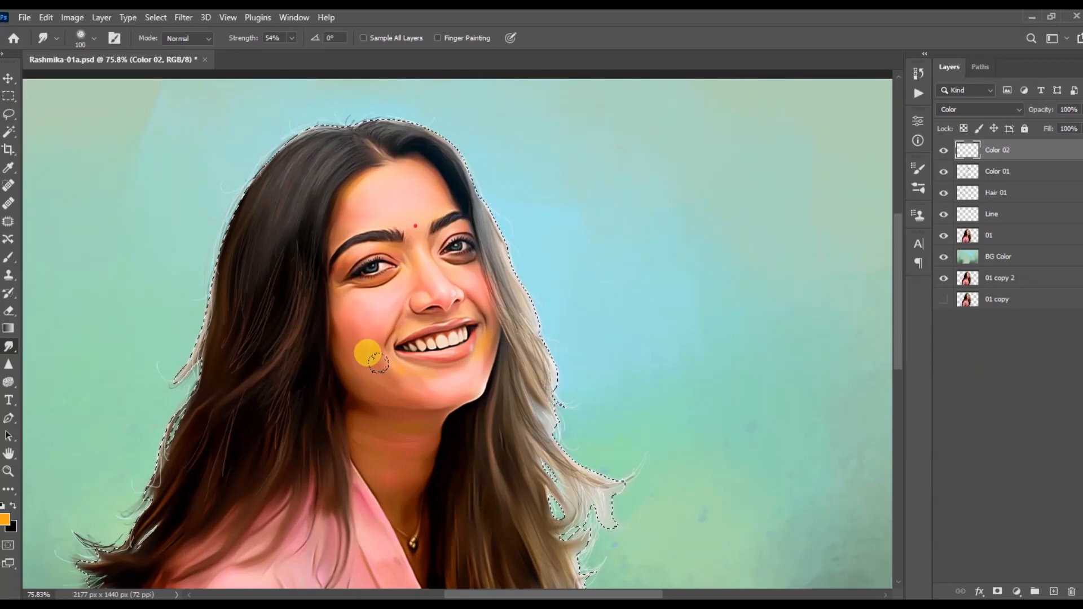
scroll(420, 271, "up", 1)
scroll(515, 305, "down", 2)
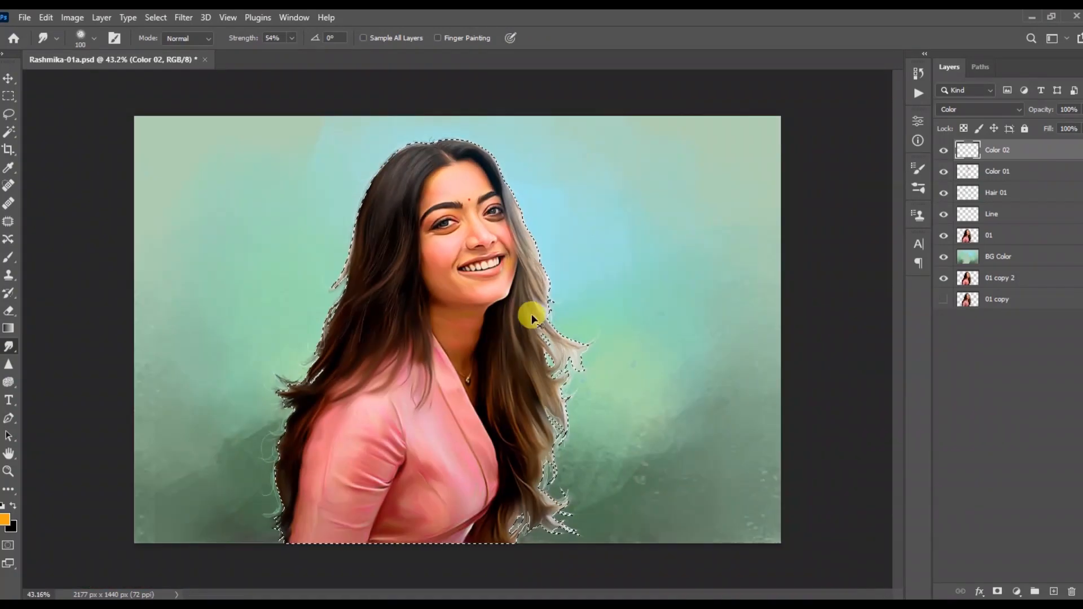
Add a new layer named Lips above the Color 02 layer.
scroll(508, 169, "up", 2)
scroll(507, 169, "down", 1)
left_click(1053, 591)
double_click(988, 149)
type("ips")
key("Return")
Choose a dark red foreground colour and paint over the upper and lower lips with a 10 px Brush at 50% opacity.
scroll(447, 261, "up", 5)
left_click(5, 520)
left_click(262, 370)
left_click(411, 278)
left_click(9, 275)
left_click(309, 38)
scroll(475, 262, "up", 6)
left_click(475, 271)
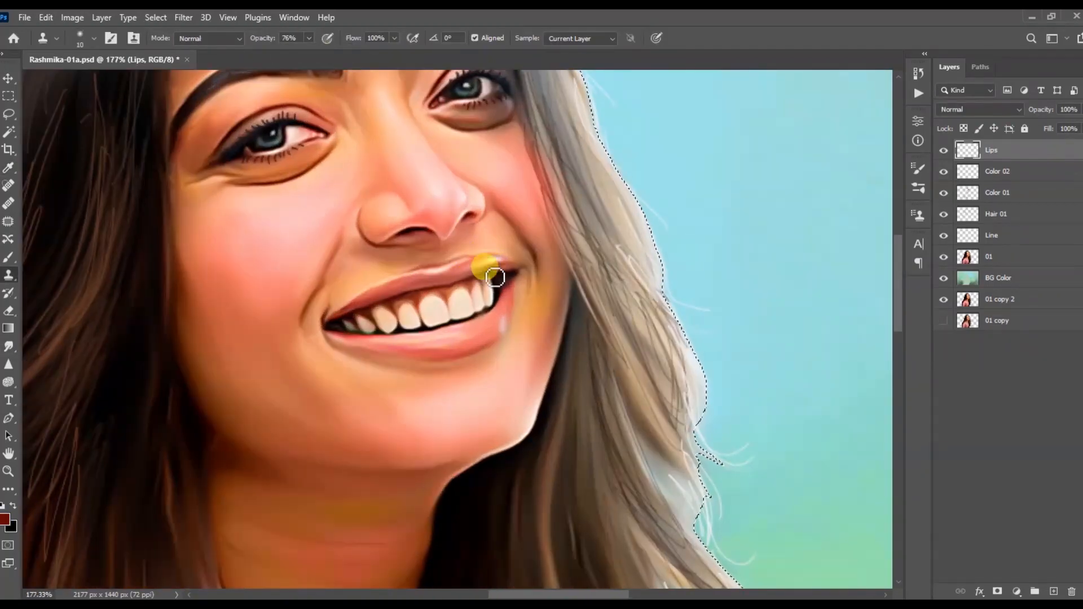
left_click(8, 257)
scroll(476, 262, "up", 2)
mouse_move(463, 274)
left_mouse_down()
mouse_move(519, 274)
mouse_move(423, 289)
mouse_move(366, 321)
mouse_move(338, 353)
mouse_move(457, 348)
mouse_move(325, 365)
mouse_move(510, 331)
mouse_move(520, 295)
mouse_move(304, 351)
mouse_move(459, 369)
mouse_move(442, 271)
mouse_move(476, 270)
left_mouse_up()
left_click(311, 37)
left_click(344, 56)
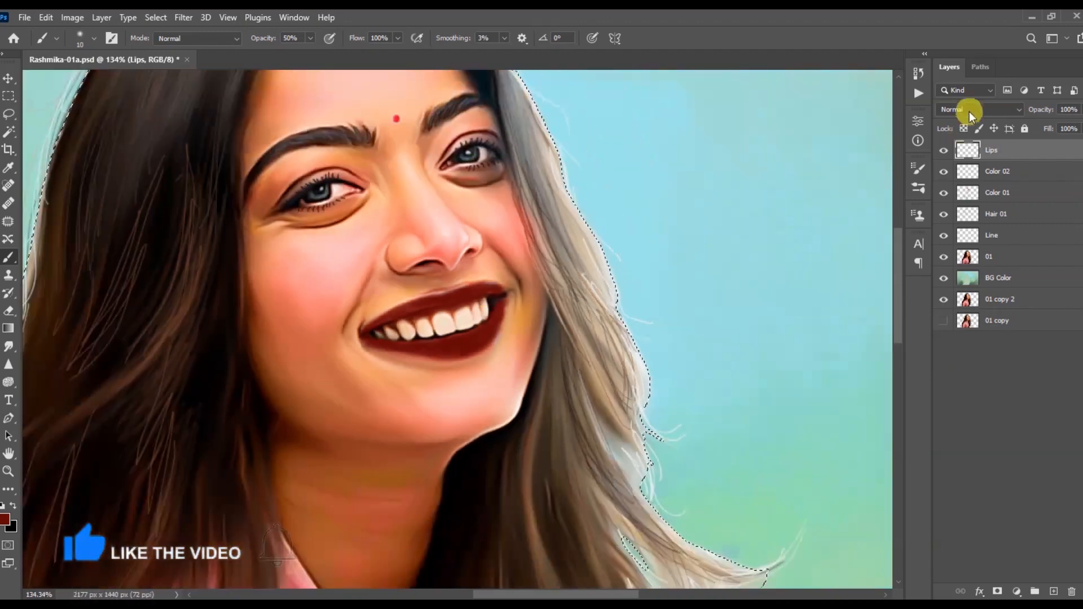
Set the Lips layer's blend mode to Soft Light and shift its hue to about -105 with Hue/Saturation.
left_click(967, 109)
left_click(953, 286)
scroll(536, 355, "down", 4)
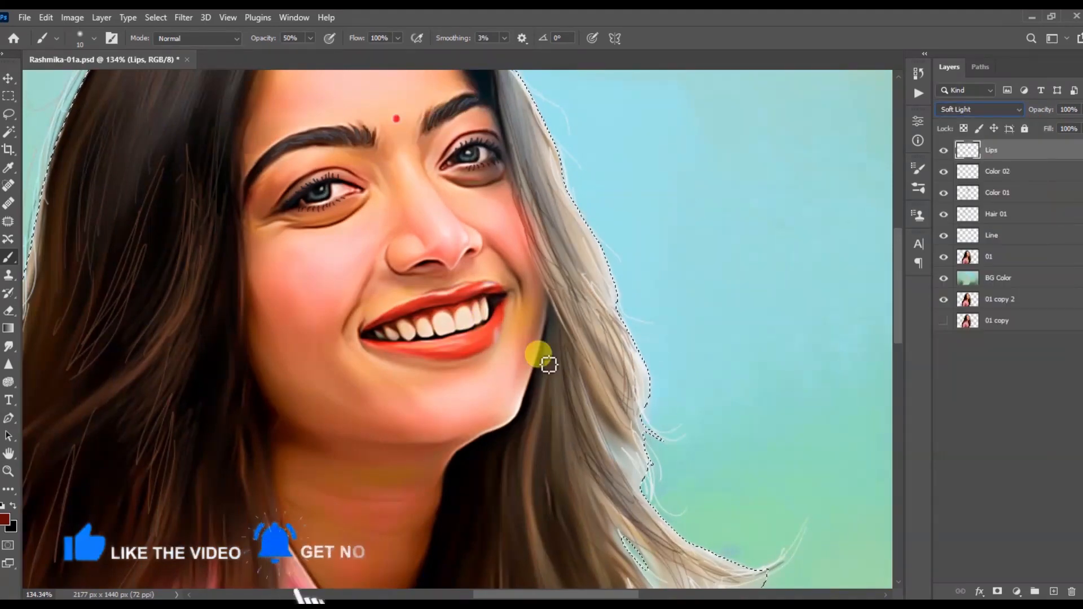
left_click(72, 17)
left_click(266, 123)
left_click_drag(781, 376, 732, 376)
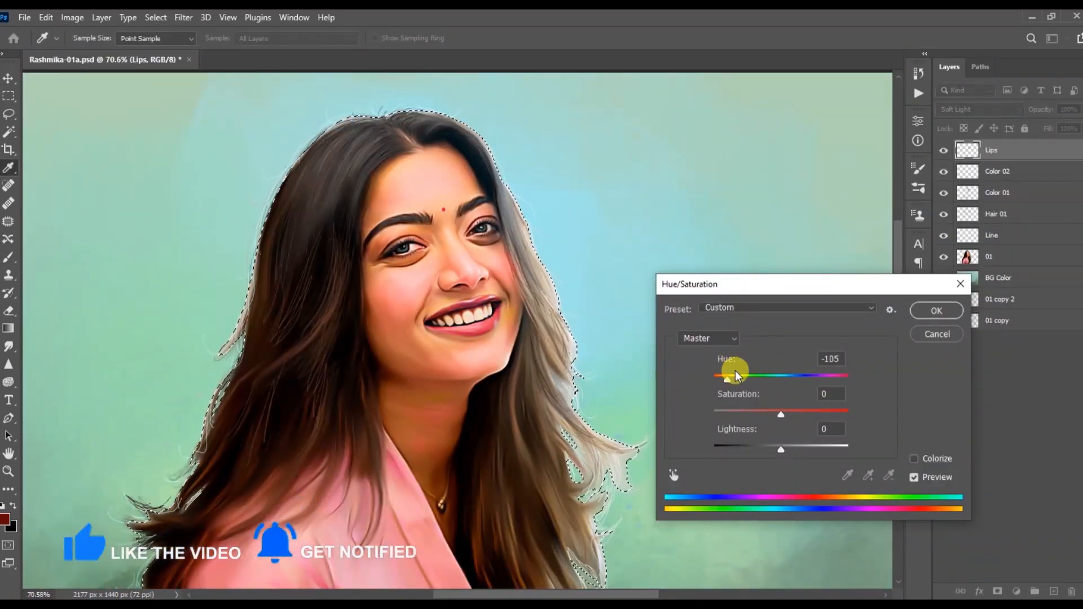
left_click(936, 311)
scroll(485, 348, "up", 2)
Fine-tune the lip tint with Color Balance and lower the Lips layer to 78% opacity and 82% fill.
left_click(72, 18)
left_click(266, 136)
left_click_drag(806, 211, 819, 243)
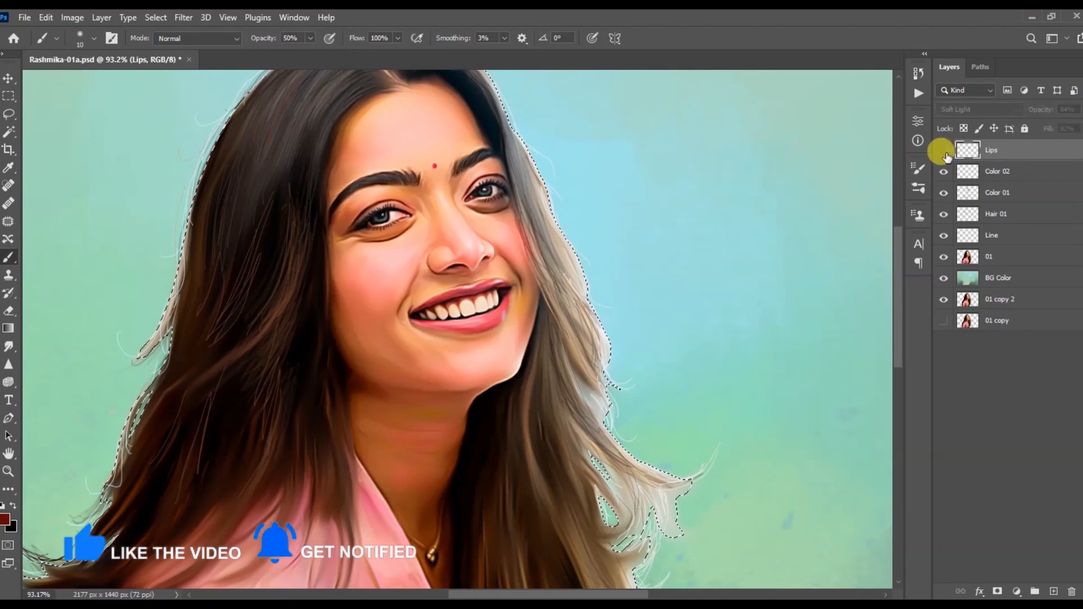
left_click_drag(1071, 138, 1071, 126)
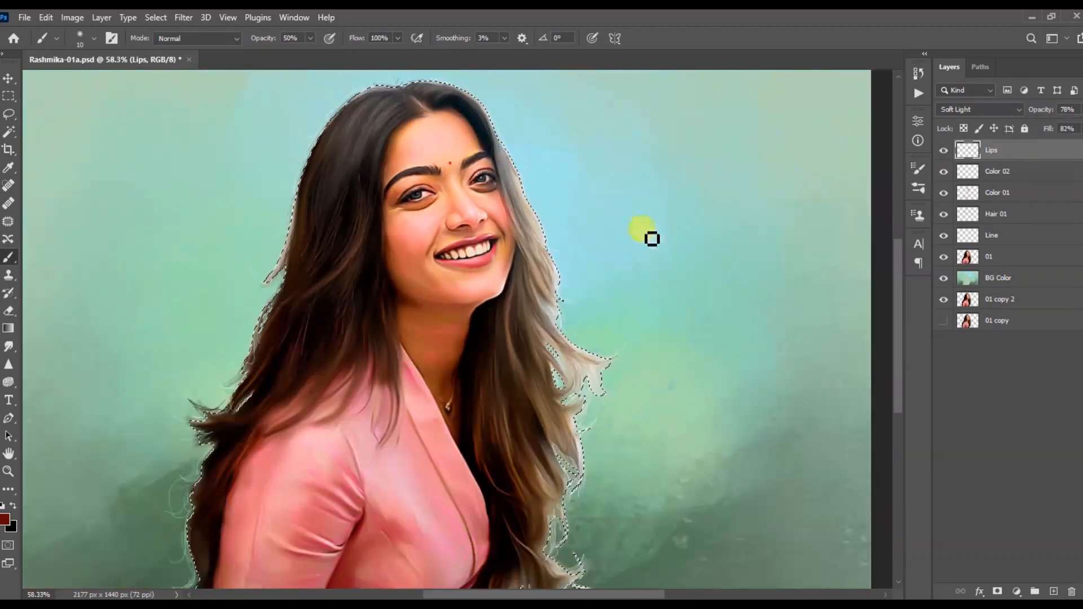
Add a new layer named Color 03 above the Lips layer and save the document.
scroll(652, 239, "down", 2)
left_click(1053, 591)
double_click(993, 149)
type("Color 03")
key("Return")
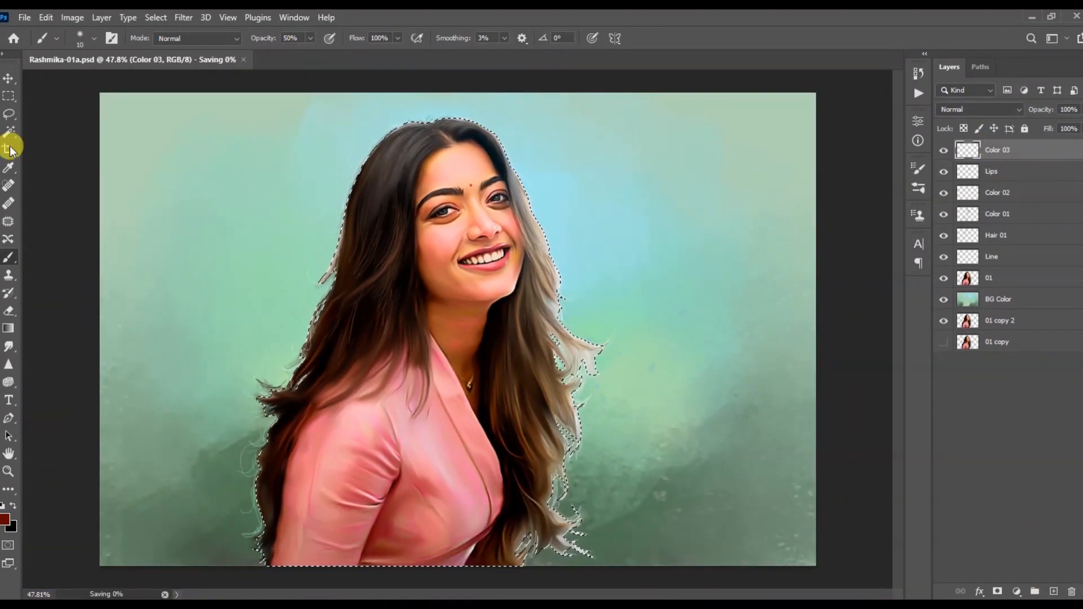
Set Color 03 to Color blend mode and brush teal tints onto the face and neck at 26% opacity with a 25 px brush.
scroll(535, 194, "up", 3)
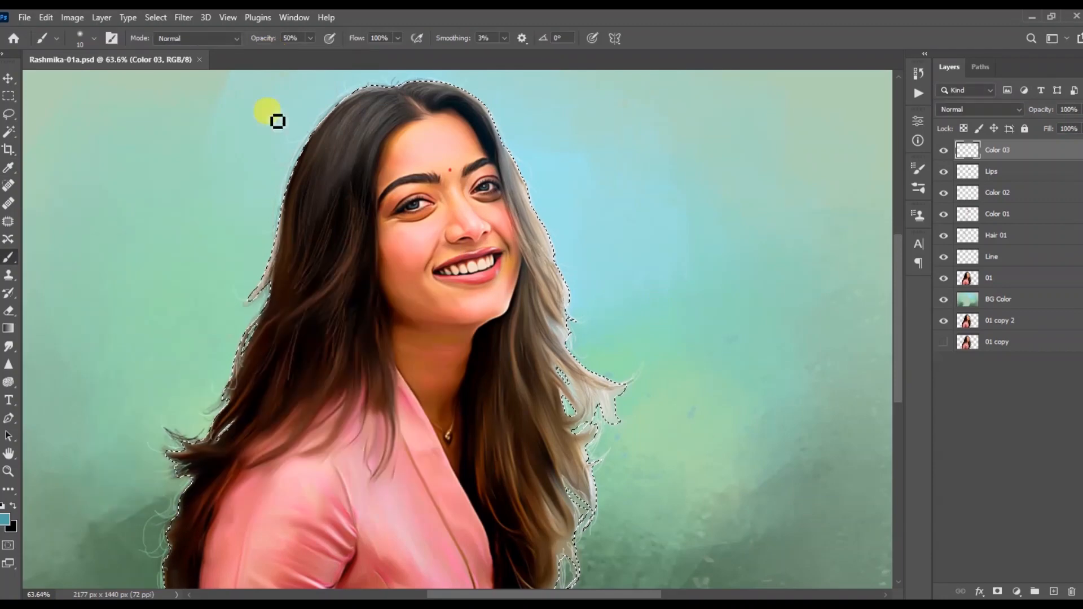
left_click_drag(425, 256, 466, 334)
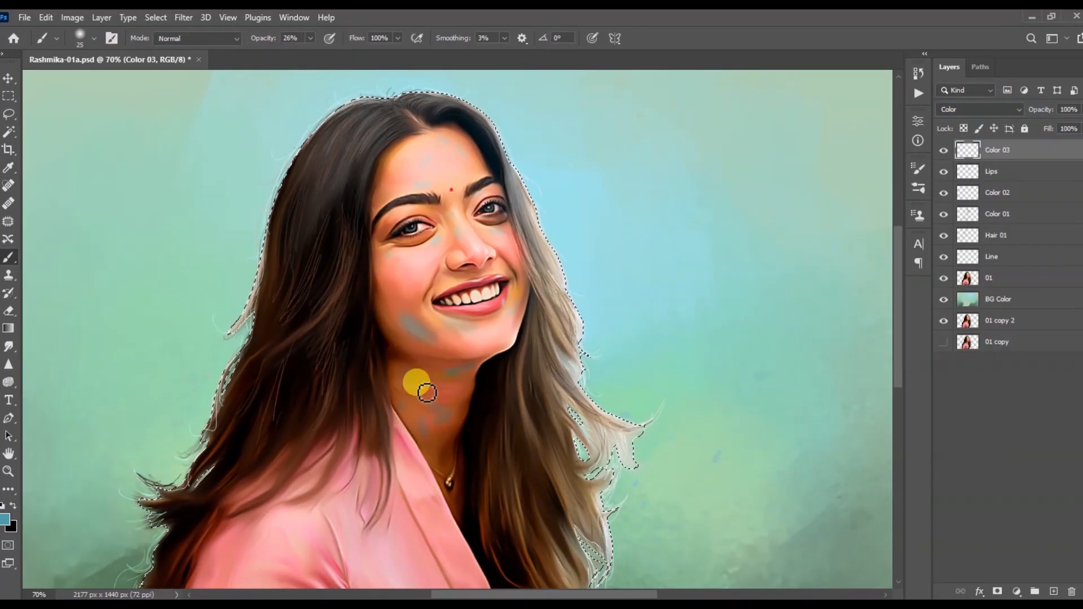
left_click_drag(411, 379, 407, 386)
left_click_drag(431, 496, 442, 512)
Add teal tints to the folds and sleeve of the pink clothing with a 60 px brush.
scroll(417, 396, "down", 5)
key("bracketright")
key("bracketright")
key("bracketright")
left_click_drag(442, 421, 450, 440)
left_click_drag(418, 474, 427, 489)
left_click_drag(364, 469, 353, 492)
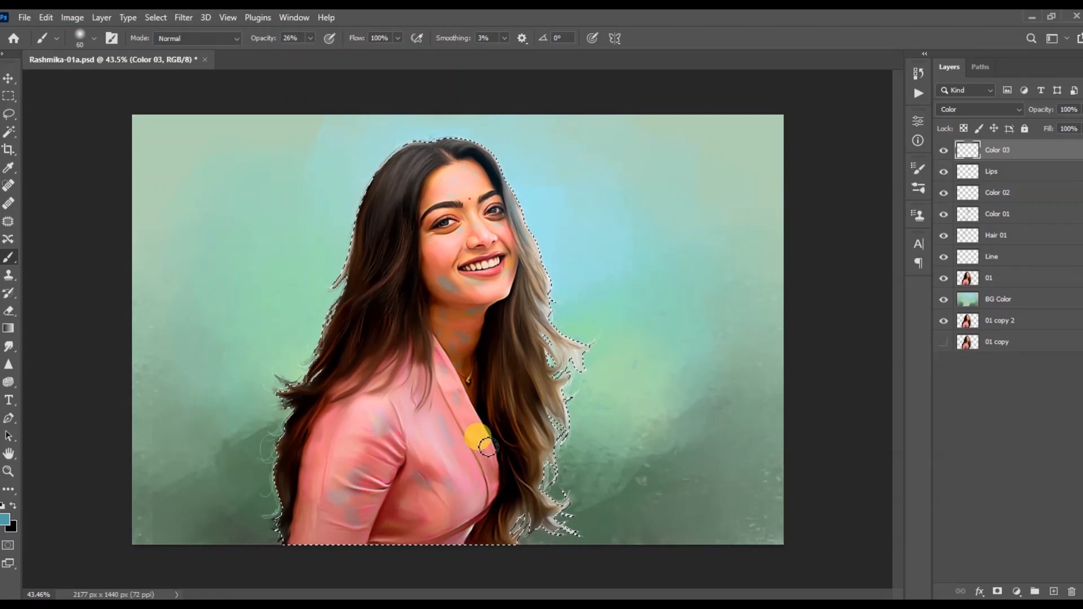
Blend the teal tint into the clothing and face using the Smudge tool at 54% strength, with a smaller brush for the face.
key("r")
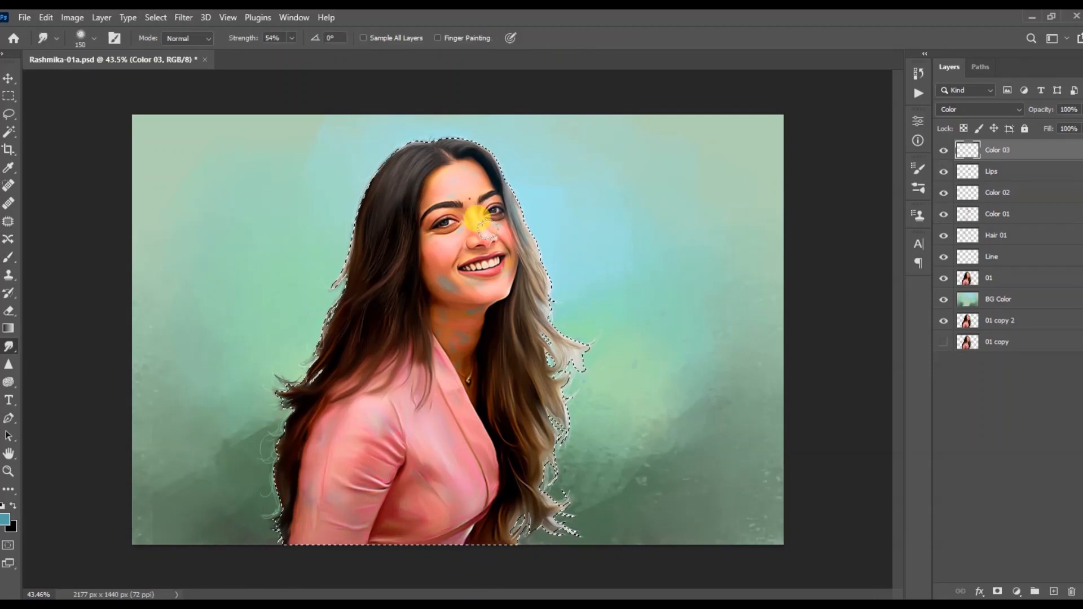
scroll(457, 237, "up", 3)
key("bracketleft")
key("bracketleft")
key("bracketleft")
key("bracketleft")
mouse_move(425, 316)
left_mouse_down()
mouse_move(434, 337)
mouse_move(459, 336)
left_mouse_up()
left_click_drag(525, 316, 434, 407)
Smooth the remaining teal tint on the neck with a 90 px Smudge brush.
scroll(430, 380, "down", 3)
key("bracketright")
key("bracketright")
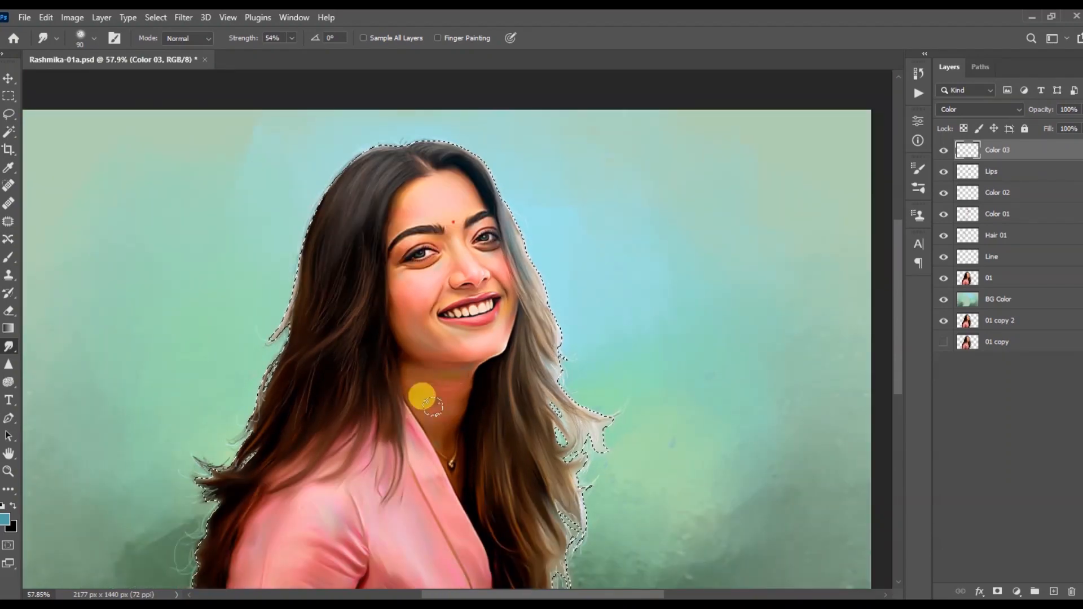
scroll(417, 376, "down", 2)
key("e")
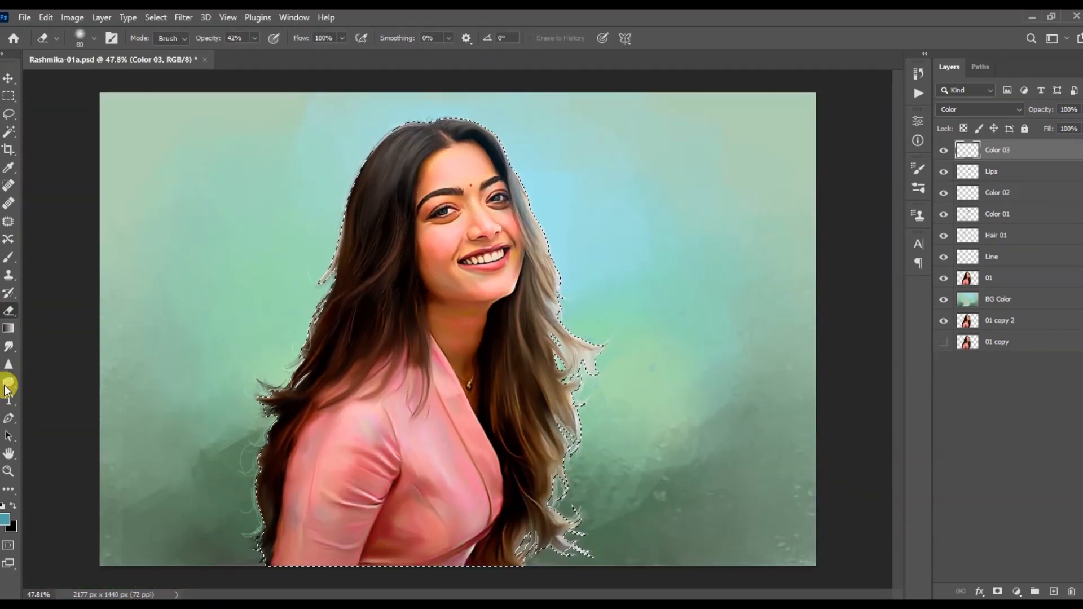
left_click(9, 347)
scroll(329, 503, "down", 1)
scroll(417, 423, "down", 3)
Deselect the figure, save the document, and save it again as Rashmika-01b, replacing the existing file.
key("ctrl+d")
key("ctrl+s")
scroll(496, 355, "down", 1)
left_click(24, 18)
left_click(96, 182)
left_click(319, 124)
left_click(427, 375)
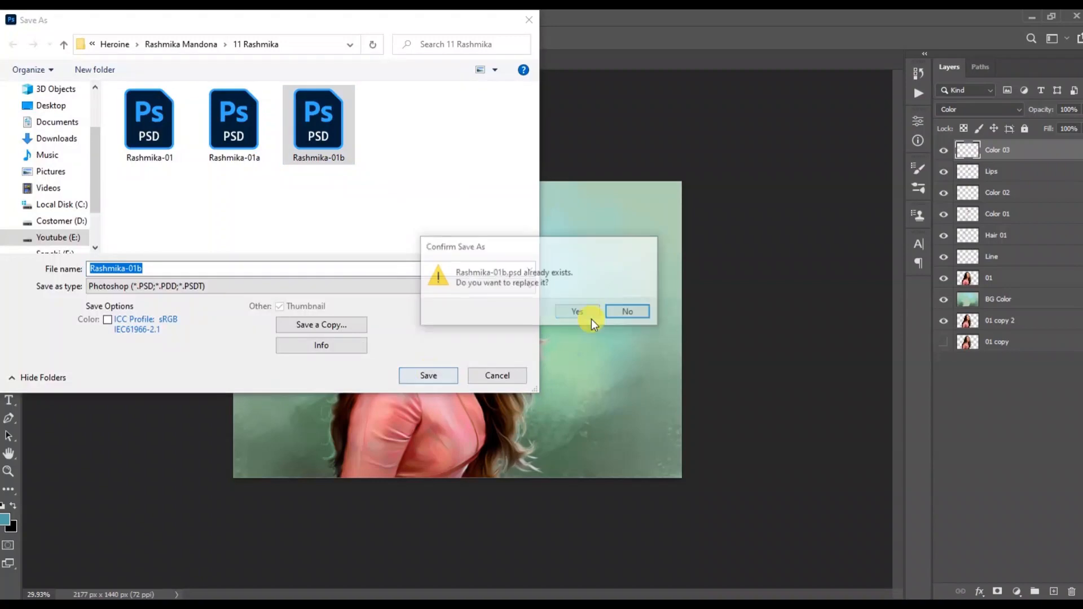
Add a new layer named Light above the Color 03 layer.
key("v")
scroll(602, 279, "up", 2)
left_click(1053, 591)
double_click(1008, 149)
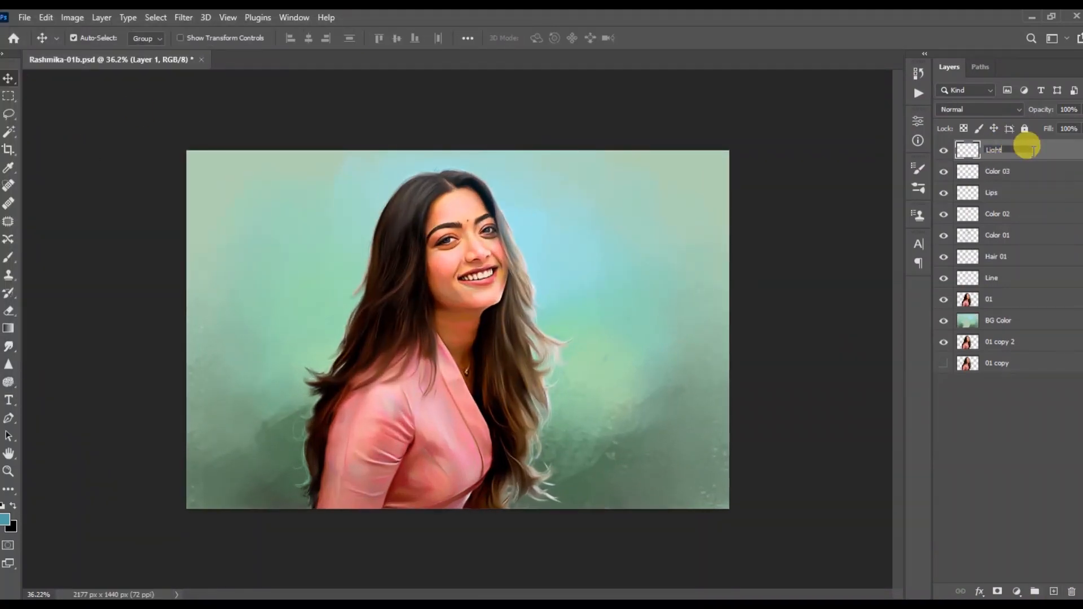
key("Return")
Choose white as the foreground colour and paint highlights on the forehead and cheeks with a small Brush at 61% opacity.
left_click(8, 257)
left_click(5, 520)
left_click(98, 272)
left_click(426, 267)
scroll(491, 226, "up", 10)
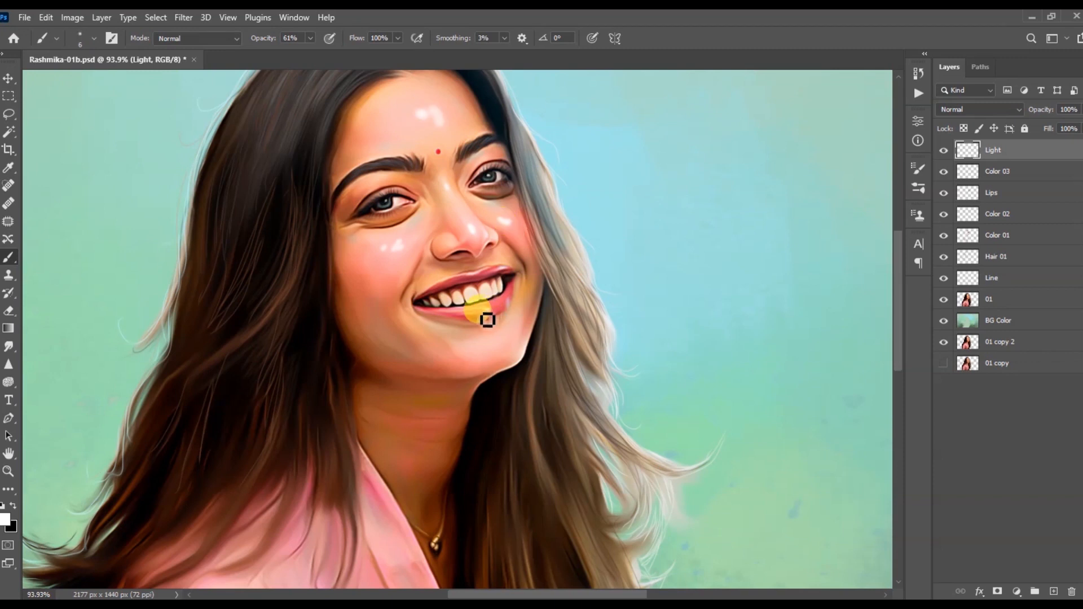
Paint fine white highlights on the nose, lips and chin with a 4 px brush.
key("bracketleft")
scroll(500, 305, "up", 5)
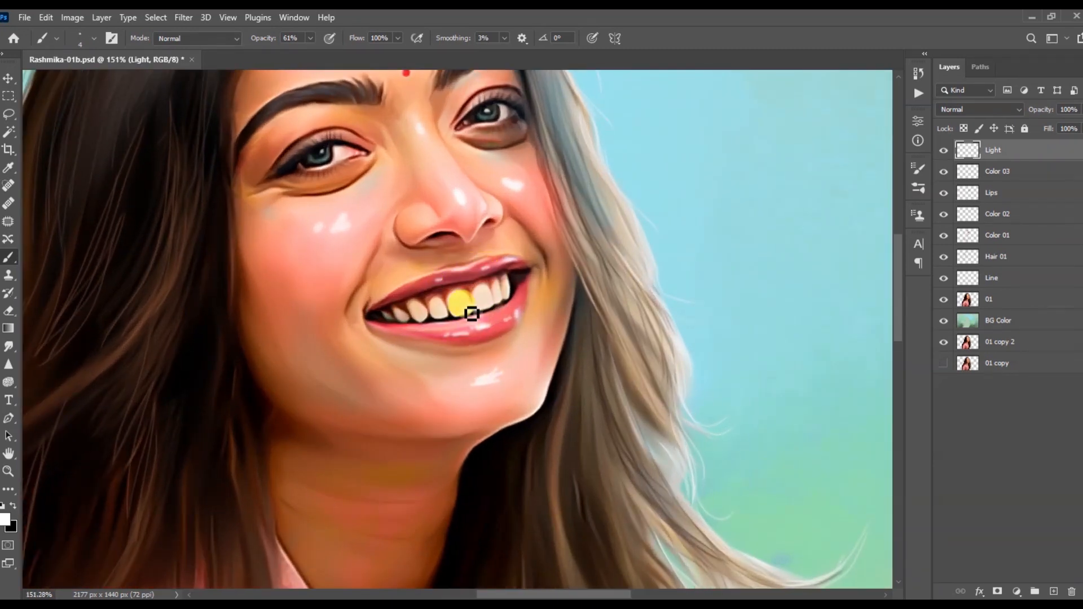
scroll(452, 318, "down", 3)
mouse_move(380, 262)
left_mouse_down()
mouse_move(400, 299)
mouse_move(367, 275)
left_mouse_up()
Blend the white highlights into the skin and lips using Smudge at 54% strength, and smooth the neck tint on the Color 01 layer.
left_click(9, 346)
scroll(395, 305, "down", 2)
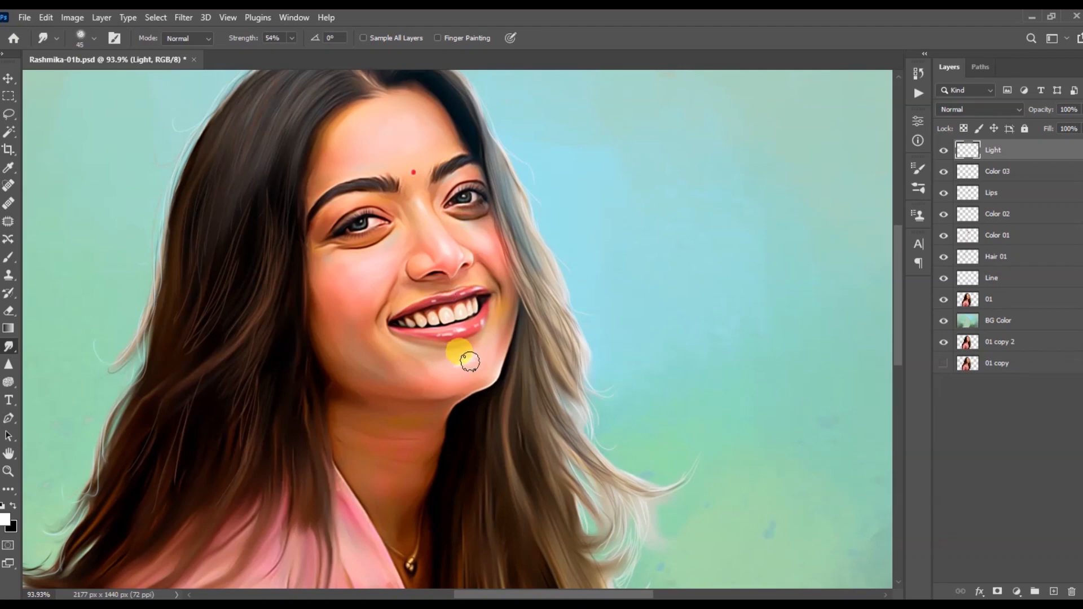
scroll(452, 323, "up", 5)
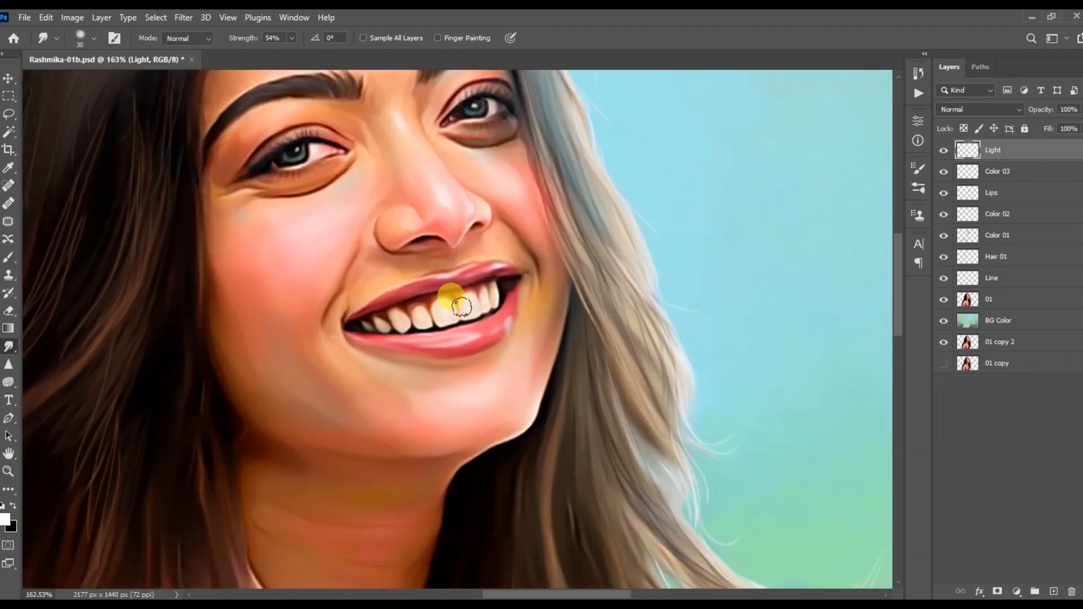
scroll(460, 306, "down", 5)
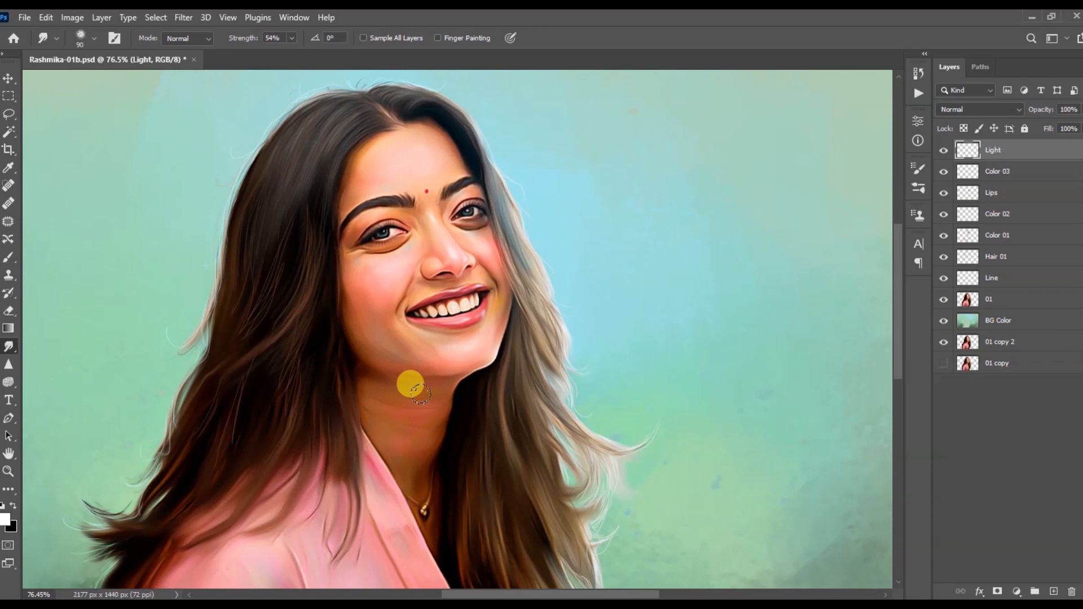
left_click(389, 431, "ctrl")
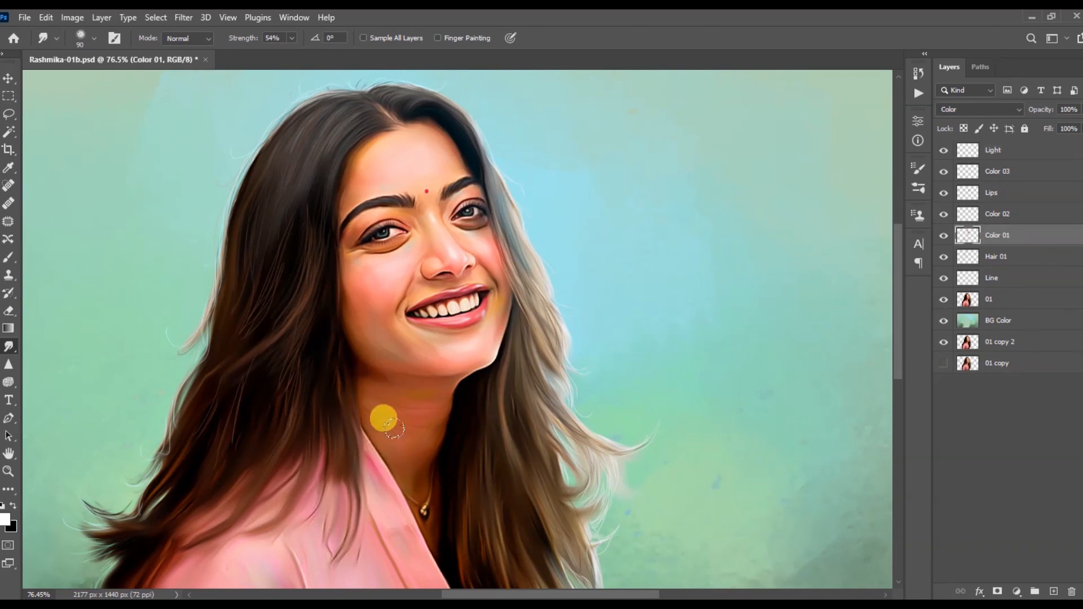
Return to the Light layer, brush small white highlights on the nose and soften them with the Smudge tool.
left_click(1004, 150)
left_click(8, 257)
scroll(429, 271, "up", 5)
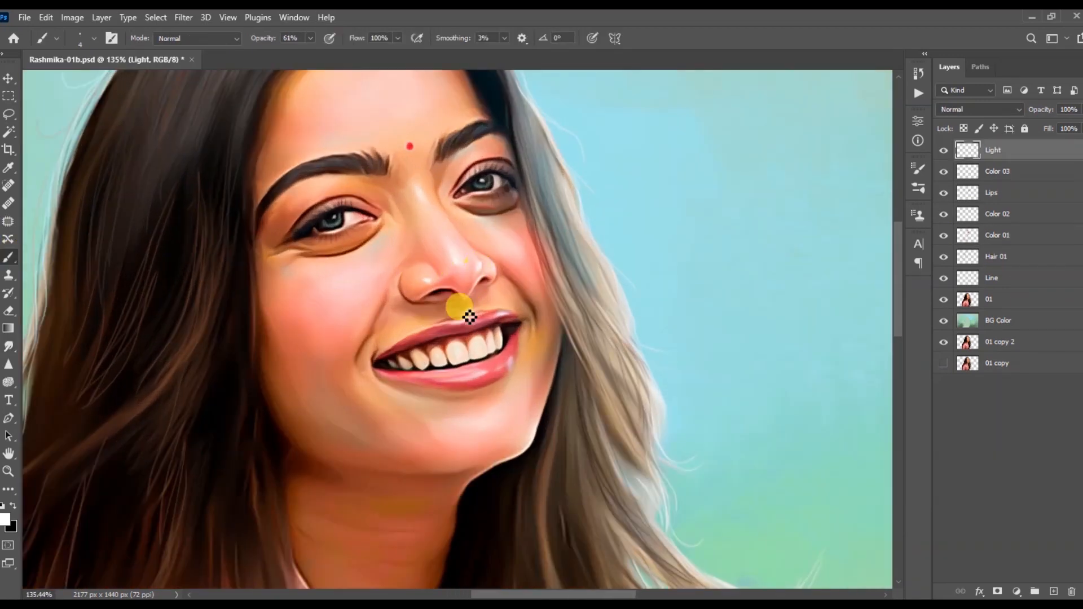
left_click(9, 346)
scroll(462, 251, "down", 8)
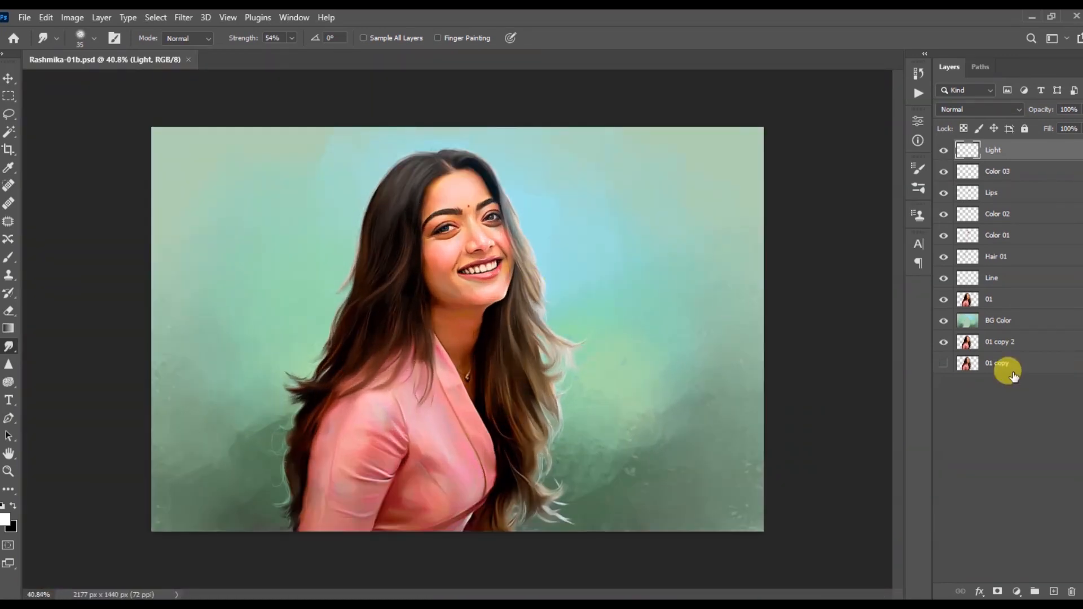
Save the document as Rashmika-01a.psd.
left_click(25, 17)
left_click(72, 169)
left_click(423, 375)
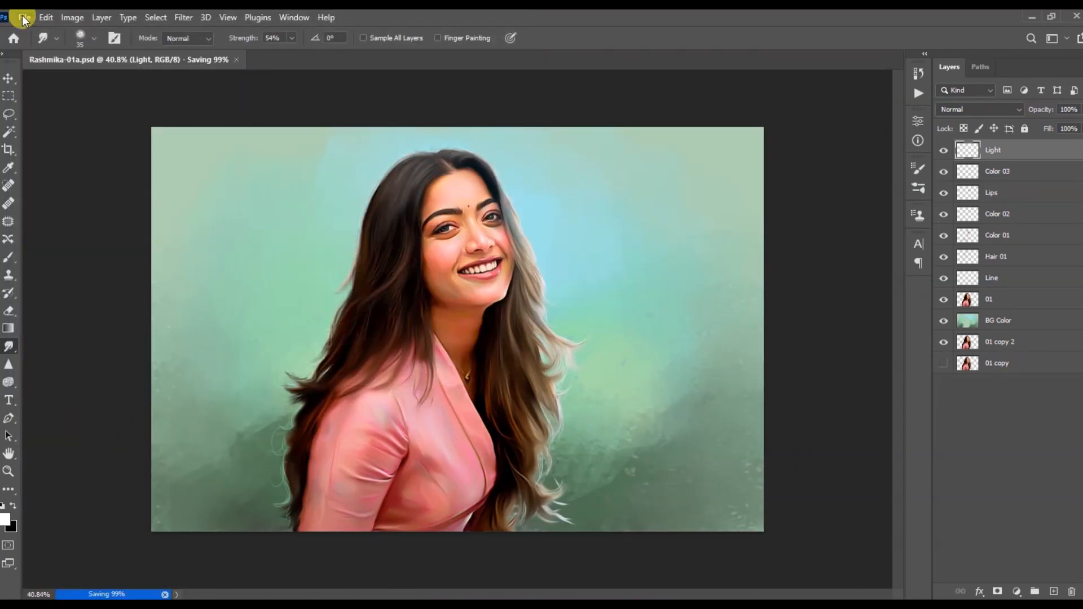